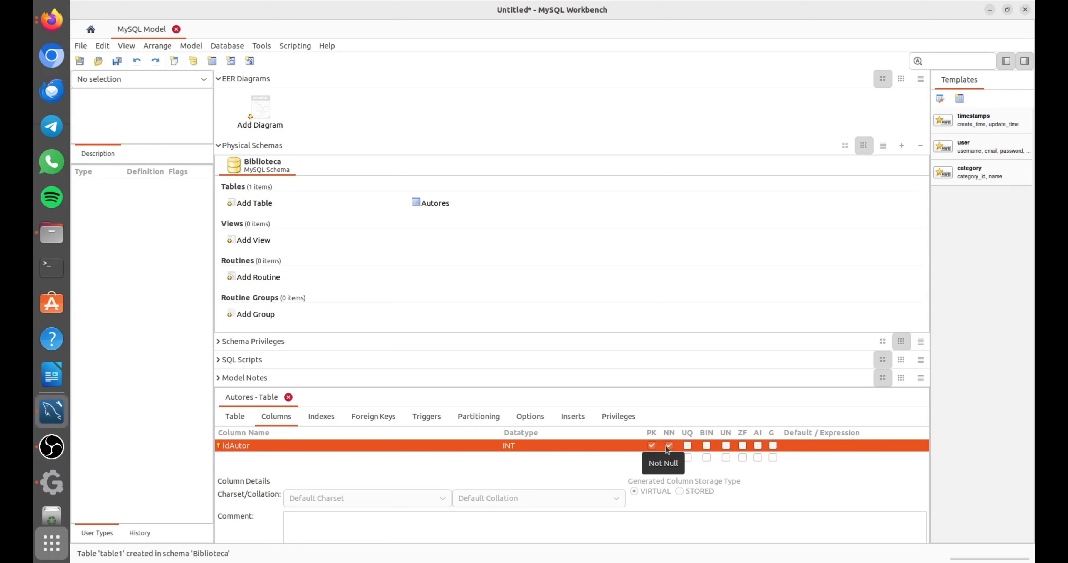
Add a Nombre column to the Autores table with datatype VARCHAR(50) and make it not null.
{"action": "left_click", "coordinate": [262, 457]}
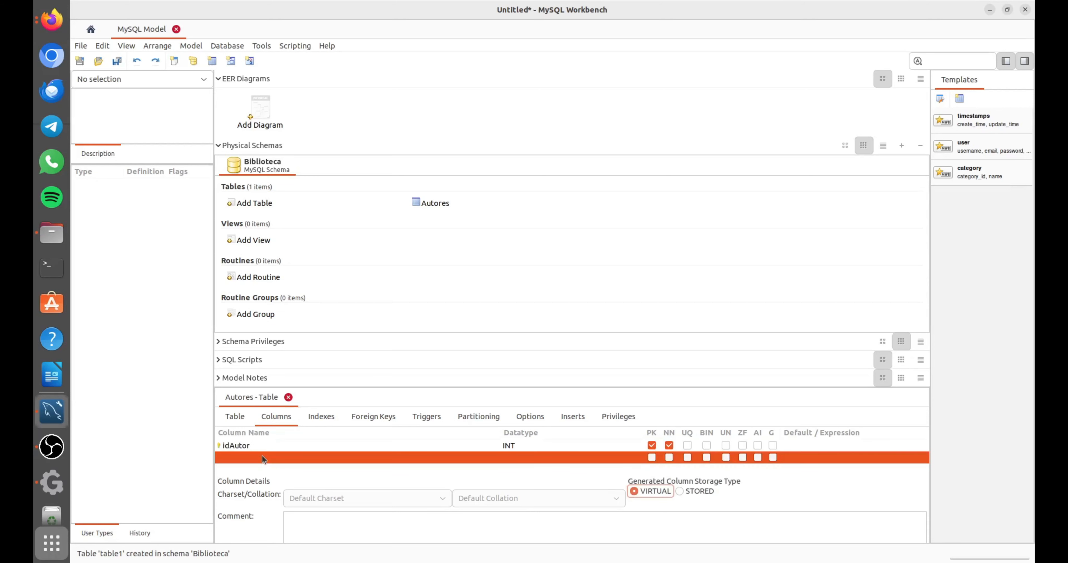
{"action": "left_click", "coordinate": [257, 456]}
{"action": "double_click", "coordinate": [254, 458]}
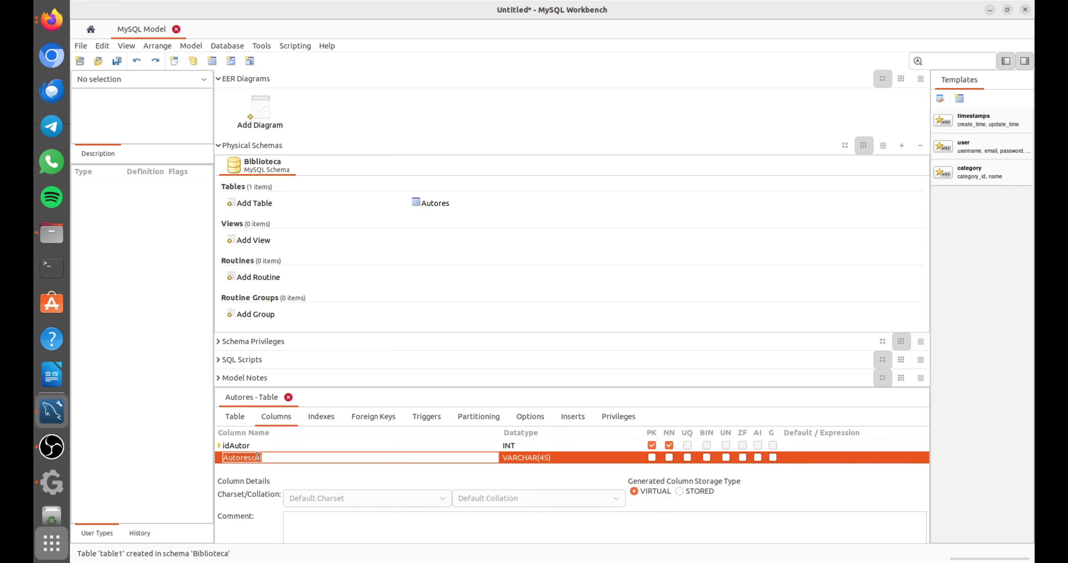
{"action": "type", "text": "Nombre"}
{"action": "left_click", "coordinate": [529, 457]}
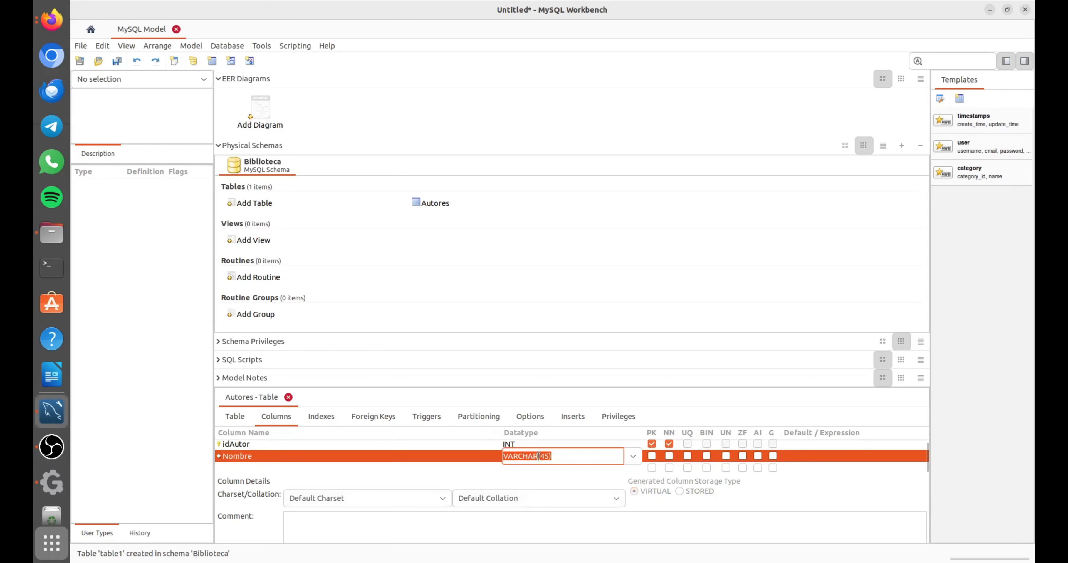
{"action": "left_click", "coordinate": [548, 457]}
{"action": "key", "text": "BackSpace"}
{"action": "key", "text": "BackSpace"}
{"action": "type", "text": "50"}
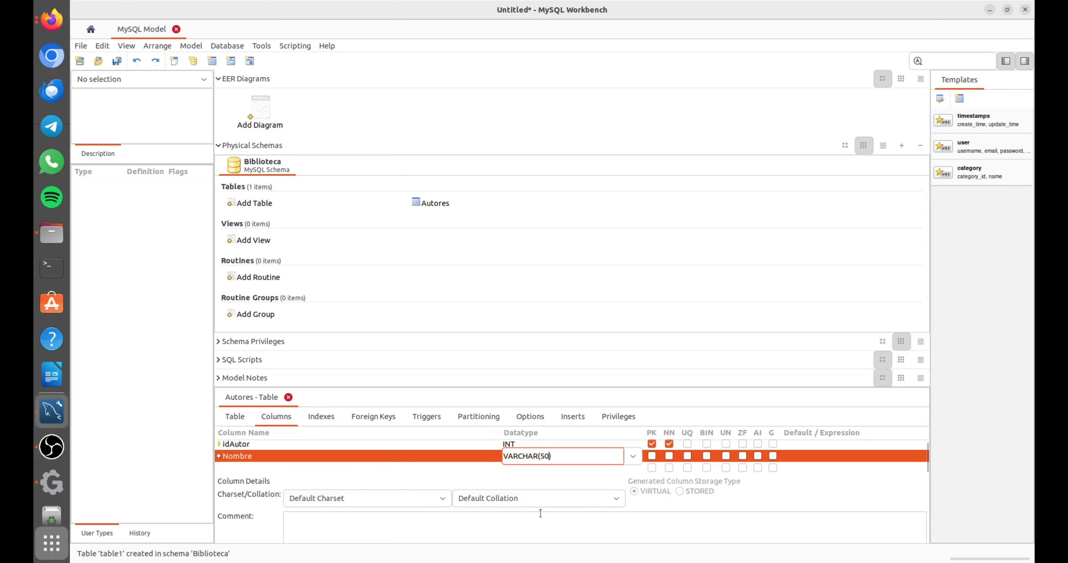
{"action": "left_click", "coordinate": [669, 456]}
Add an Apellido1 column to the Autores table with datatype VARCHAR(50) and make it not null.
{"action": "left_click", "coordinate": [240, 464]}
{"action": "left_click", "coordinate": [239, 464]}
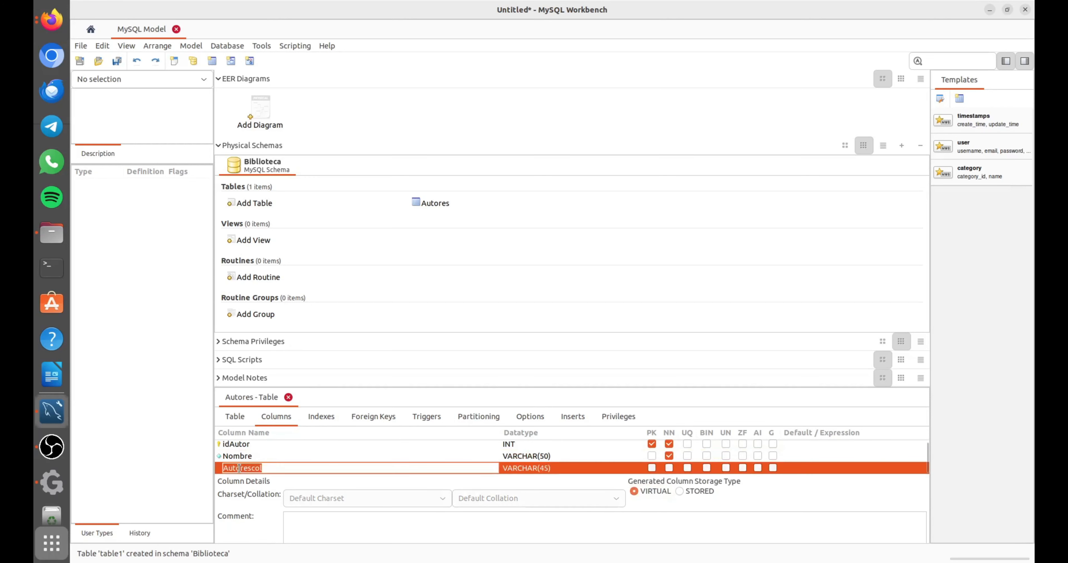
{"action": "type", "text": "Apellido1"}
{"action": "left_click", "coordinate": [546, 471]}
{"action": "left_click", "coordinate": [543, 456]}
{"action": "type", "text": "VARCHAR(50"}
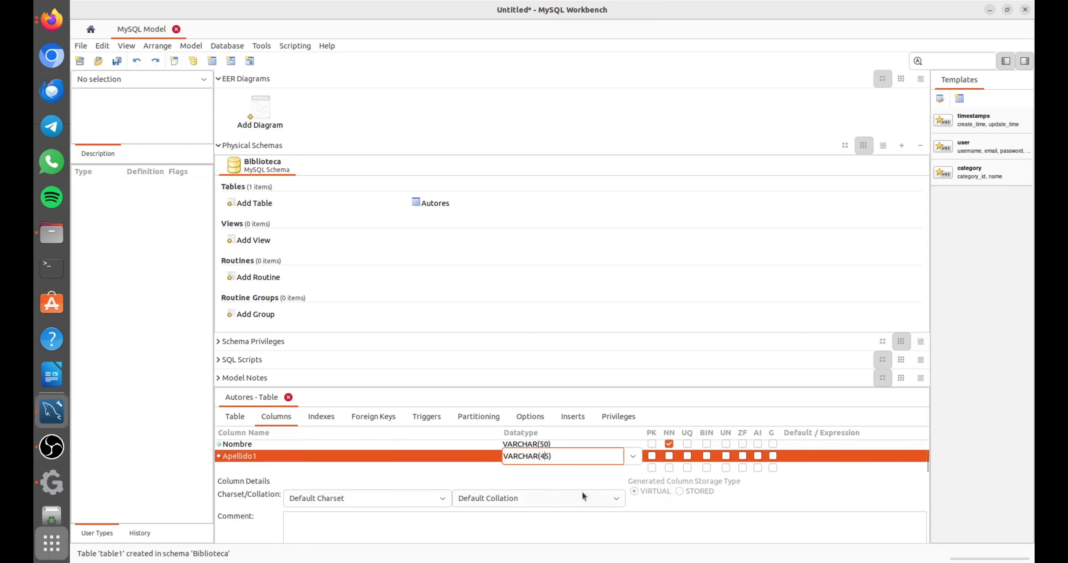
{"action": "left_click", "coordinate": [669, 456]}
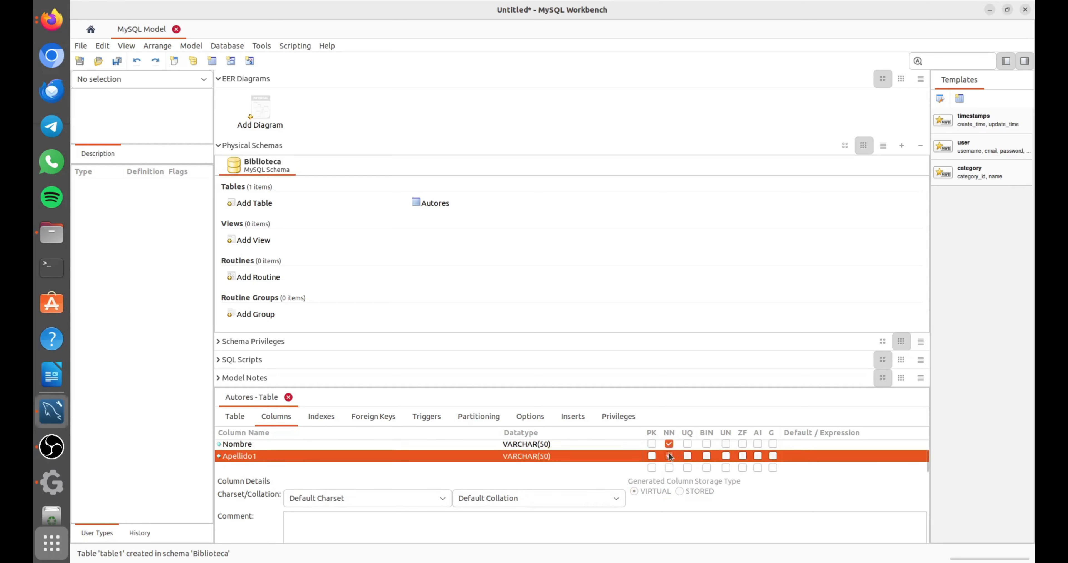
Add a nullable Apellido2 column to the Autores table with datatype VARCHAR(50).
{"action": "left_click", "coordinate": [235, 464]}
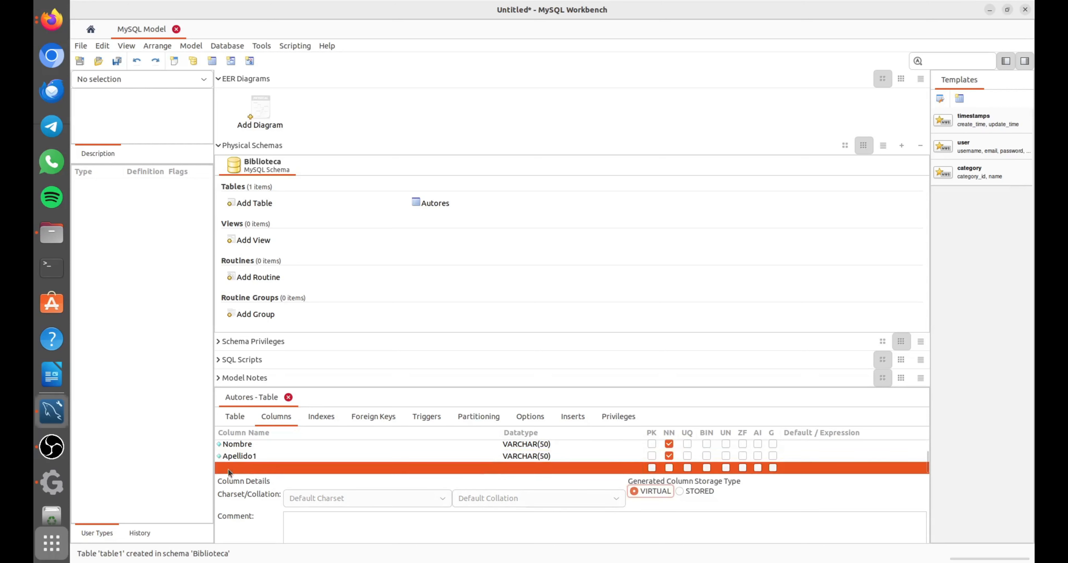
{"action": "left_click", "coordinate": [240, 465]}
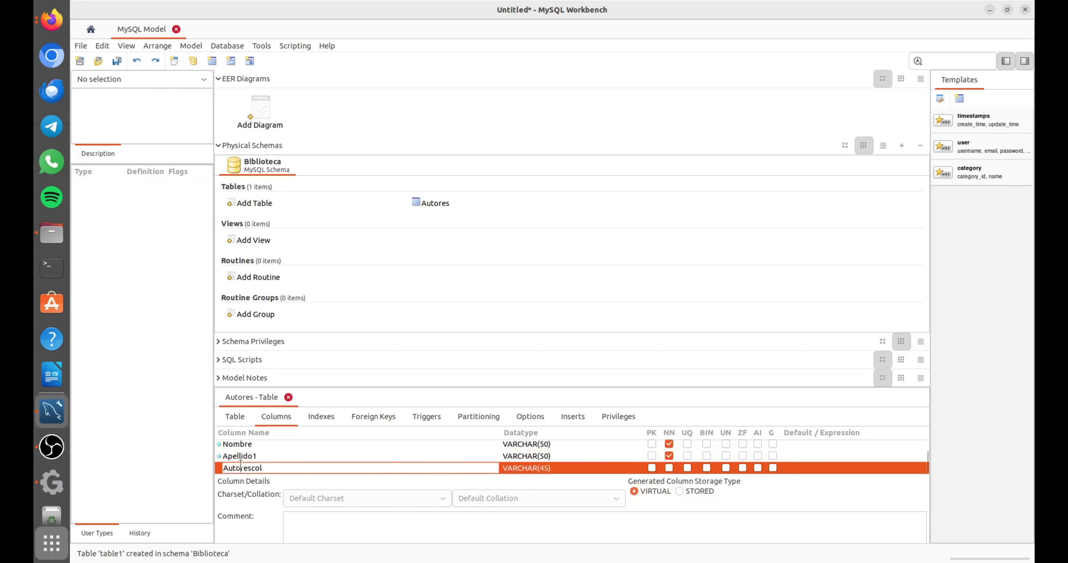
{"action": "double_click", "coordinate": [224, 468]}
{"action": "type", "text": "Apellido2"}
{"action": "left_click", "coordinate": [546, 467]}
{"action": "left_click", "coordinate": [545, 456]}
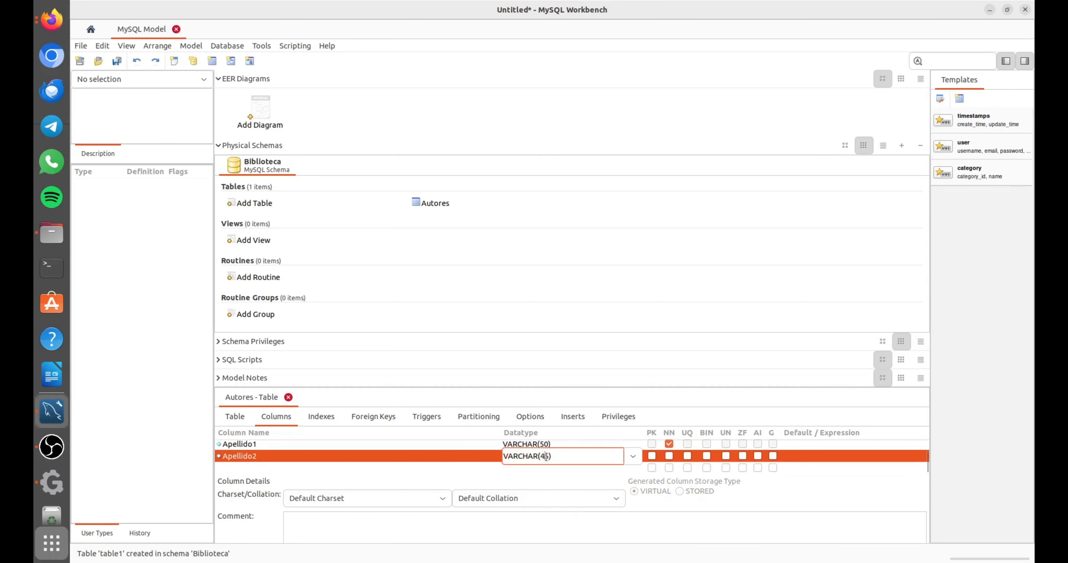
{"action": "key", "text": "BackSpace"}
{"action": "key", "text": "BackSpace"}
{"action": "type", "text": "50"}
Add a nullable PaisOrigen column to the Autores table with datatype VARCHAR(50).
{"action": "left_click", "coordinate": [268, 466]}
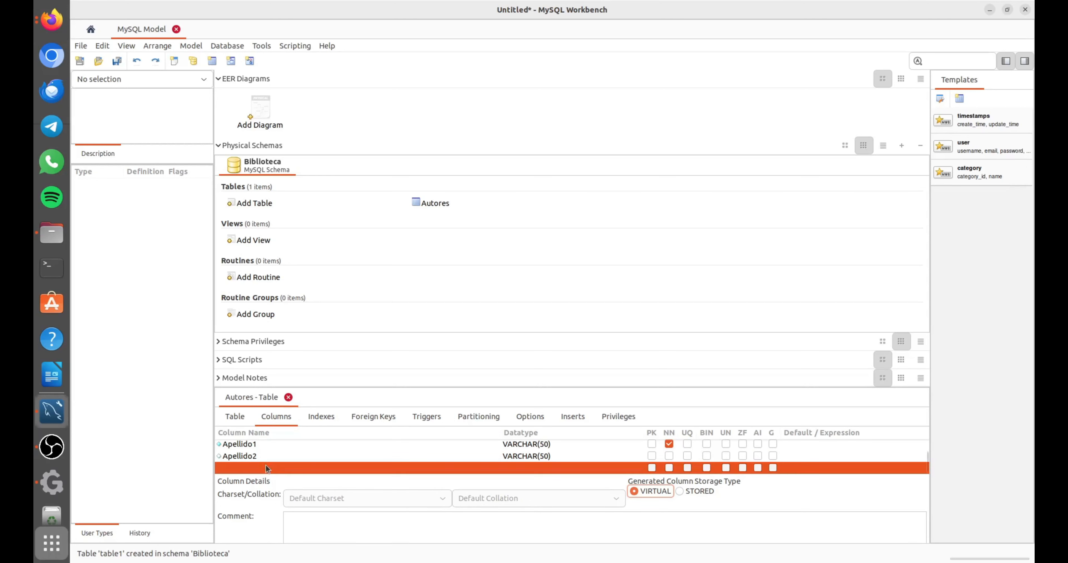
{"action": "left_click", "coordinate": [228, 468]}
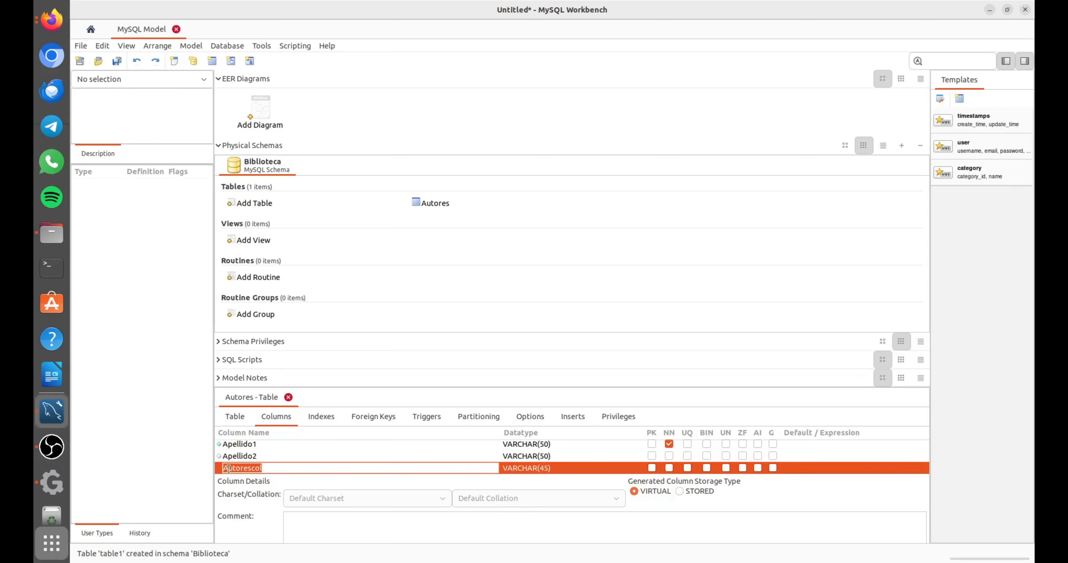
{"action": "type", "text": "PaisOrigen"}
{"action": "left_click", "coordinate": [539, 468]}
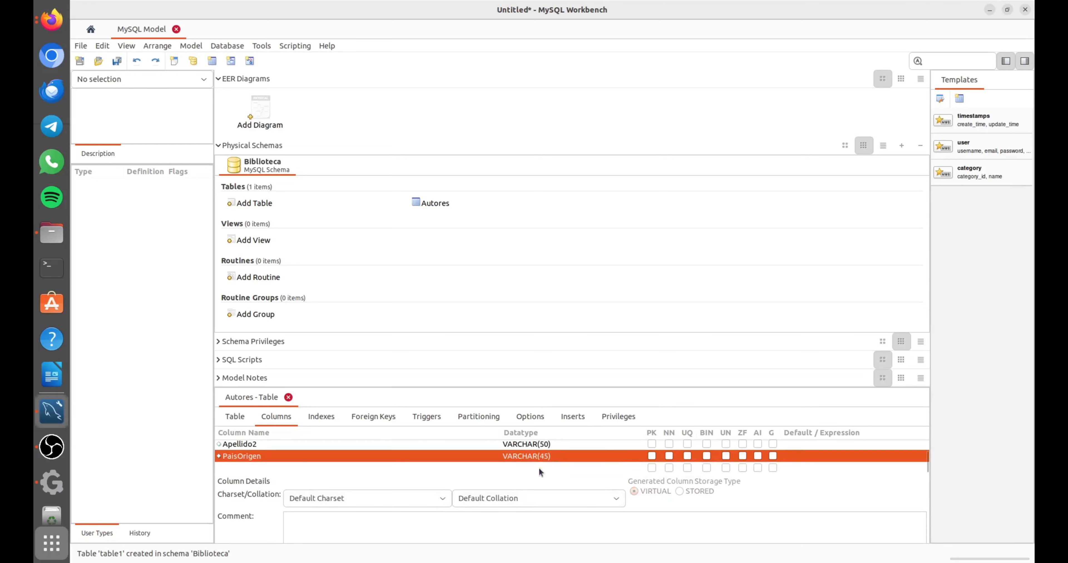
{"action": "double_click", "coordinate": [547, 456]}
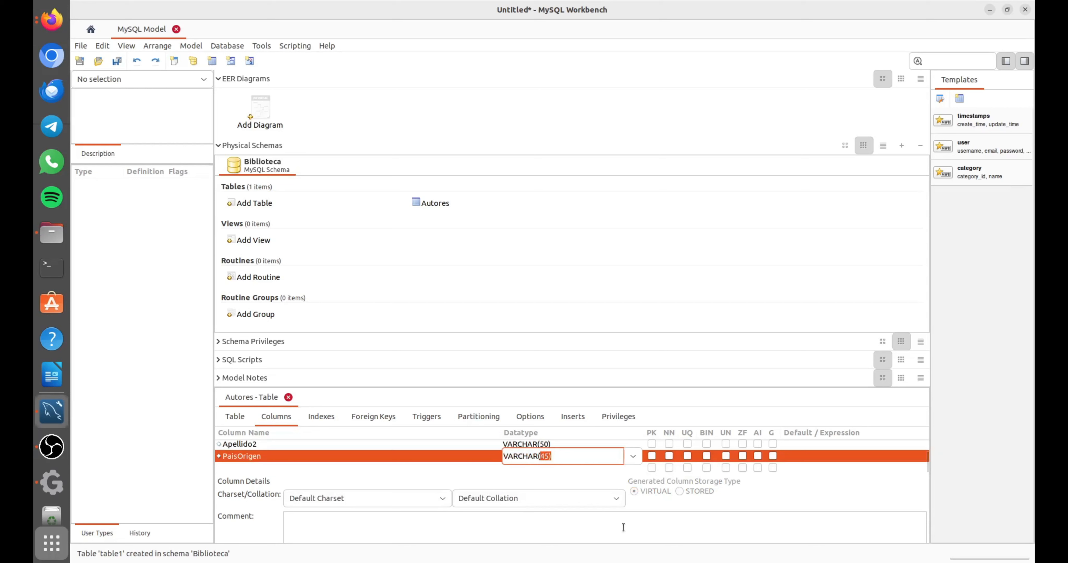
{"action": "key", "text": "Left"}
{"action": "key", "text": "BackSpace"}
{"action": "key", "text": "Delete"}
{"action": "type", "text": "50"}
Add a column named FechaNacimiento to the Autores table after PaisOrigen.
{"action": "left_click", "coordinate": [260, 466]}
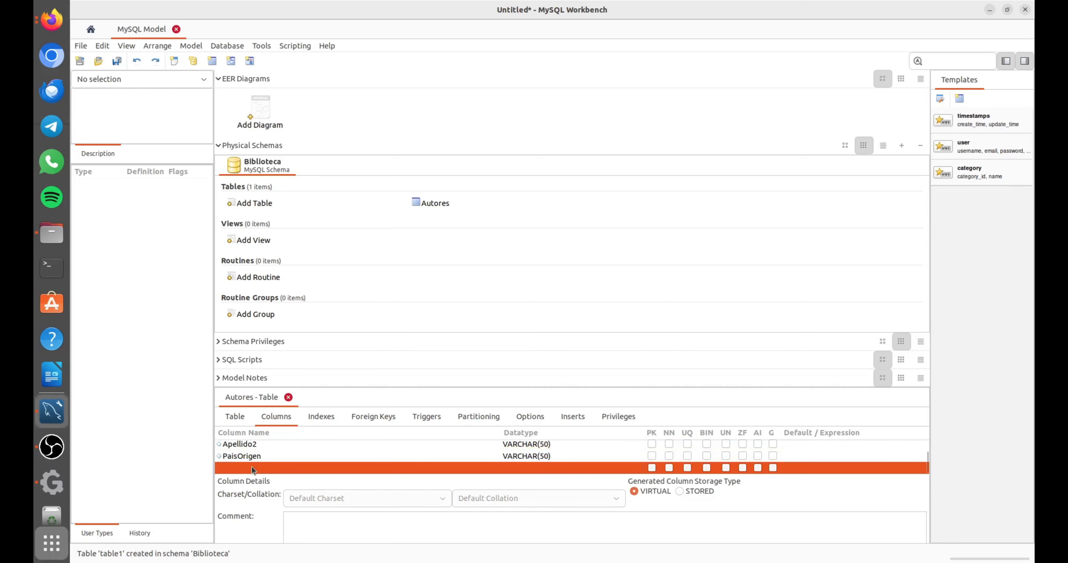
{"action": "left_click", "coordinate": [251, 466]}
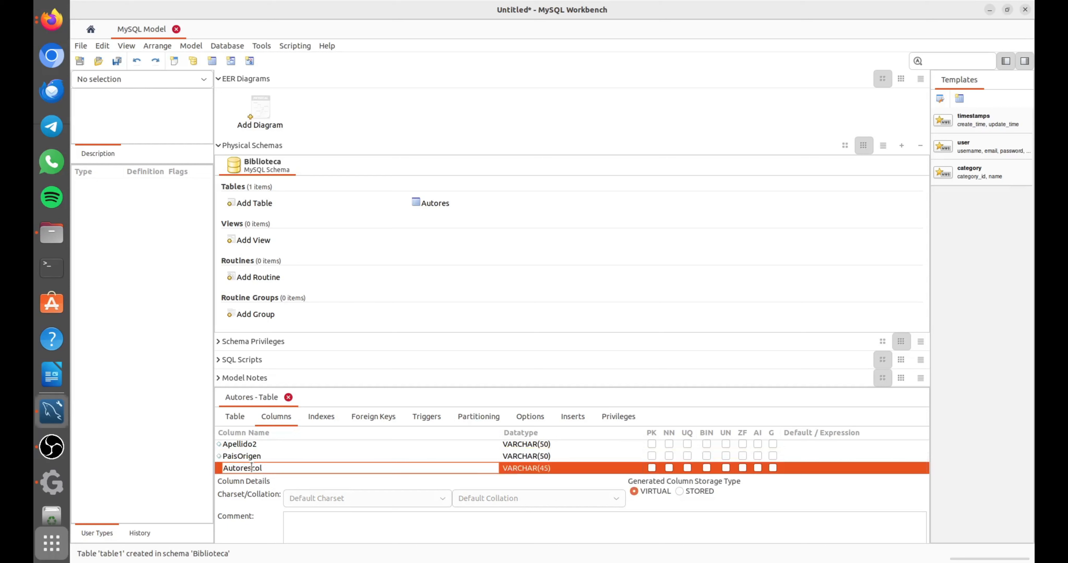
{"action": "double_click", "coordinate": [251, 468]}
{"action": "type", "text": "FechaNacimiento"}
Try to change the FechaNacimiento column's datatype to DATE.
{"action": "left_click", "coordinate": [544, 469]}
{"action": "left_click", "coordinate": [544, 458]}
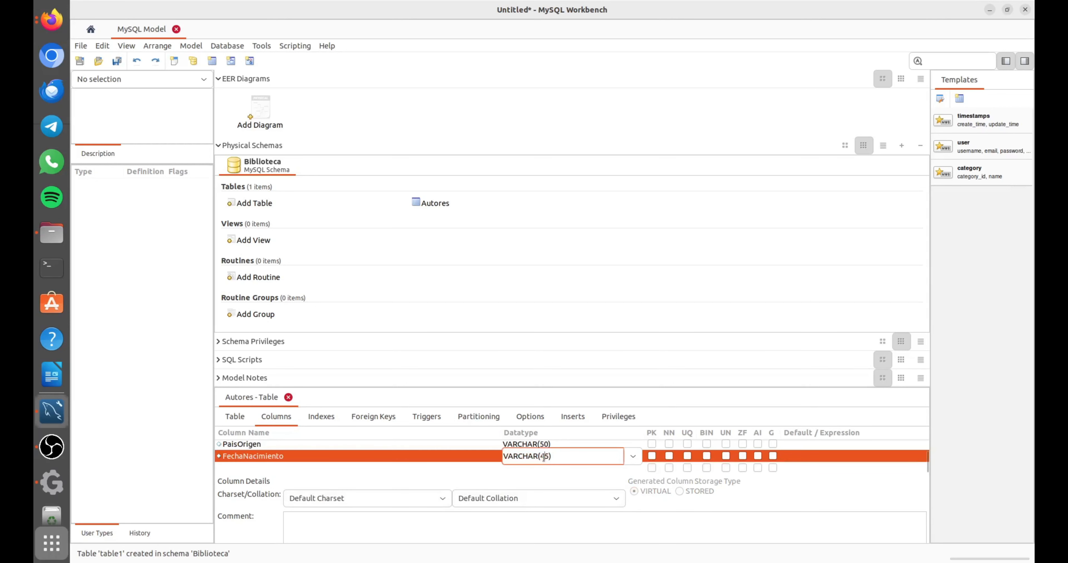
{"action": "key", "text": "BackSpace"}
{"action": "key", "text": "Delete"}
{"action": "type", "text": "50"}
{"action": "left_click", "coordinate": [633, 456]}
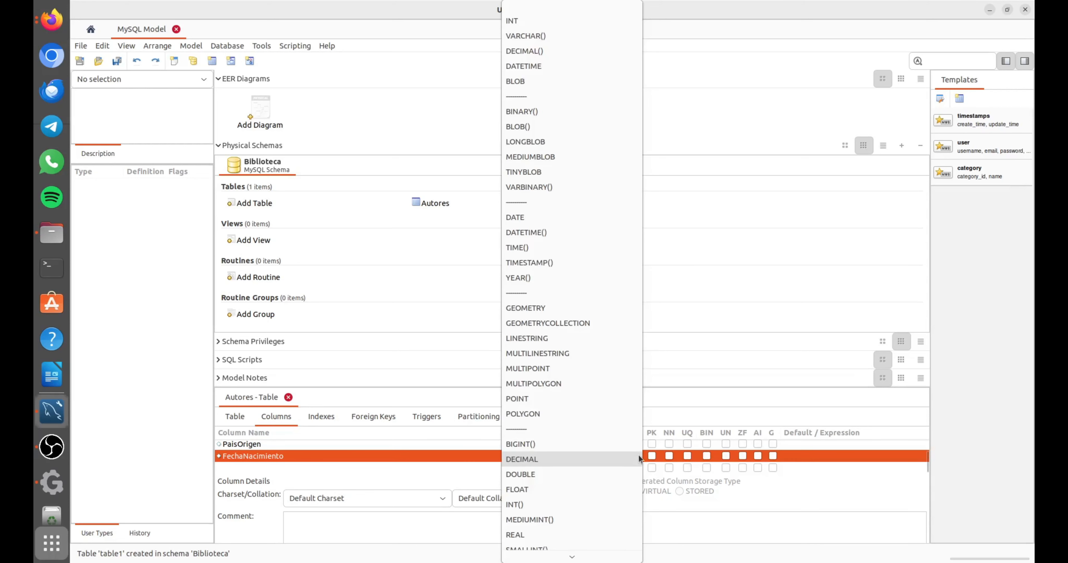
{"action": "left_click", "coordinate": [526, 221]}
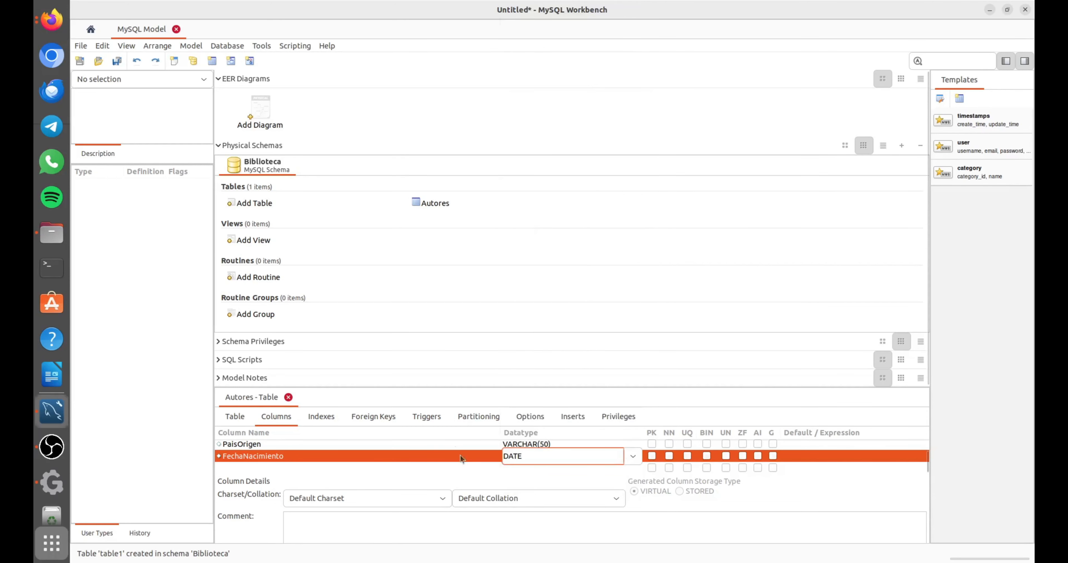
{"action": "scroll", "coordinate": [390, 452], "scroll_direction": "up", "scroll_amount": 5}
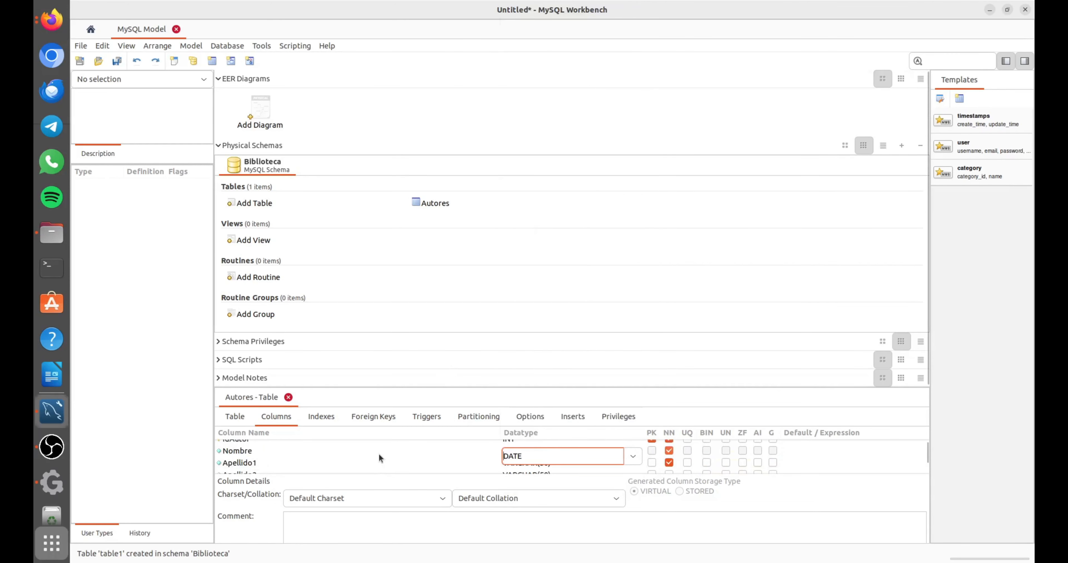
{"action": "scroll", "coordinate": [379, 454], "scroll_direction": "down", "scroll_amount": 5}
Set the FechaNacimiento column's datatype to DATE, check the Autores columns and close the table editor.
{"action": "left_click", "coordinate": [581, 462]}
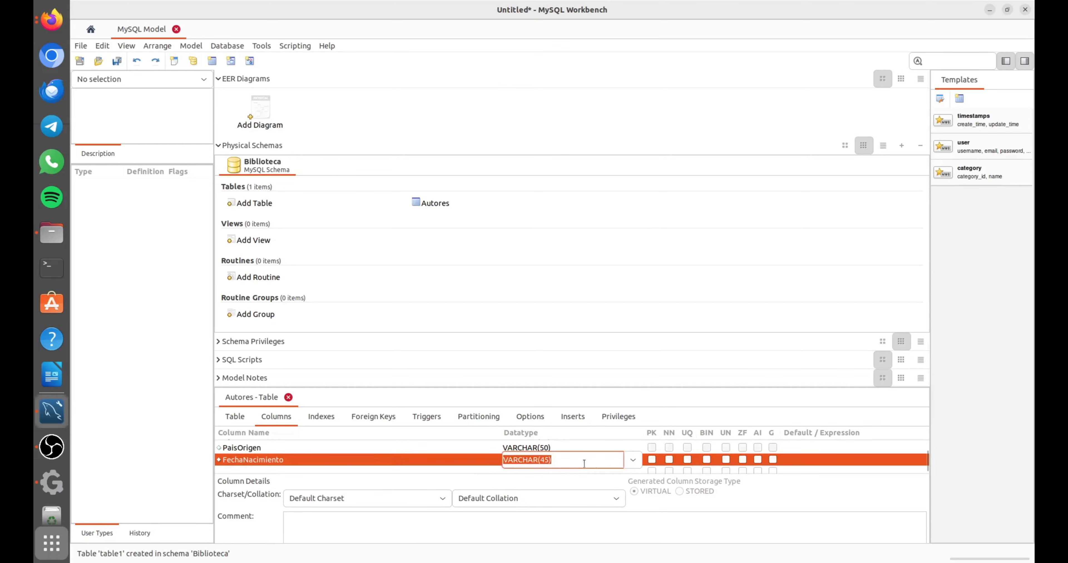
{"action": "left_click", "coordinate": [634, 457]}
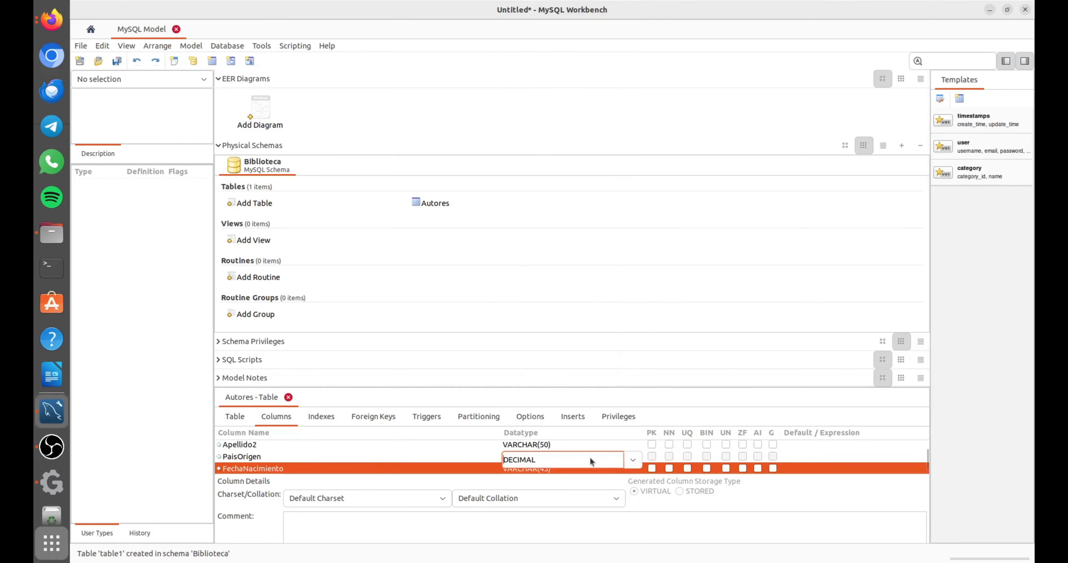
{"action": "left_click", "coordinate": [631, 462]}
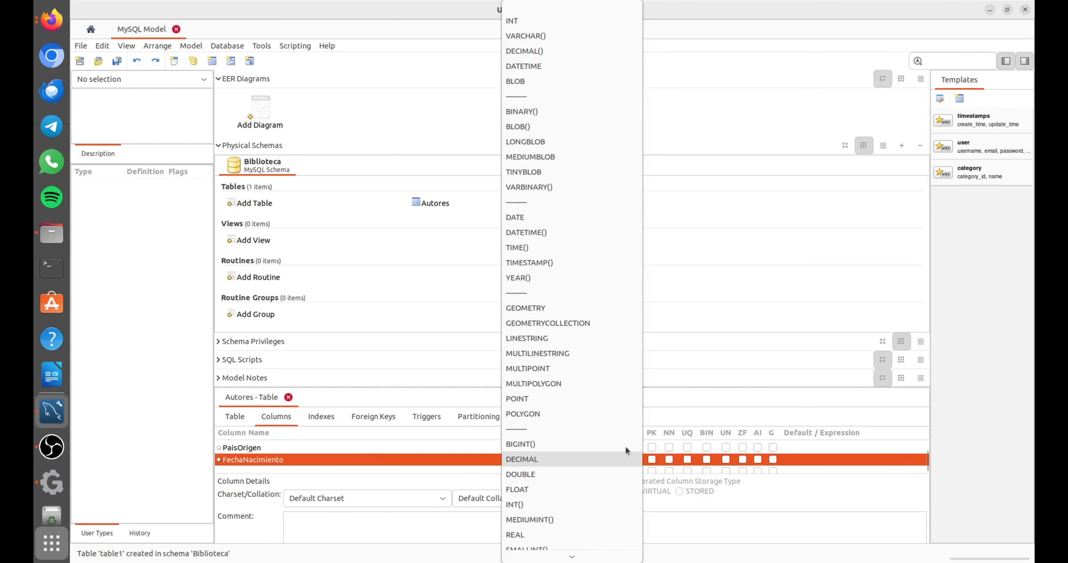
{"action": "left_click", "coordinate": [574, 223]}
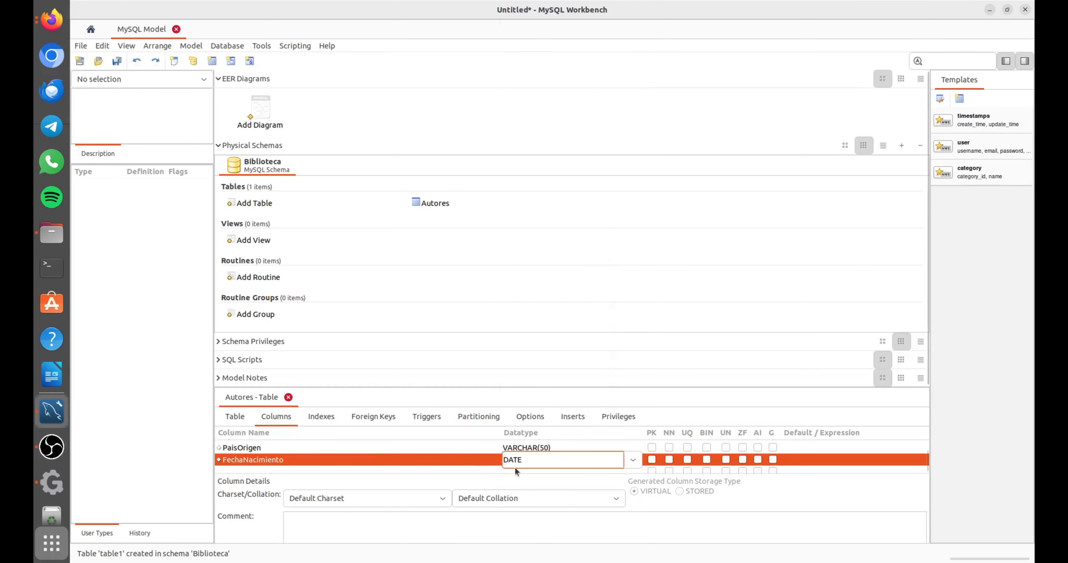
{"action": "left_click", "coordinate": [523, 467]}
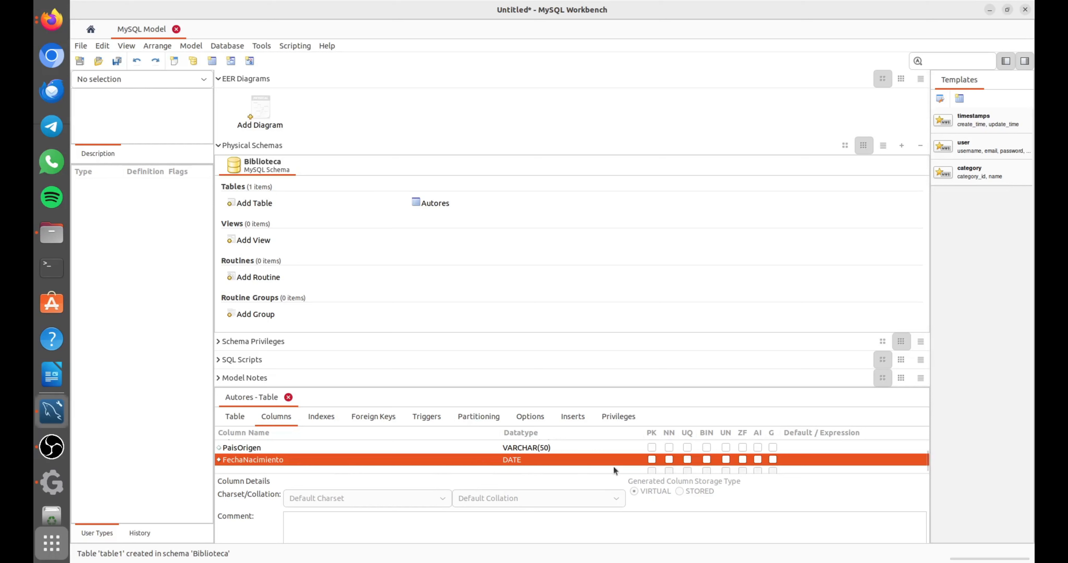
{"action": "scroll", "coordinate": [602, 459], "scroll_direction": "up", "scroll_amount": 3}
{"action": "scroll", "coordinate": [602, 459], "scroll_direction": "down", "scroll_amount": 1}
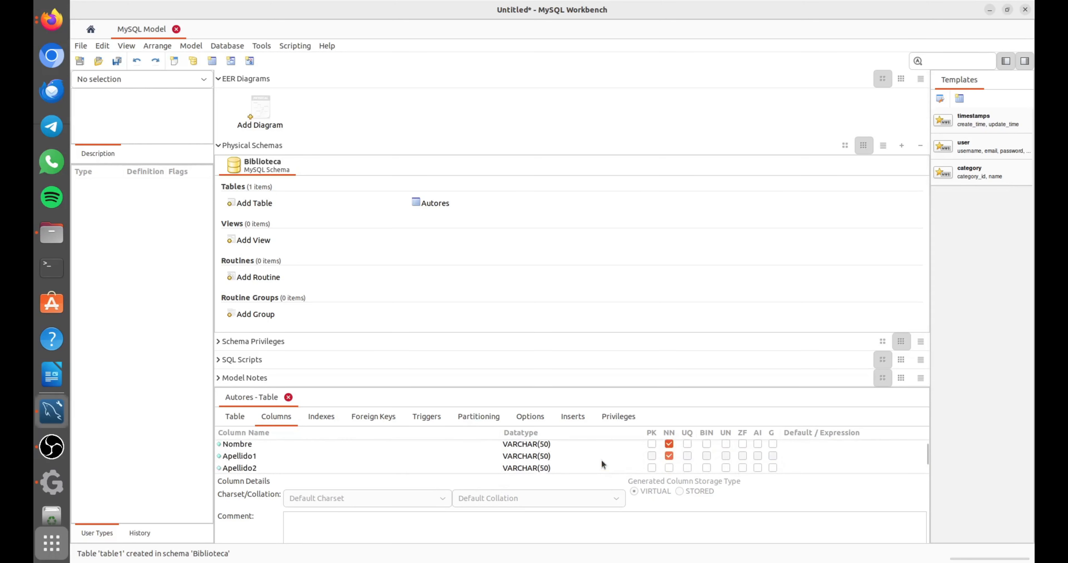
{"action": "scroll", "coordinate": [602, 460], "scroll_direction": "down", "scroll_amount": 3}
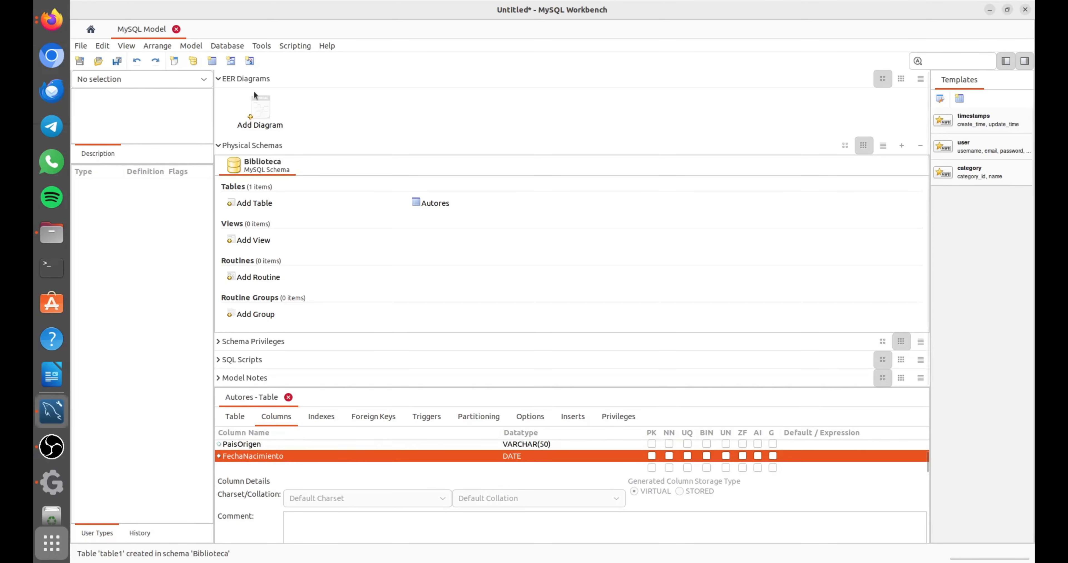
{"action": "left_click", "coordinate": [288, 398]}
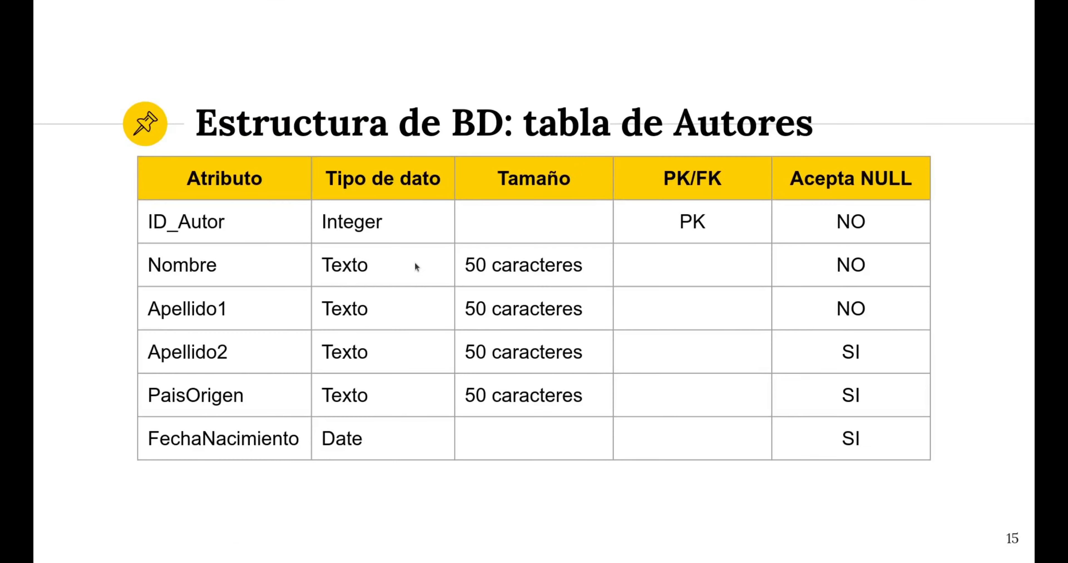
Check the Editoriales table structure on the presentation slide and return to the MySQL Workbench model.
{"action": "key", "text": "Right"}
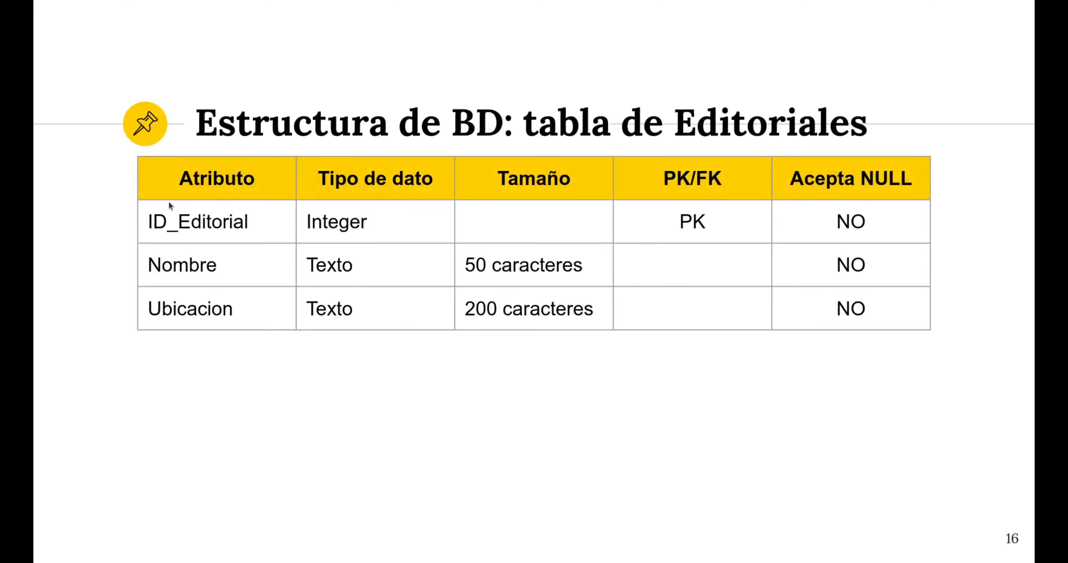
{"action": "key", "text": "super"}
{"action": "left_click", "coordinate": [495, 350]}
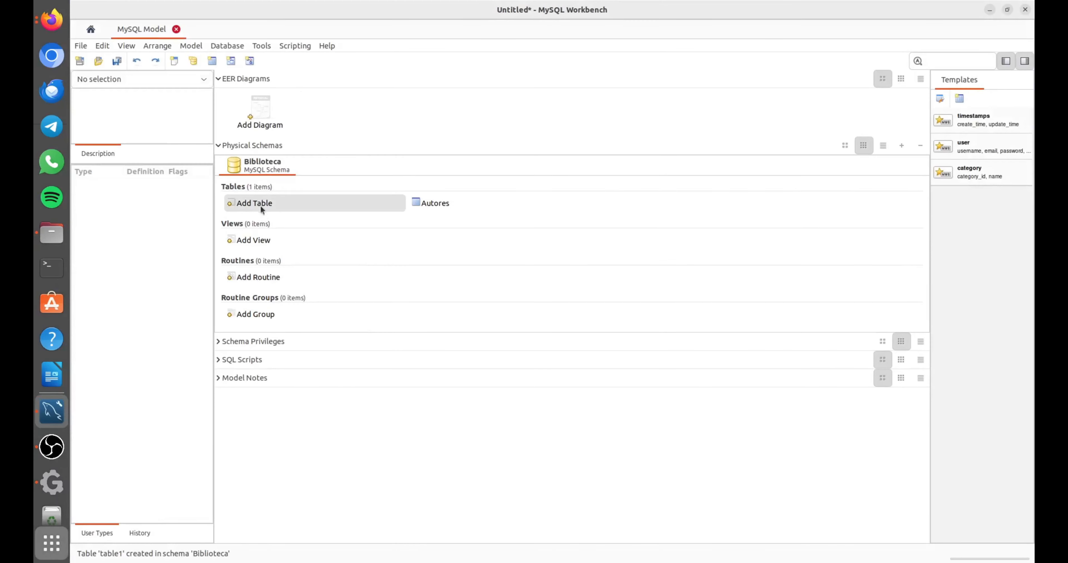
Add a new table named Editoriales to the Biblioteca schema.
{"action": "double_click", "coordinate": [254, 203]}
{"action": "type", "text": "E"}
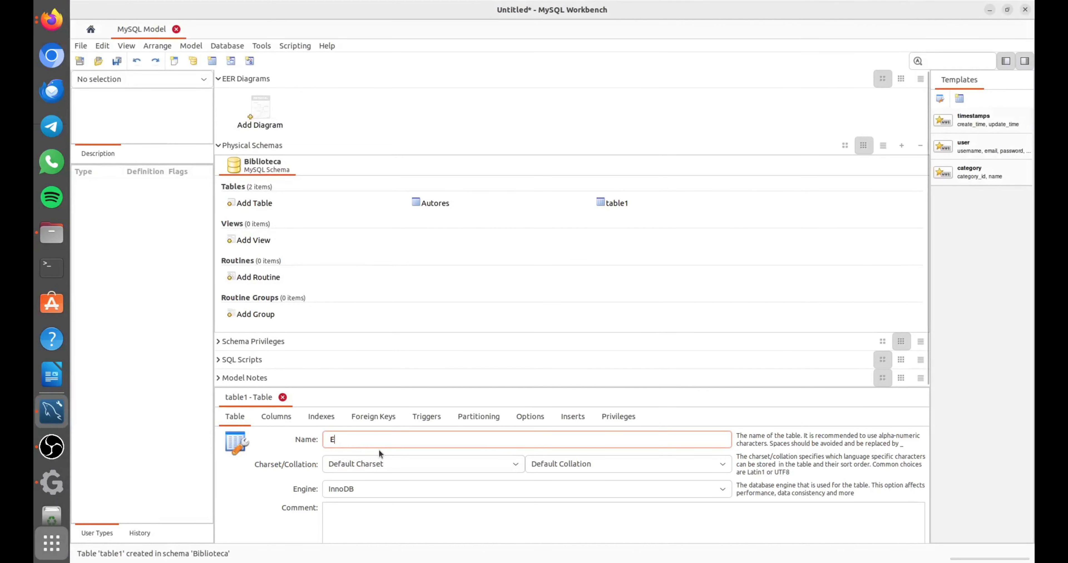
{"action": "type", "text": "ditoriales"}
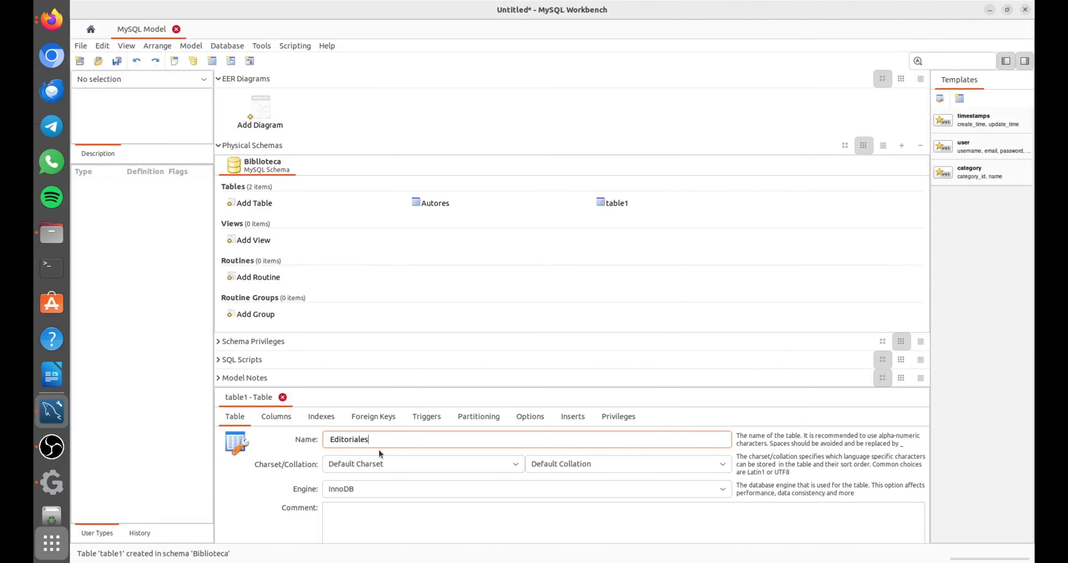
{"action": "key", "text": "Return"}
Add an INT column idEditorial to the Editoriales table as its not-null, auto-incrementing primary key.
{"action": "left_click", "coordinate": [267, 417]}
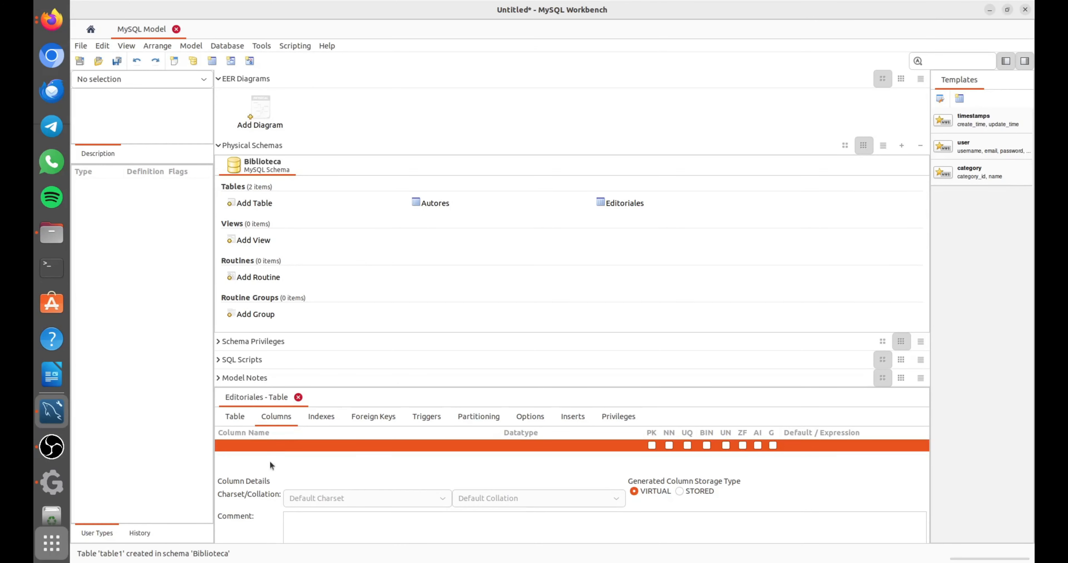
{"action": "double_click", "coordinate": [264, 446]}
{"action": "left_click", "coordinate": [264, 446]}
{"action": "key", "text": "BackSpace"}
{"action": "key", "text": "BackSpace"}
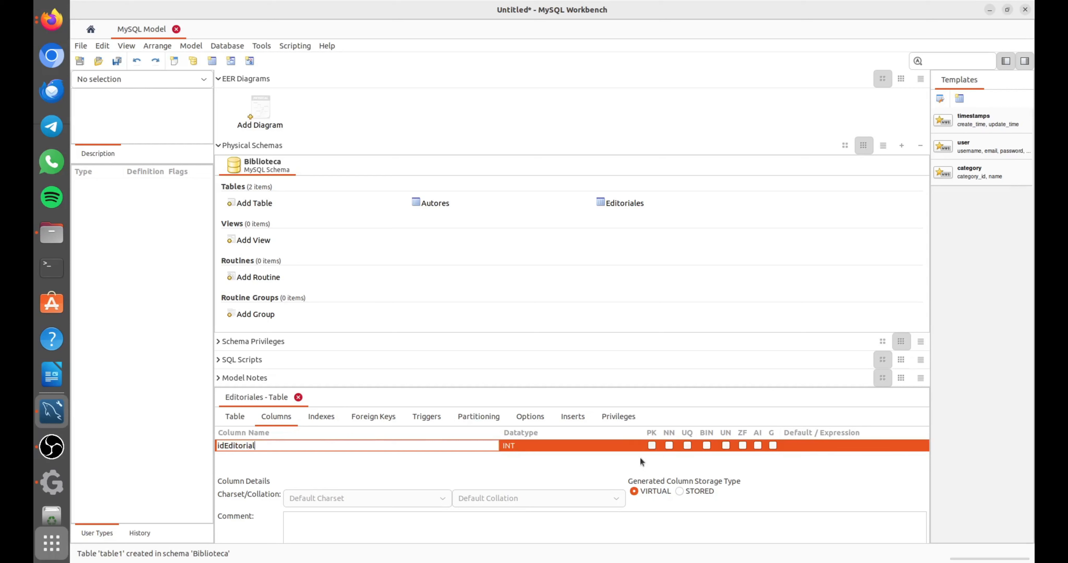
{"action": "left_click", "coordinate": [650, 447]}
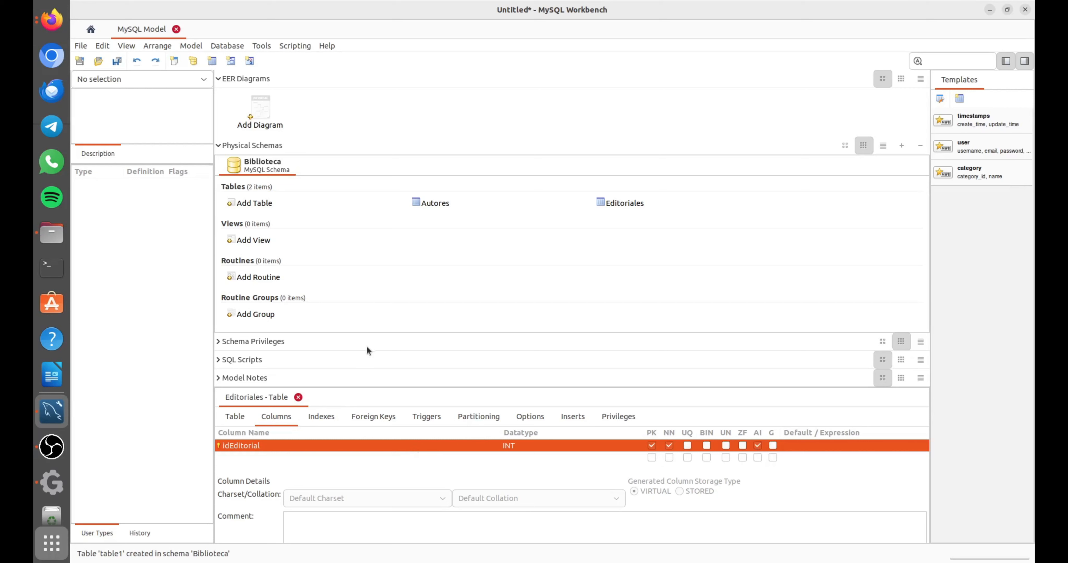
Add a not-null VARCHAR(50) column named Nombre to the Editoriales table.
{"action": "double_click", "coordinate": [240, 456]}
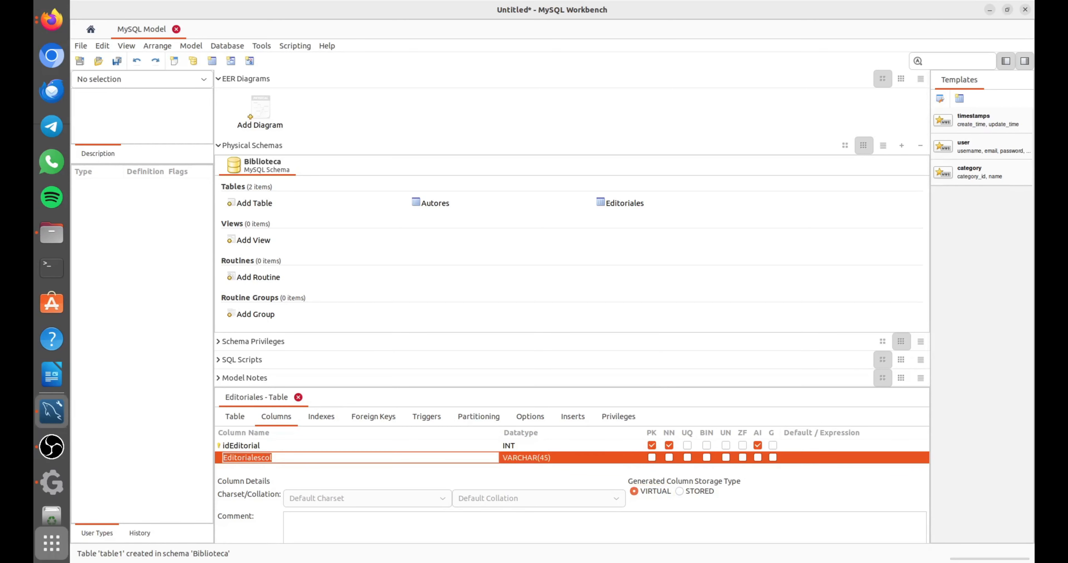
{"action": "key", "text": "alt+Tab"}
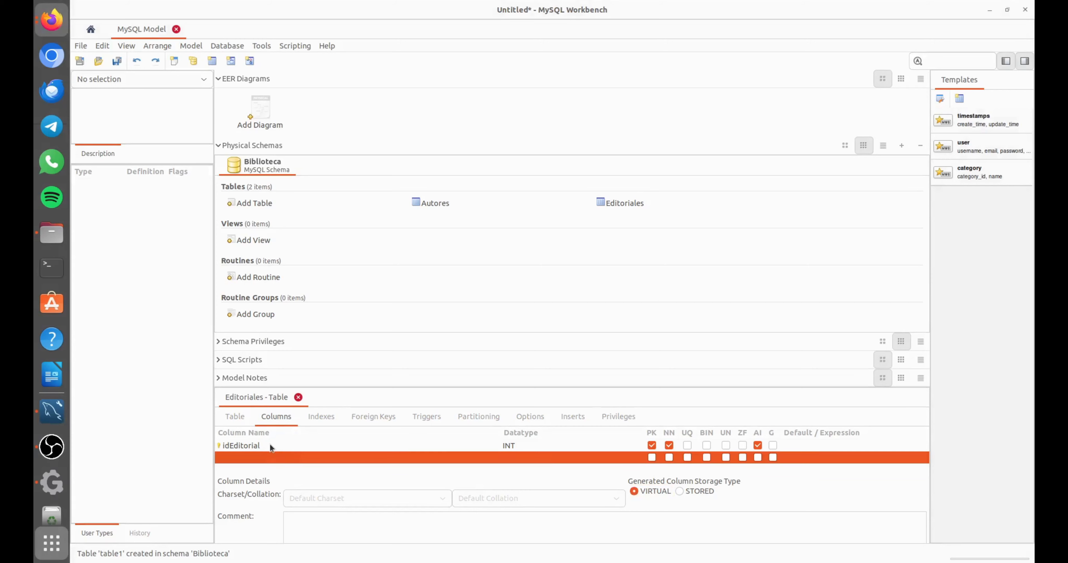
{"action": "left_click", "coordinate": [268, 460]}
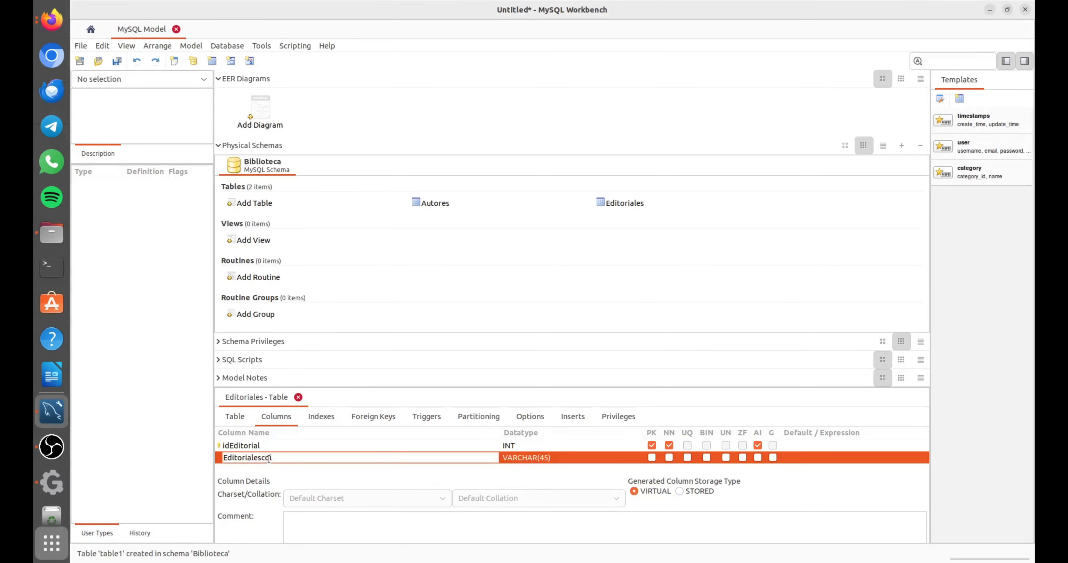
{"action": "key", "text": "ctrl+a"}
{"action": "type", "text": "Nomb"}
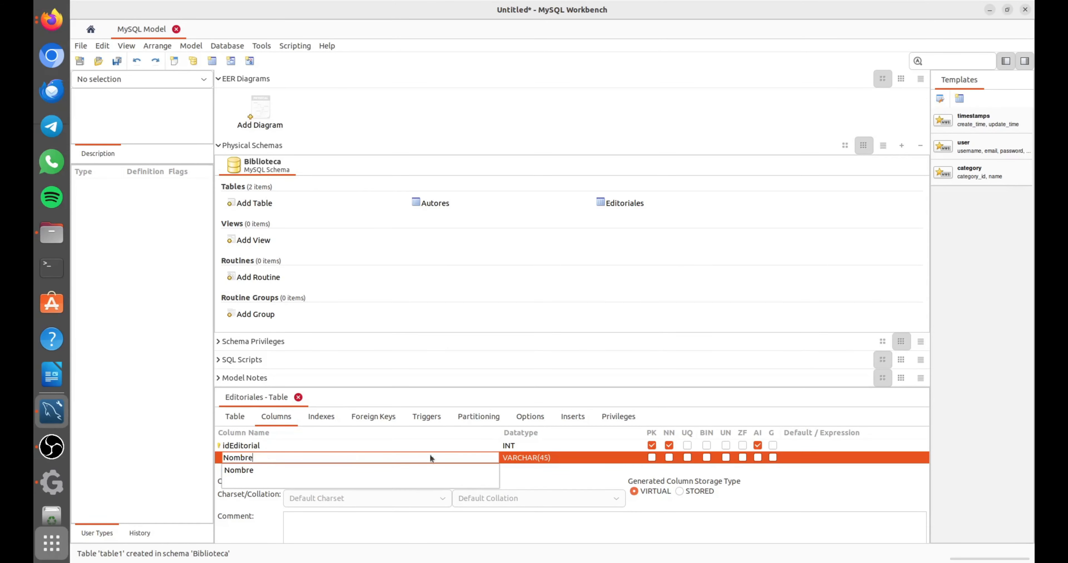
{"action": "left_click", "coordinate": [525, 456]}
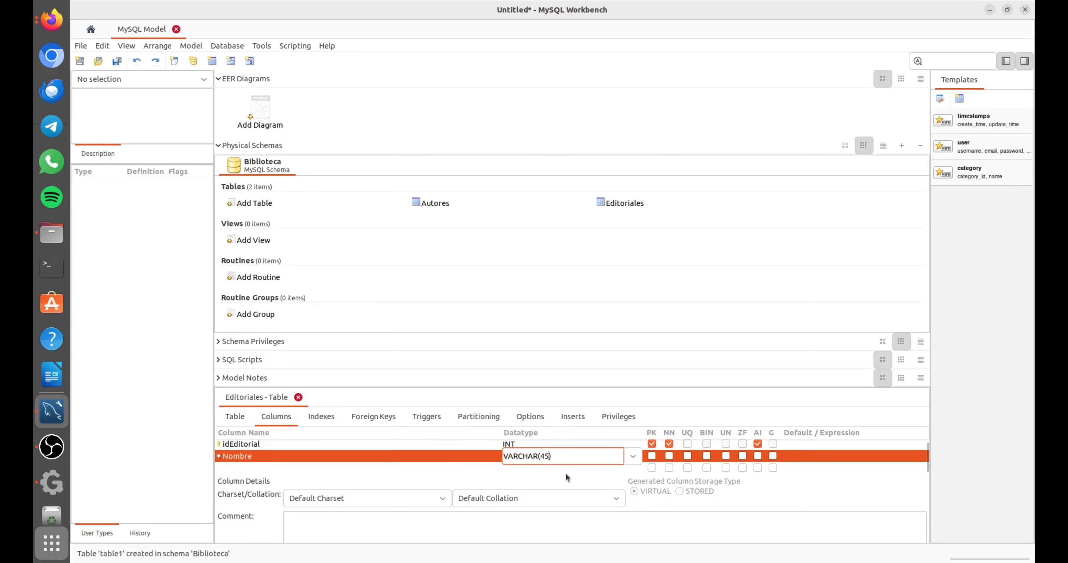
{"action": "key", "text": "BackSpace"}
{"action": "key", "text": "BackSpace"}
{"action": "type", "text": "50"}
{"action": "left_click", "coordinate": [671, 455]}
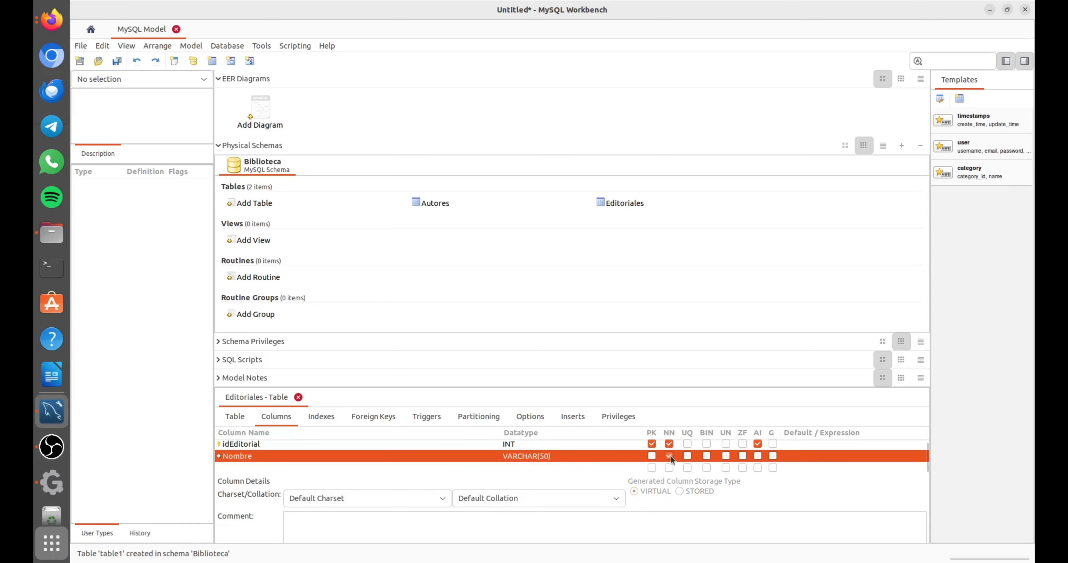
Add a not-null VARCHAR(200) column named Ubicacion to the Editoriales table and close the table editor.
{"action": "left_click", "coordinate": [262, 467]}
{"action": "left_click", "coordinate": [262, 468]}
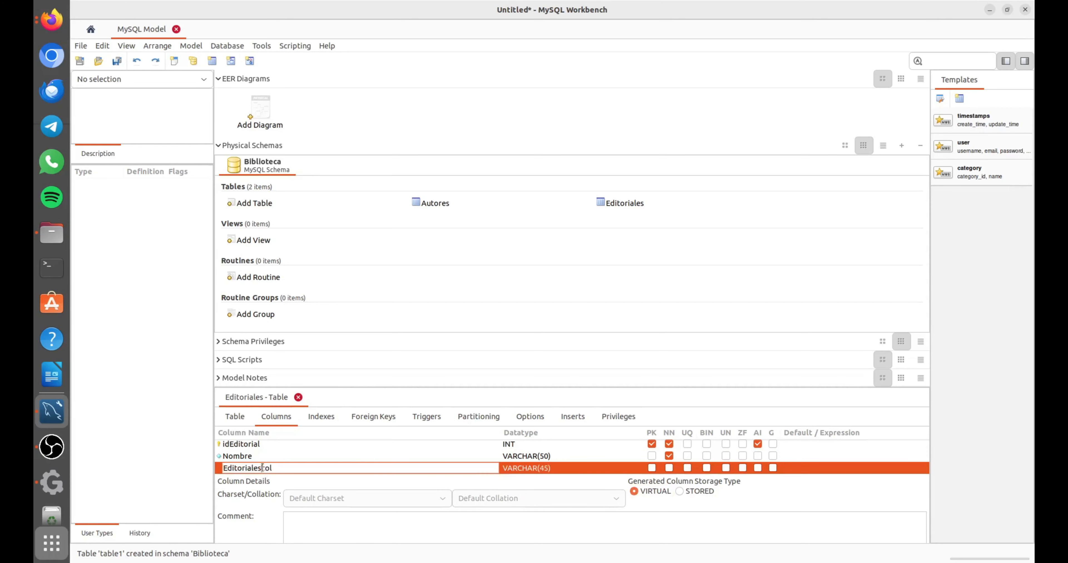
{"action": "double_click", "coordinate": [262, 467]}
{"action": "type", "text": "Ubicacion"}
{"action": "left_click", "coordinate": [547, 470]}
{"action": "left_click", "coordinate": [546, 458]}
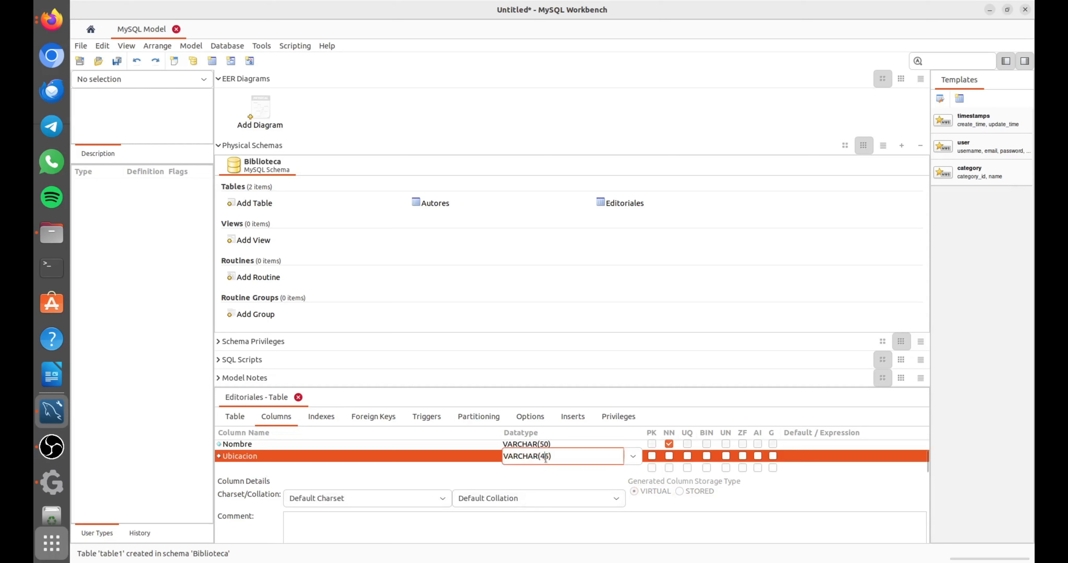
{"action": "key", "text": "BackSpace"}
{"action": "key", "text": "BackSpace"}
{"action": "type", "text": "200"}
{"action": "left_click", "coordinate": [669, 458]}
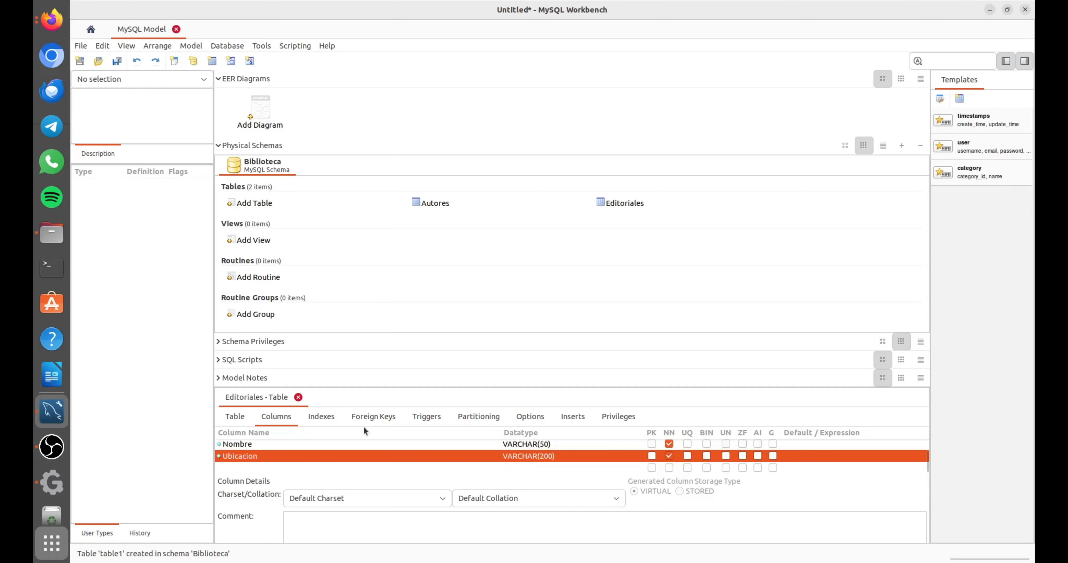
{"action": "left_click", "coordinate": [298, 398]}
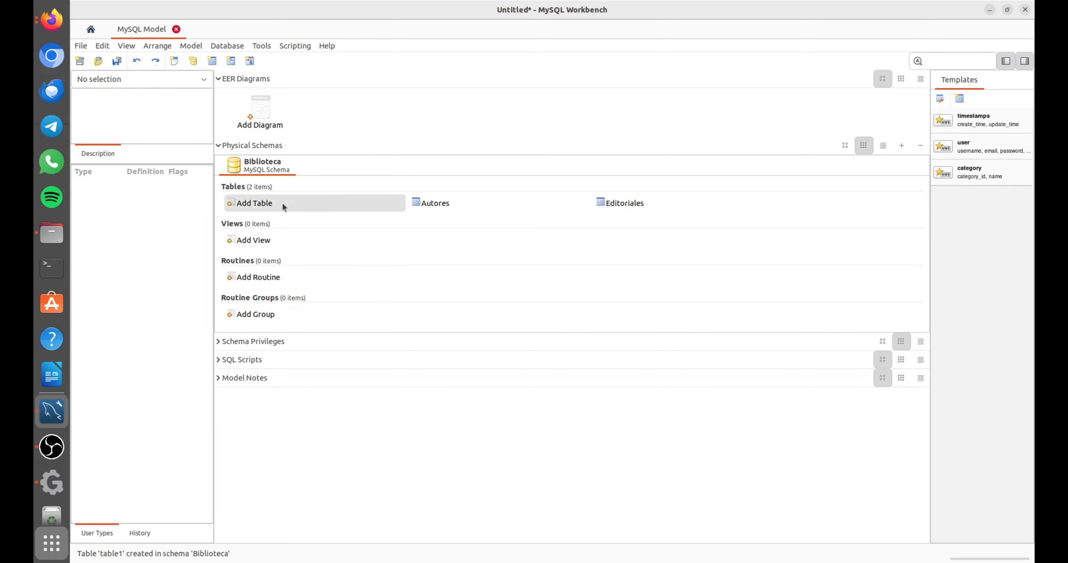
Add a table named Generos to the Biblioteca schema with an INT column idGenero as its not-null, auto-incrementing primary key.
{"action": "double_click", "coordinate": [272, 204]}
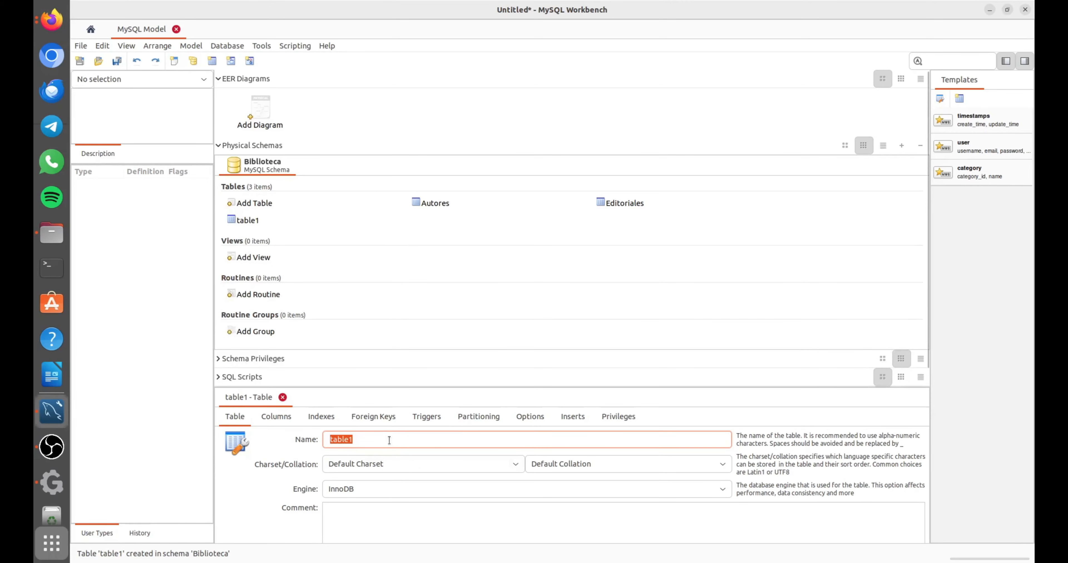
{"action": "type", "text": "Generos"}
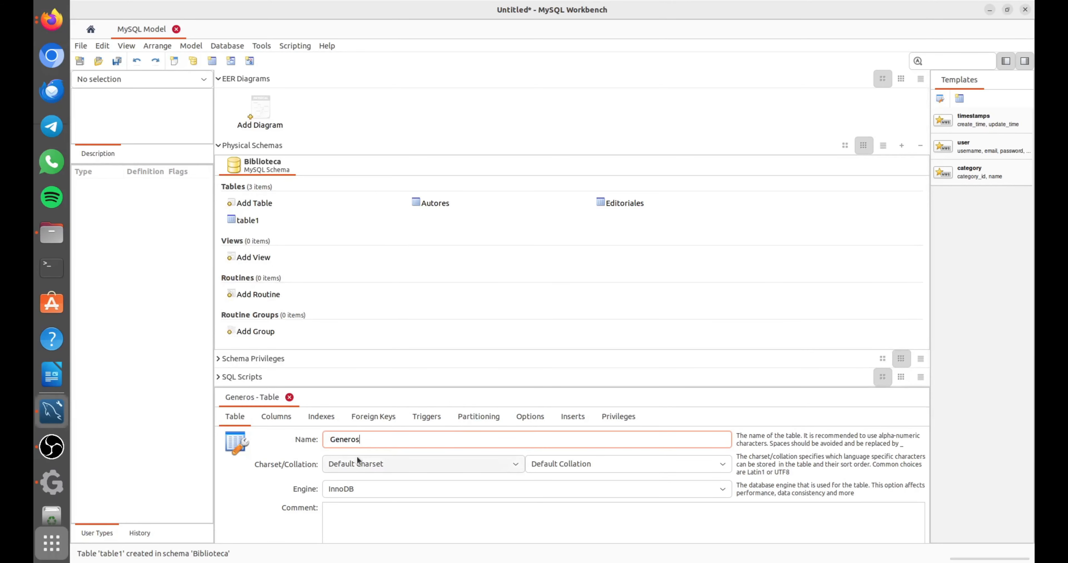
{"action": "left_click", "coordinate": [271, 419]}
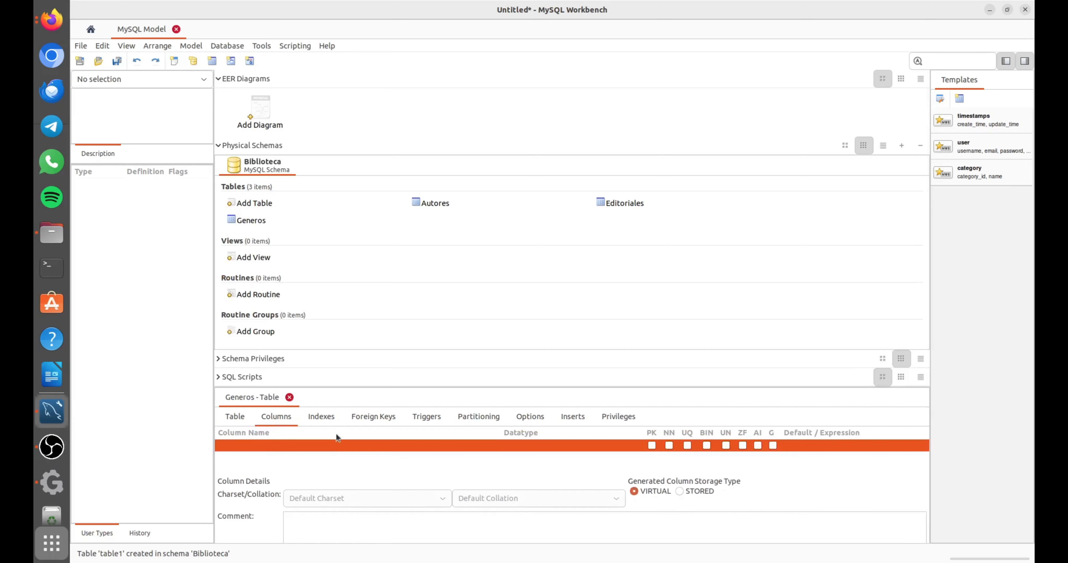
{"action": "double_click", "coordinate": [259, 445]}
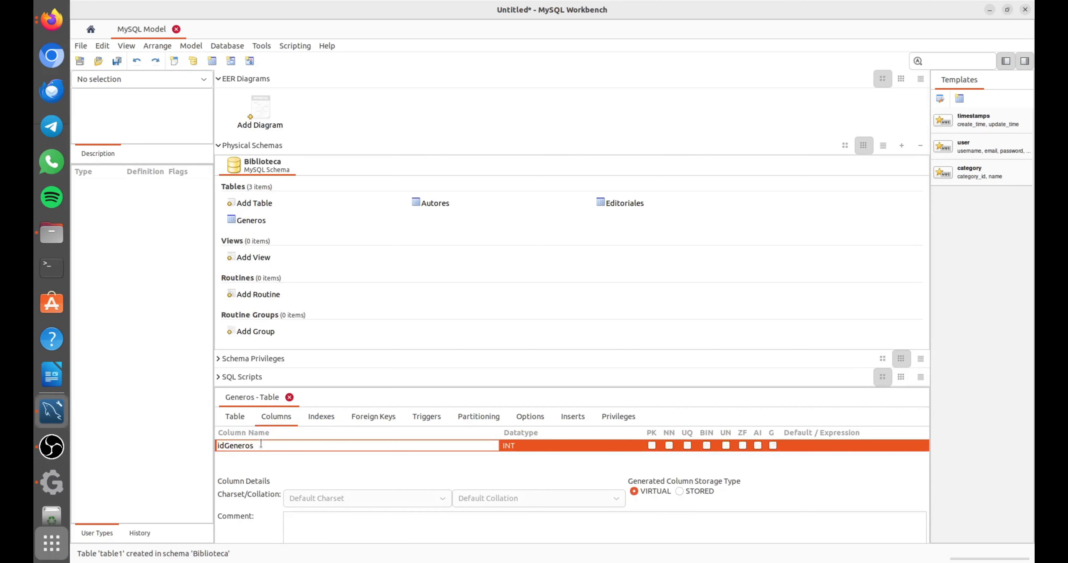
{"action": "key", "text": "BackSpace"}
{"action": "left_click", "coordinate": [651, 445]}
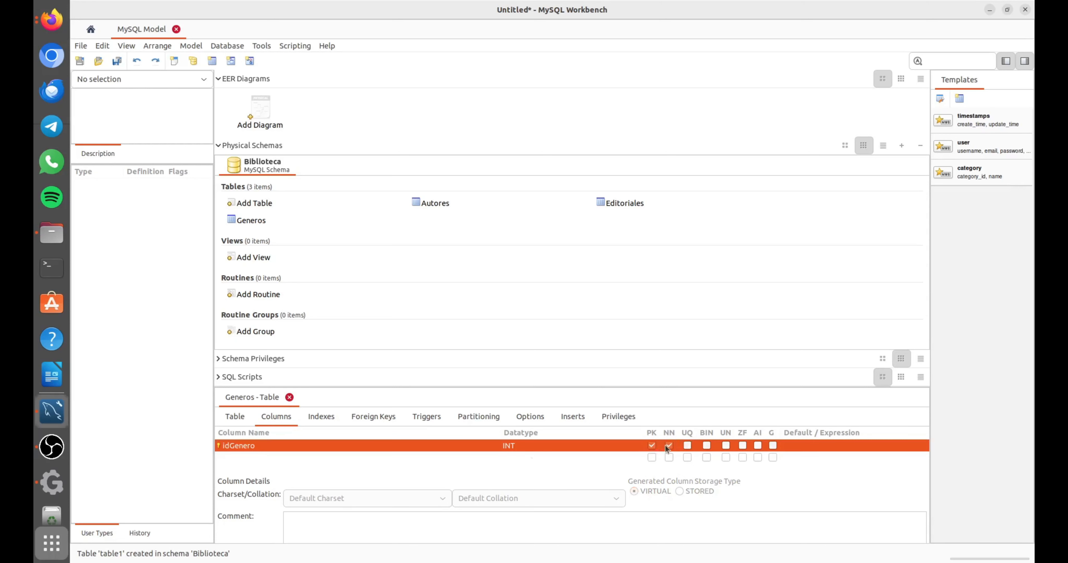
{"action": "left_click", "coordinate": [757, 446]}
Add a not-null VARCHAR(50) column named NombreGenero to the Generos table and close the table editor.
{"action": "left_click", "coordinate": [264, 458]}
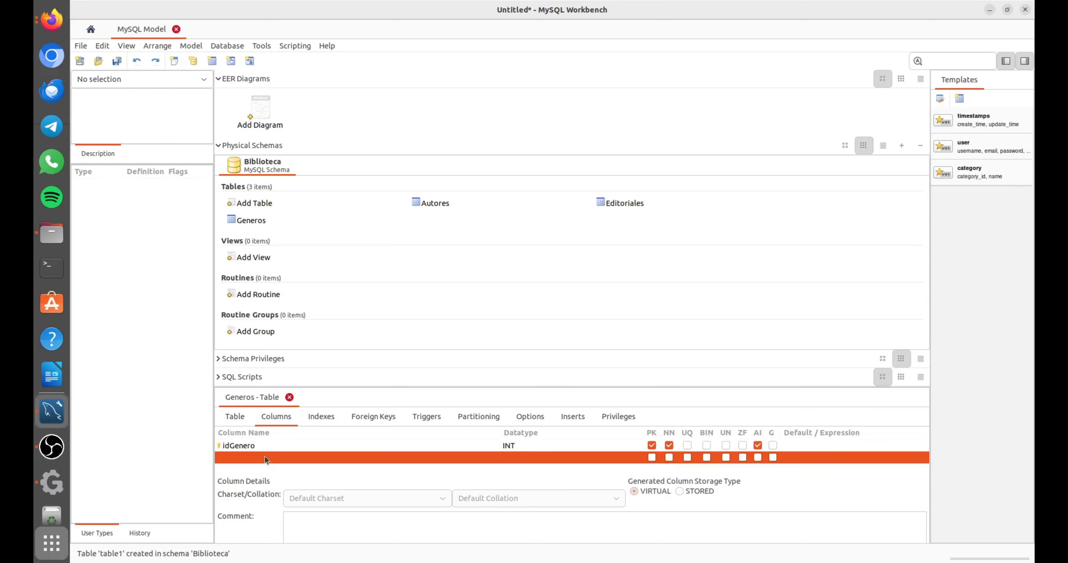
{"action": "left_click", "coordinate": [264, 456]}
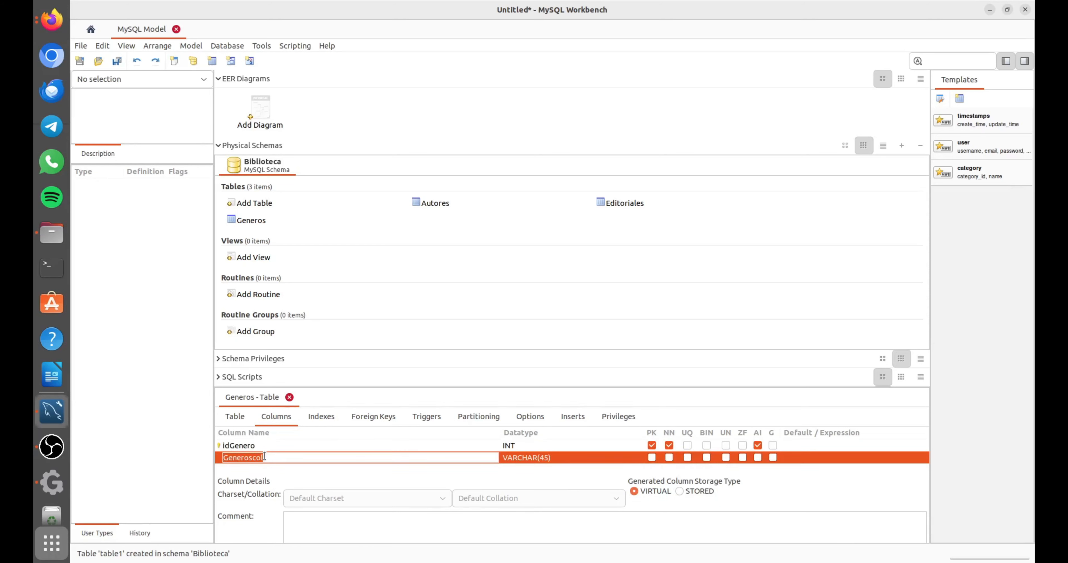
{"action": "type", "text": "Nombre"}
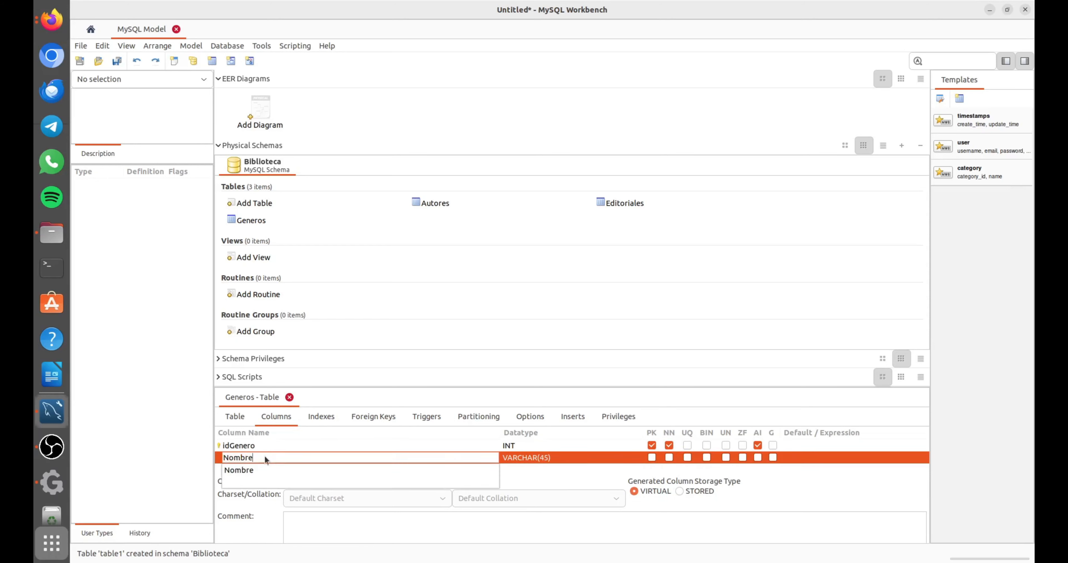
{"action": "type", "text": "Genero"}
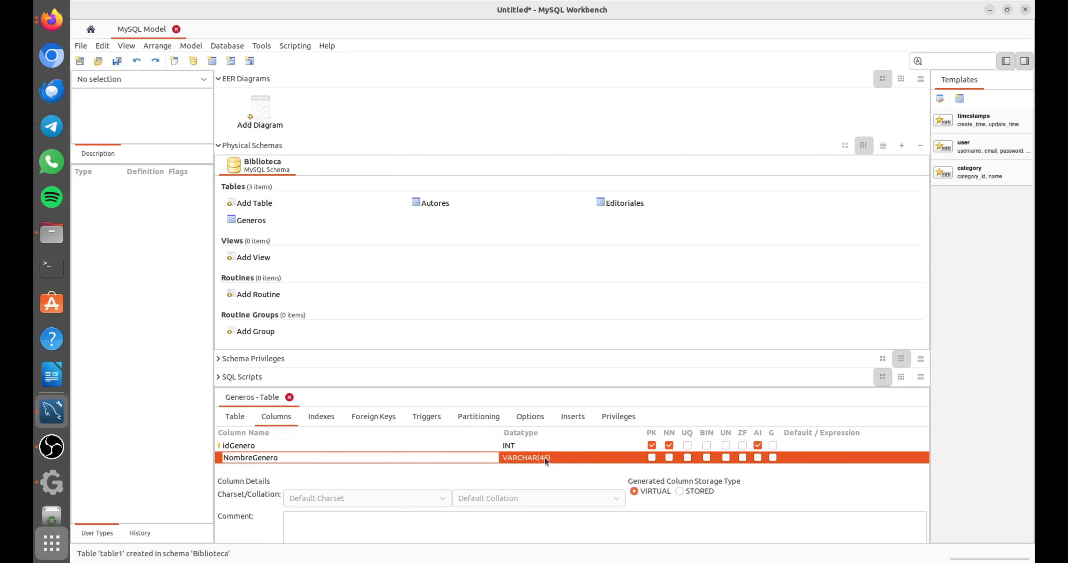
{"action": "left_click", "coordinate": [546, 459]}
{"action": "key", "text": "BackSpace"}
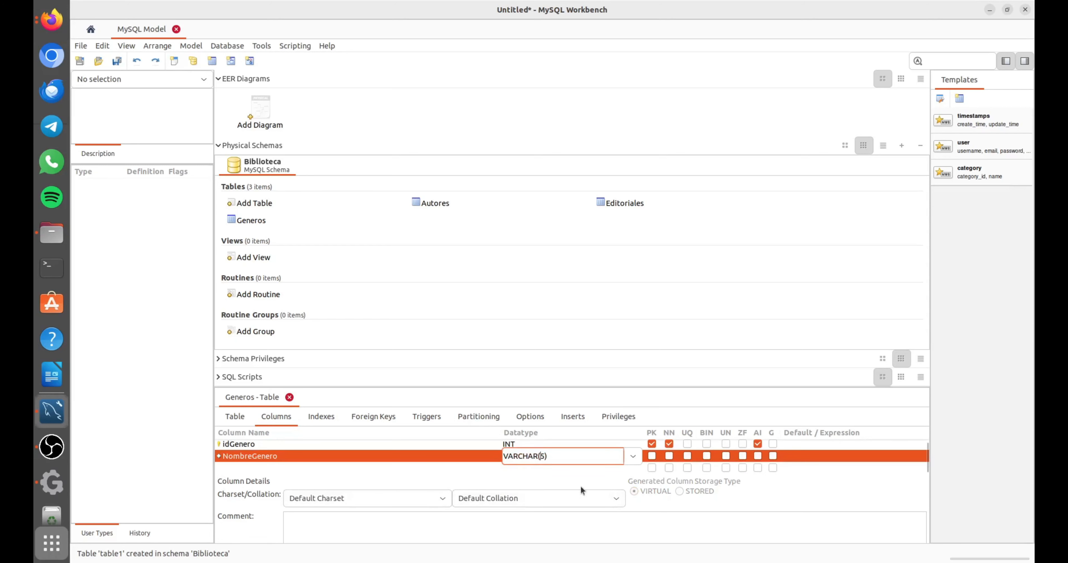
{"action": "type", "text": "0"}
{"action": "left_click", "coordinate": [668, 456]}
{"action": "left_click", "coordinate": [289, 397]}
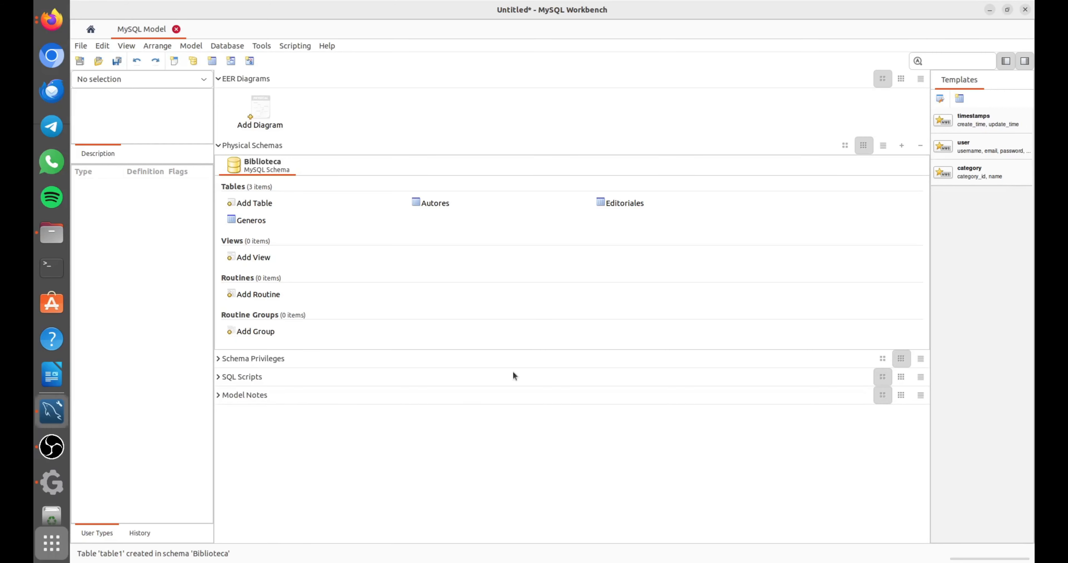
Check the Libros table structure on the presentation slide in Firefox and return to the MySQL Workbench model.
{"action": "key", "text": "super"}
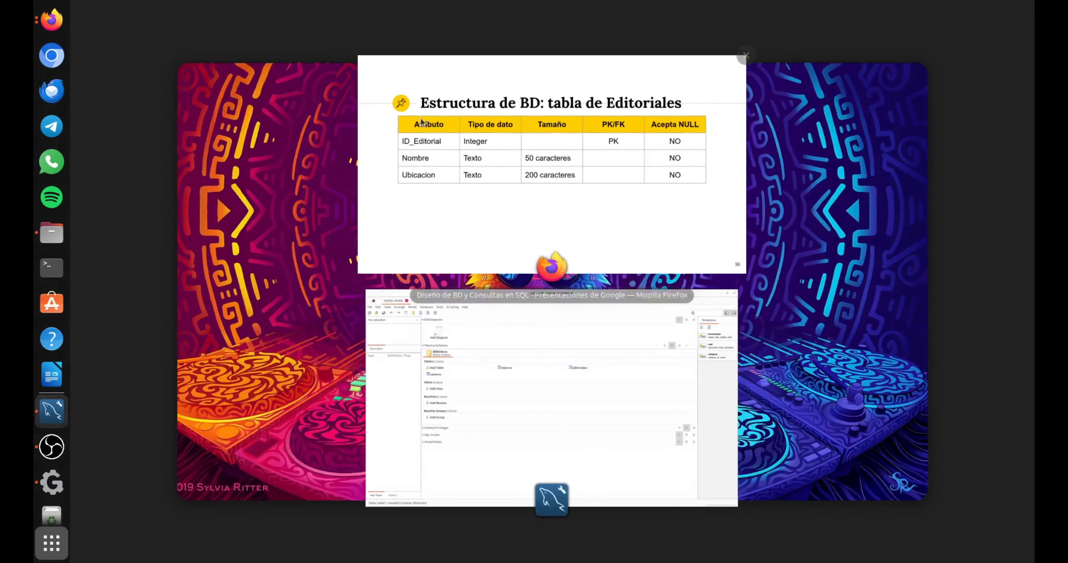
{"action": "left_click", "coordinate": [413, 185]}
{"action": "key", "text": "Right"}
{"action": "key", "text": "Right"}
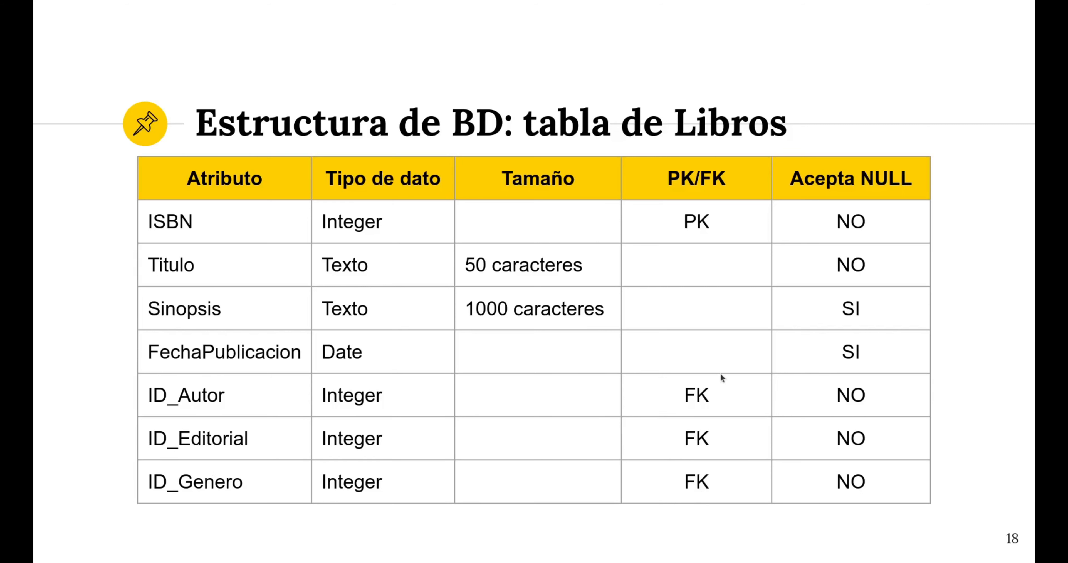
{"action": "key", "text": "super"}
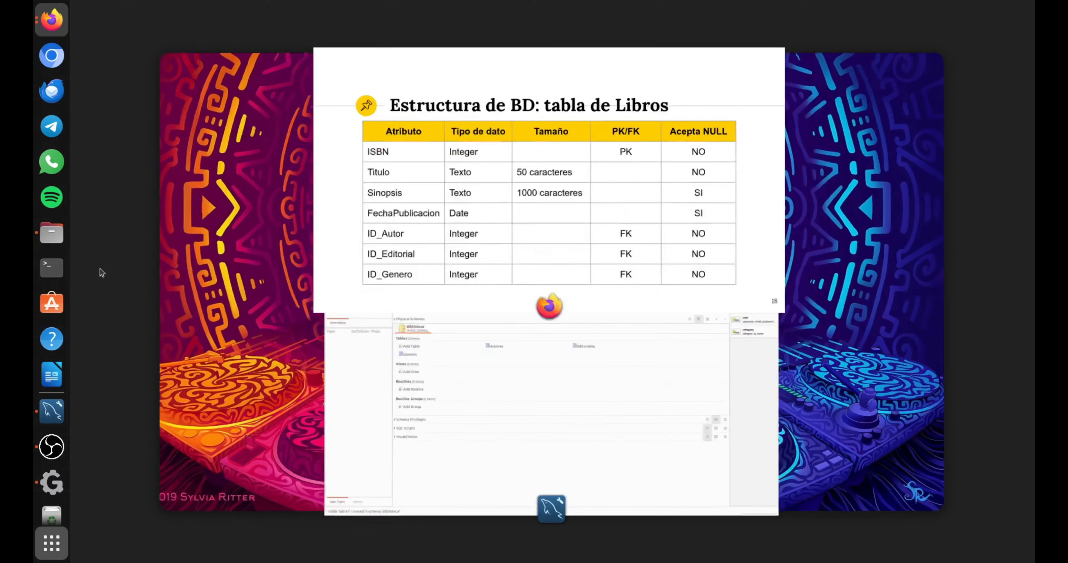
{"action": "left_click", "coordinate": [504, 378]}
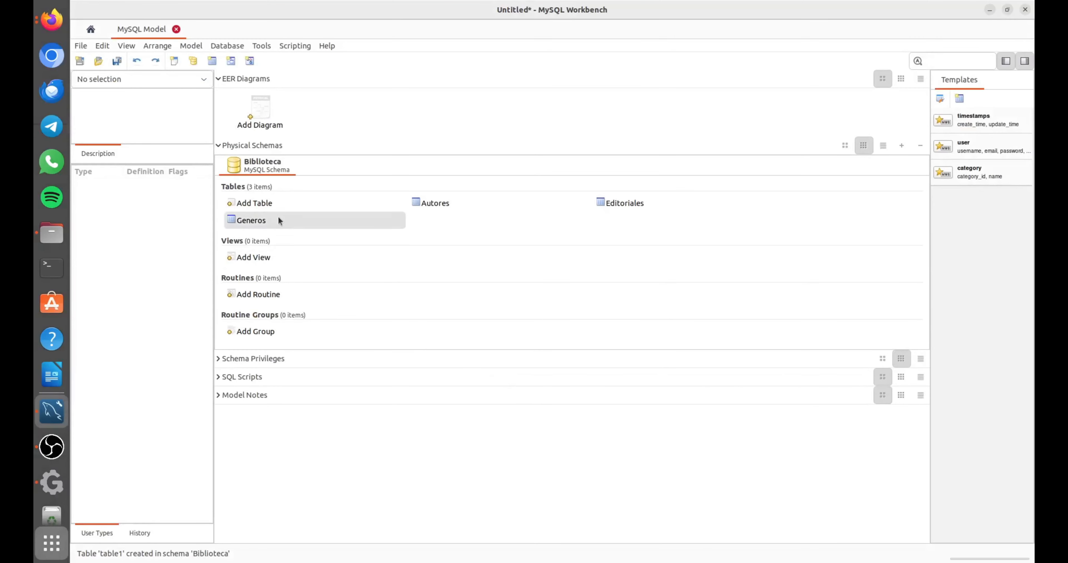
Add a table named Libros to the Biblioteca schema with an INT column ISBN as its not-null primary key.
{"action": "double_click", "coordinate": [274, 207]}
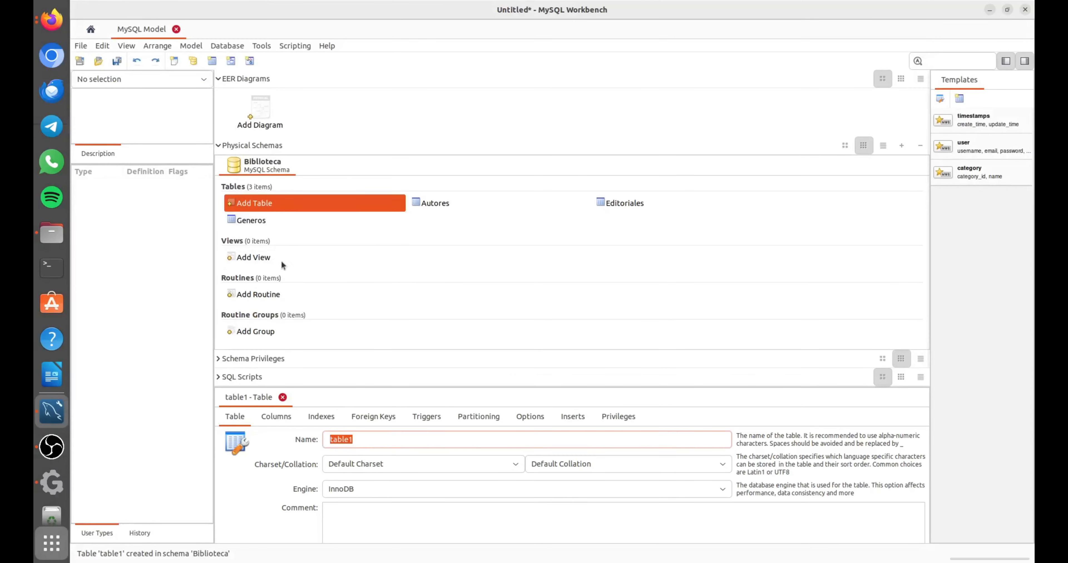
{"action": "type", "text": "Libros"}
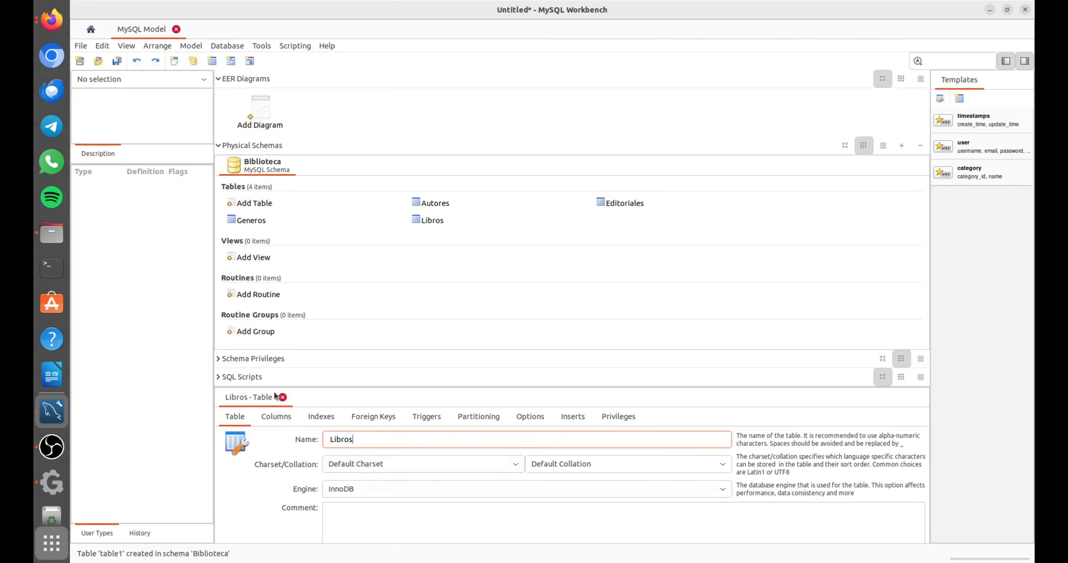
{"action": "left_click", "coordinate": [279, 417]}
{"action": "double_click", "coordinate": [247, 443]}
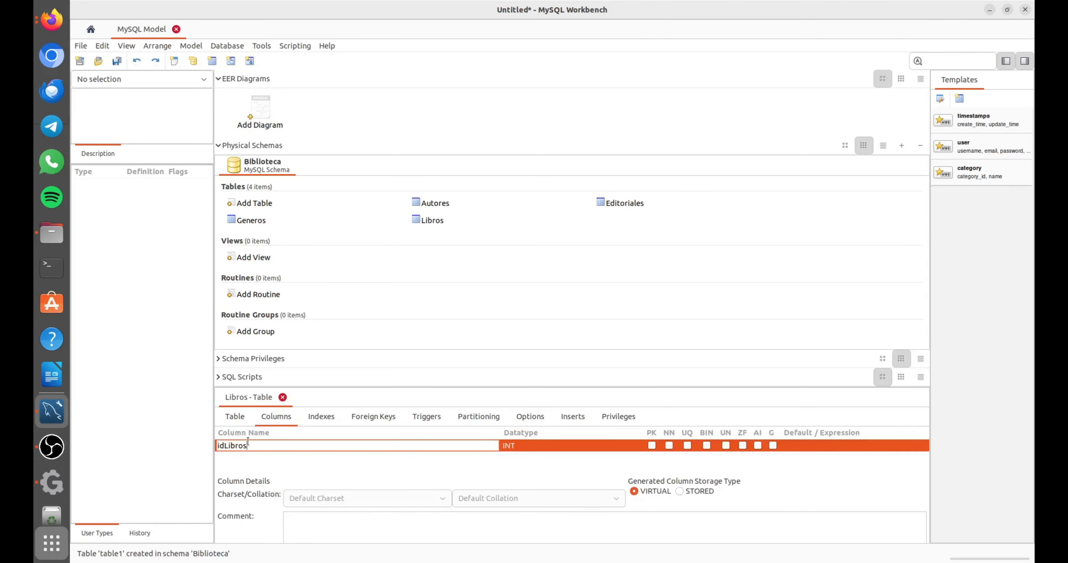
{"action": "key", "text": "BackSpace"}
{"action": "key", "text": "BackSpace"}
{"action": "key", "text": "BackSpace"}
{"action": "key", "text": "BackSpace"}
{"action": "key", "text": "BackSpace"}
{"action": "key", "text": "BackSpace"}
{"action": "key", "text": "BackSpace"}
{"action": "key", "text": "BackSpace"}
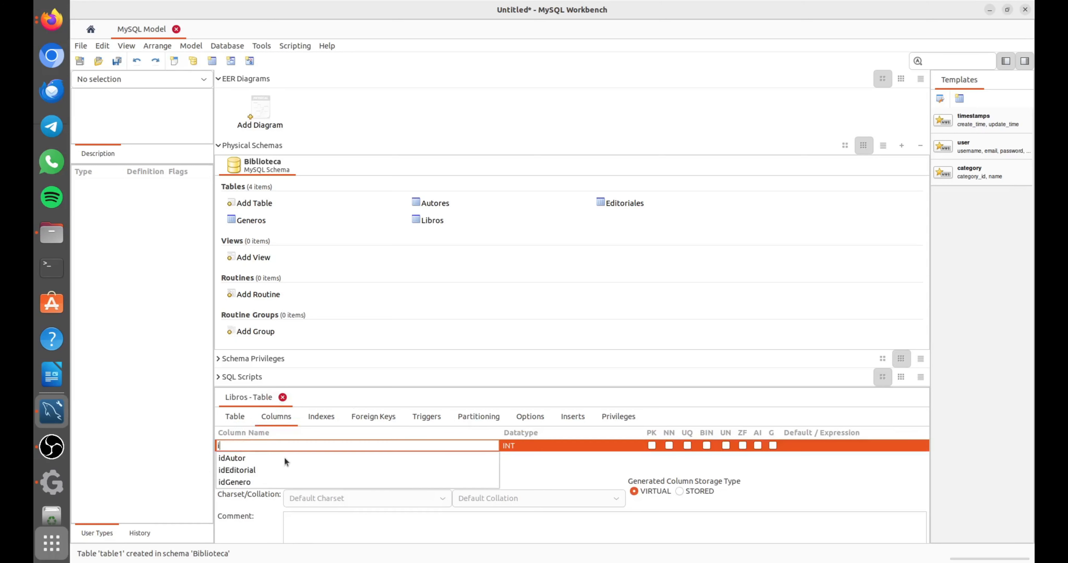
{"action": "type", "text": "ISBN"}
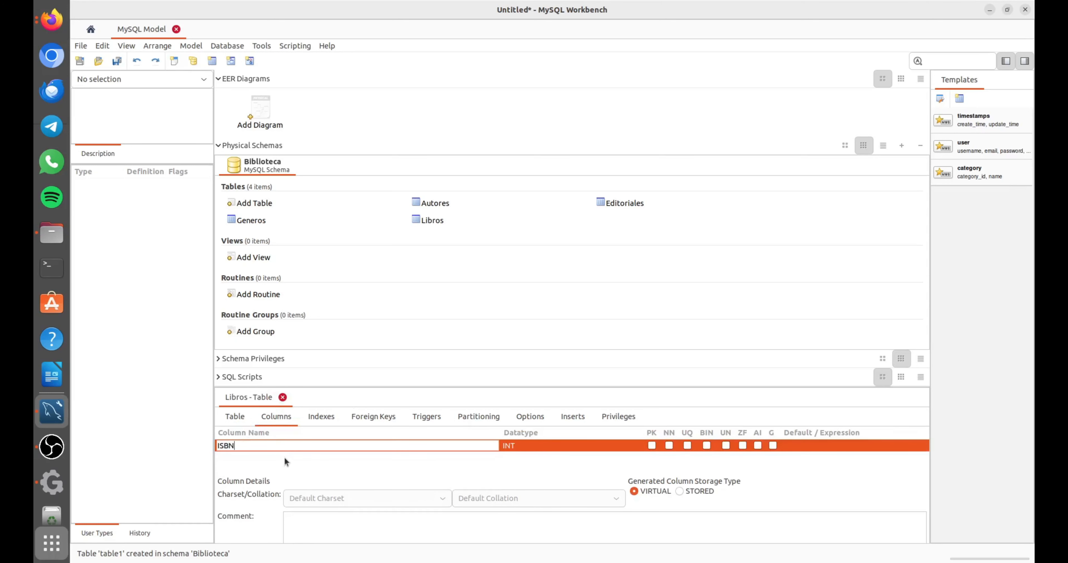
{"action": "left_click", "coordinate": [651, 445]}
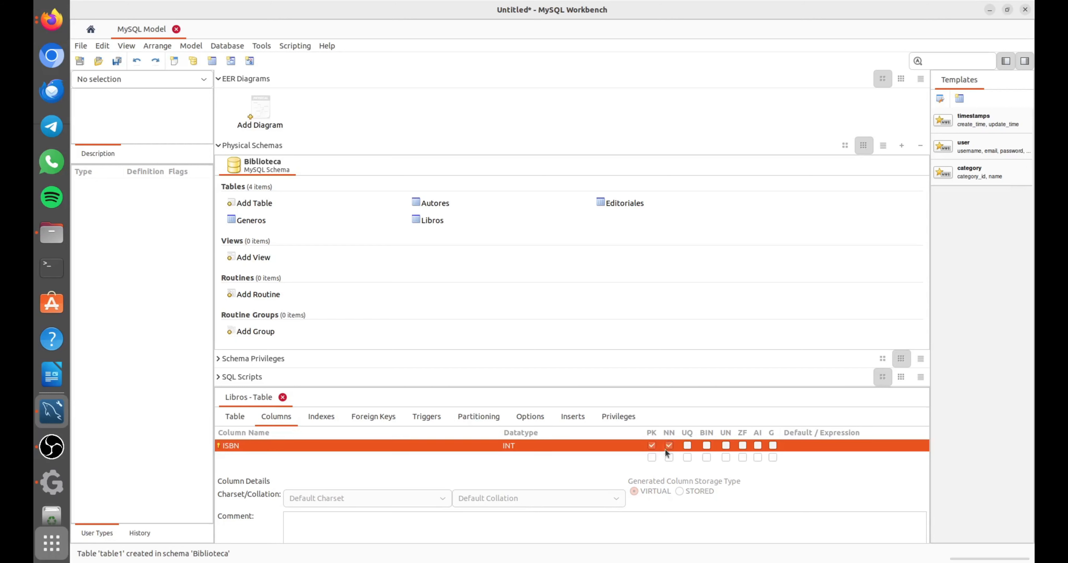
{"action": "left_click", "coordinate": [669, 445]}
Add a not-null VARCHAR(50) column named Titulo to the Libros table.
{"action": "left_click", "coordinate": [279, 458]}
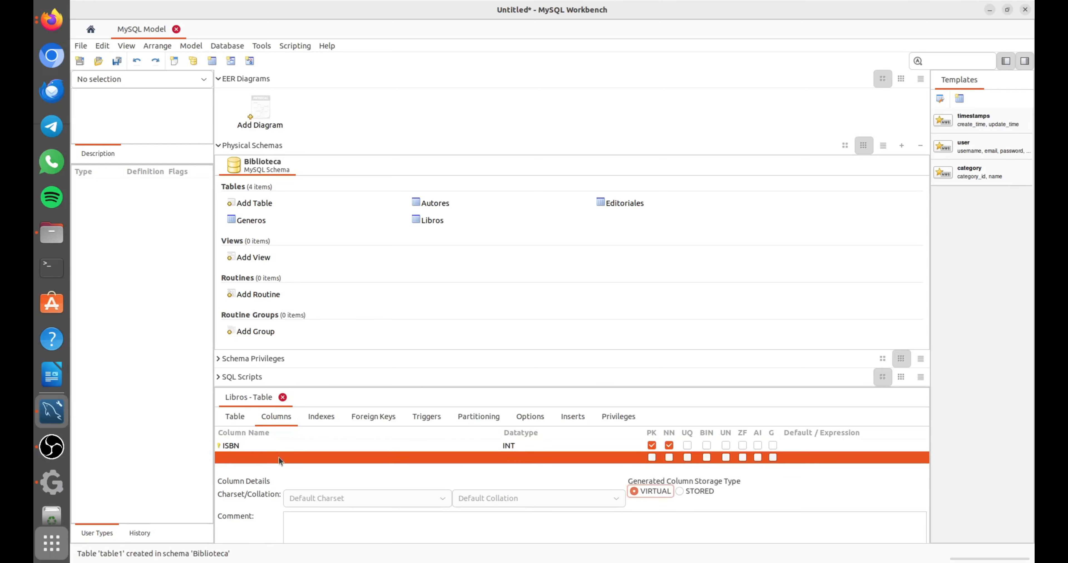
{"action": "left_click", "coordinate": [275, 457]}
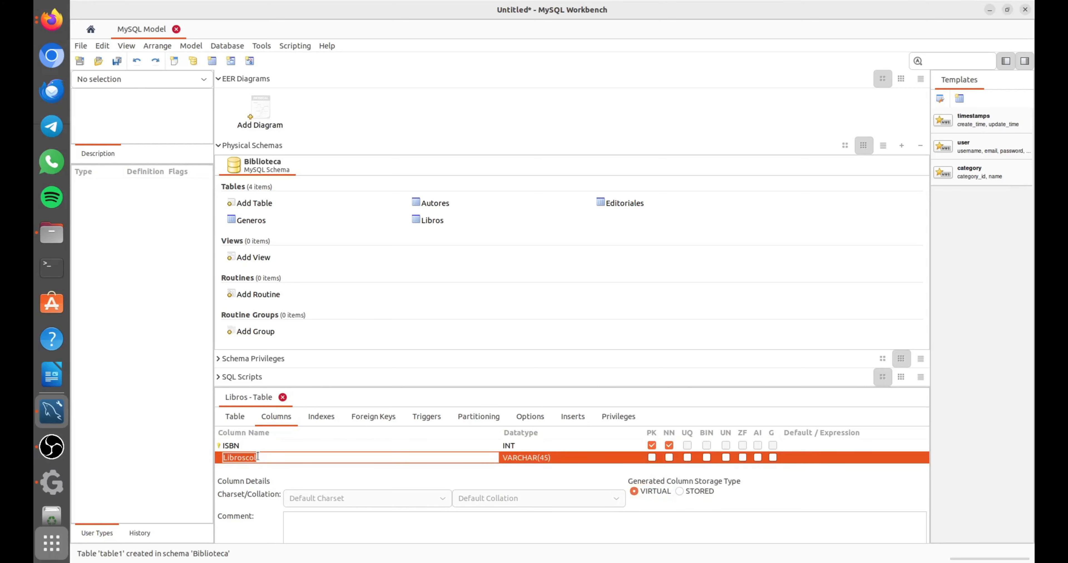
{"action": "type", "text": "Titulo"}
{"action": "left_click", "coordinate": [543, 454]}
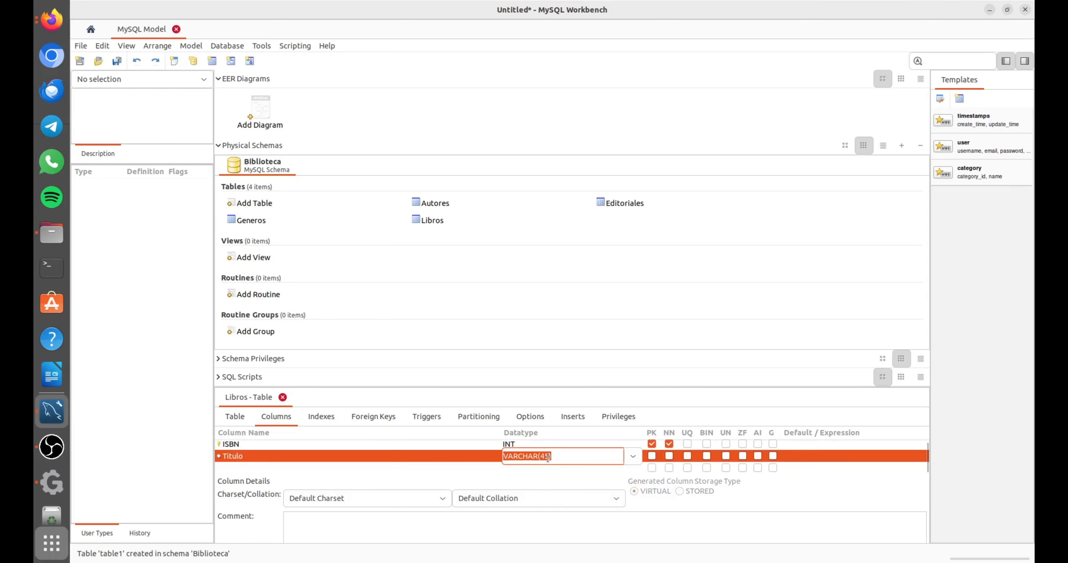
{"action": "key", "text": "BackSpace"}
{"action": "key", "text": "BackSpace"}
{"action": "type", "text": "50"}
{"action": "left_click", "coordinate": [668, 457]}
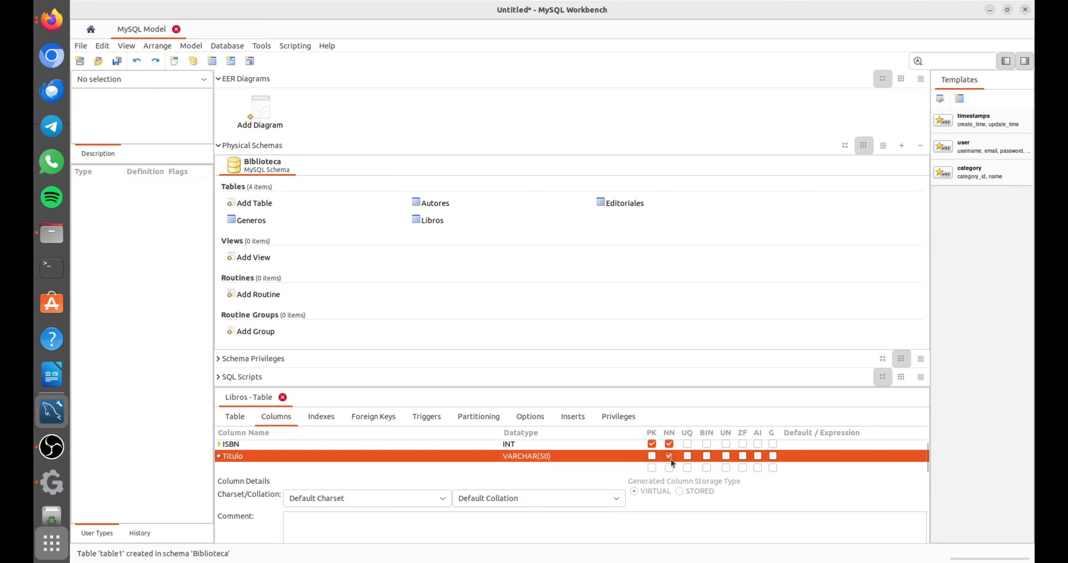
Add a column named Sinopsis below Titulo in the Libros table.
{"action": "left_click", "coordinate": [252, 470]}
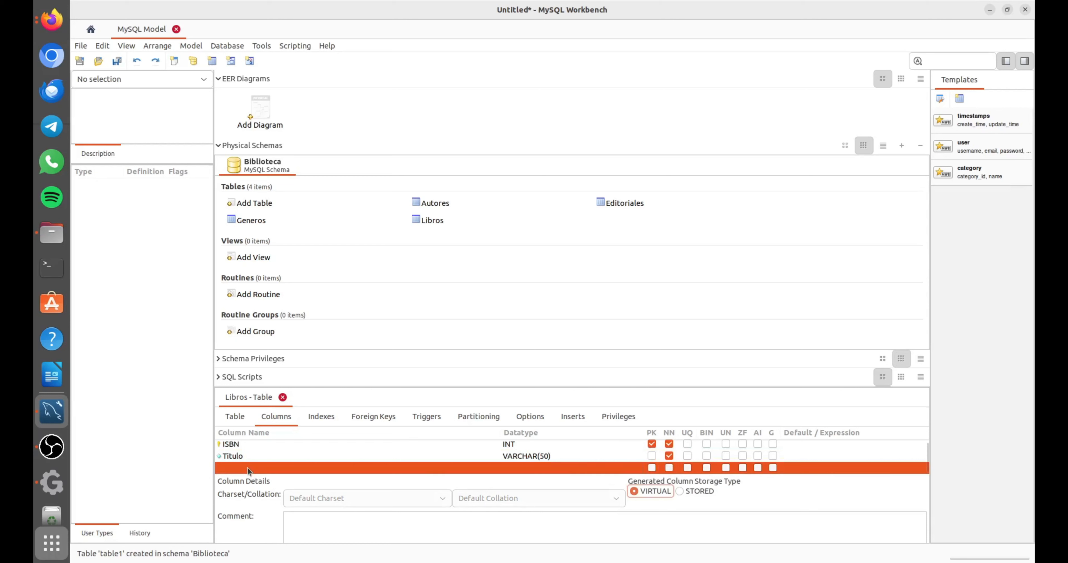
{"action": "left_click", "coordinate": [247, 466]}
{"action": "left_click", "coordinate": [247, 467]}
{"action": "double_click", "coordinate": [247, 467]}
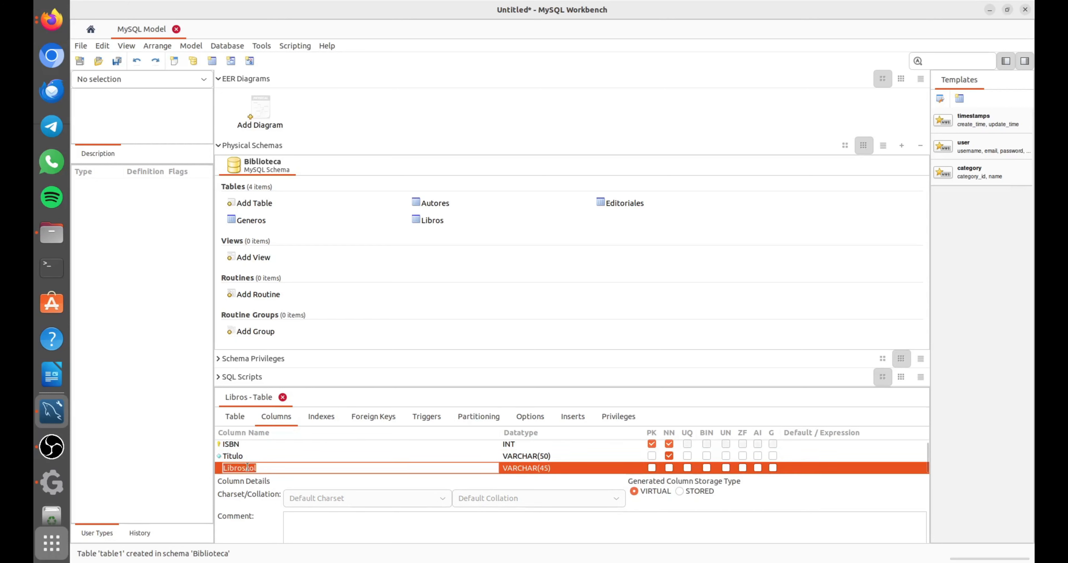
{"action": "type", "text": "Sinpsis"}
{"action": "key", "text": "BackSpace"}
{"action": "key", "text": "BackSpace"}
{"action": "key", "text": "BackSpace"}
{"action": "key", "text": "BackSpace"}
{"action": "type", "text": "opsis"}
Set the Sinopsis column's datatype to VARCHAR(1000), leaving it nullable.
{"action": "left_click", "coordinate": [547, 467]}
{"action": "double_click", "coordinate": [540, 457]}
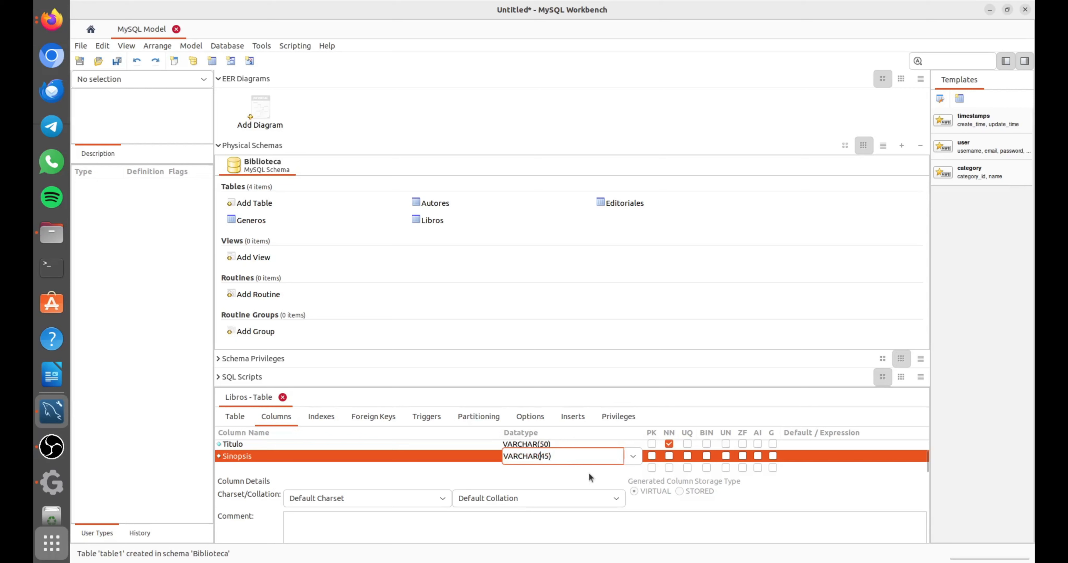
{"action": "type", "text": "10"}
{"action": "key", "text": "Delete"}
{"action": "key", "text": "Delete"}
{"action": "type", "text": "0"}
{"action": "left_click", "coordinate": [671, 456]}
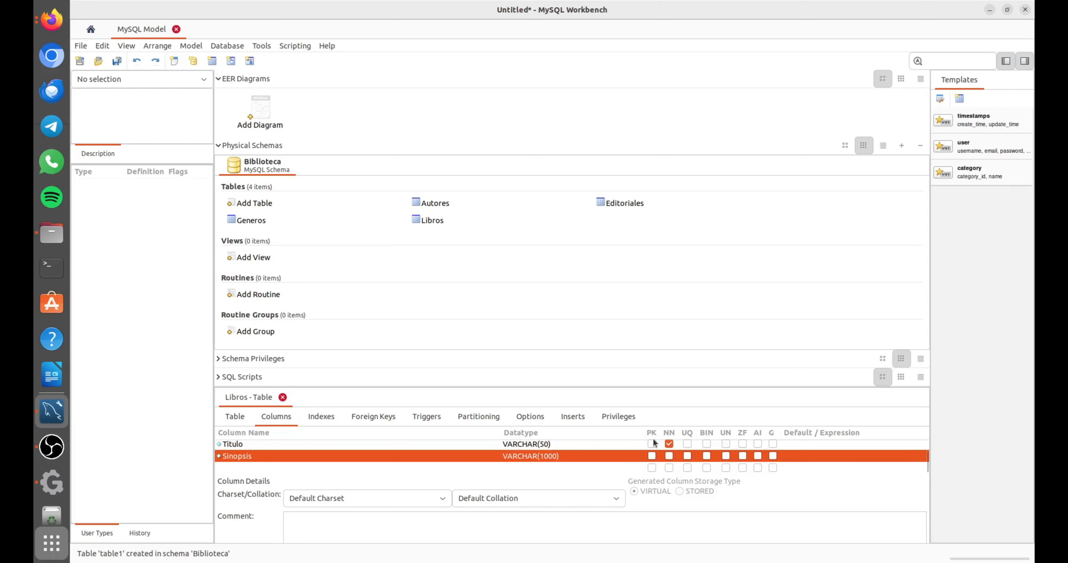
Add a nullable column named FechaPublicacion with the DATE datatype to the Libros table.
{"action": "double_click", "coordinate": [236, 468]}
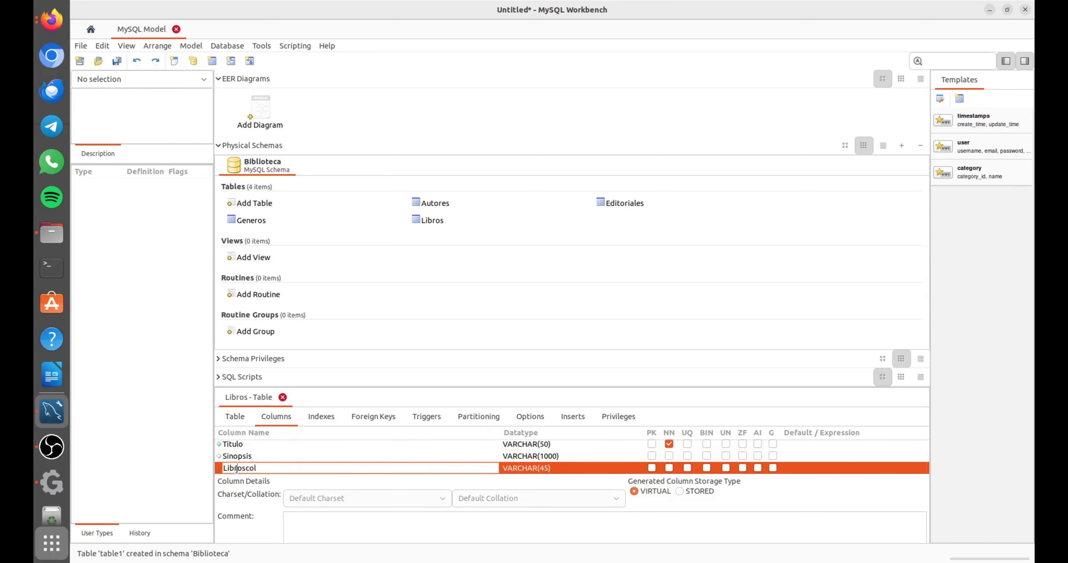
{"action": "type", "text": "Fecha"}
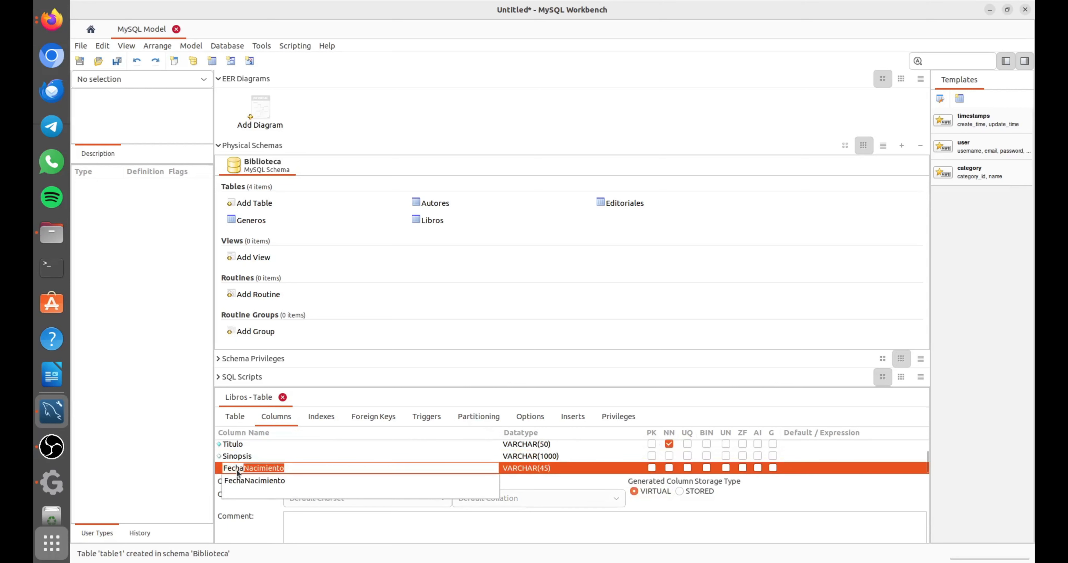
{"action": "type", "text": "Publi"}
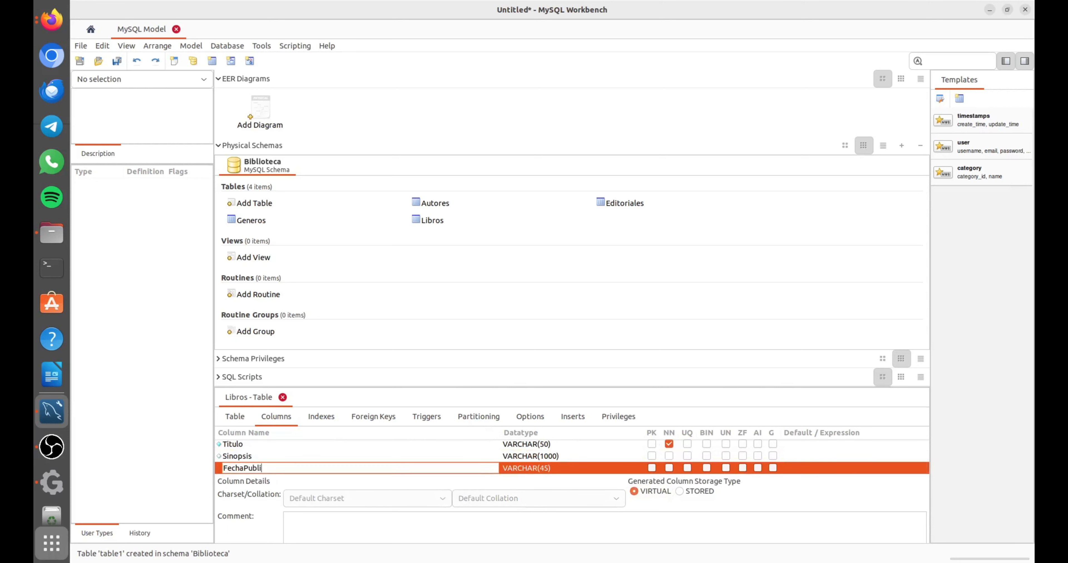
{"action": "type", "text": "cacion"}
{"action": "left_click", "coordinate": [577, 468]}
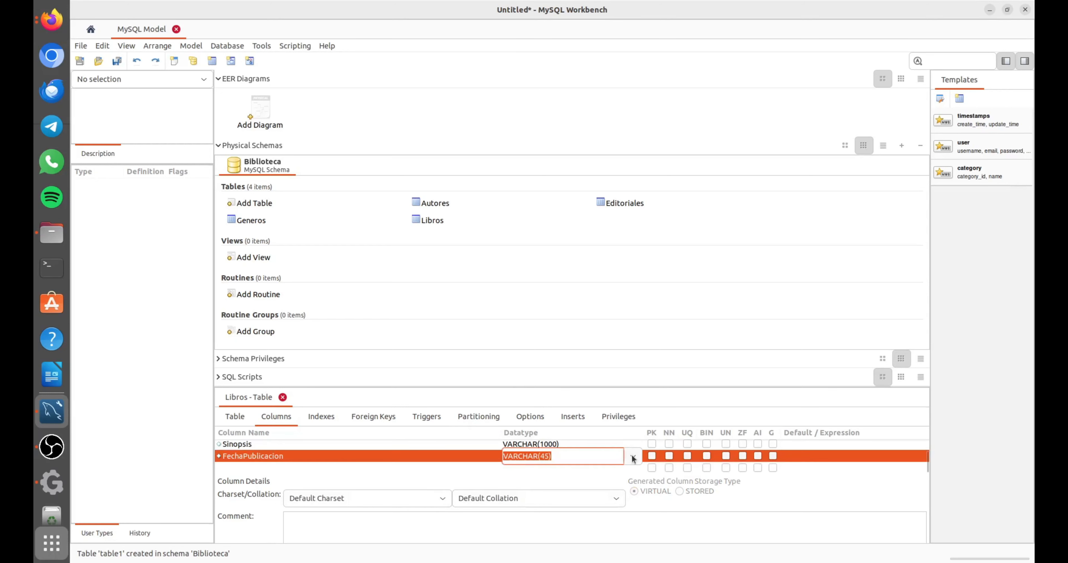
{"action": "left_click", "coordinate": [632, 458]}
{"action": "left_click", "coordinate": [531, 217]}
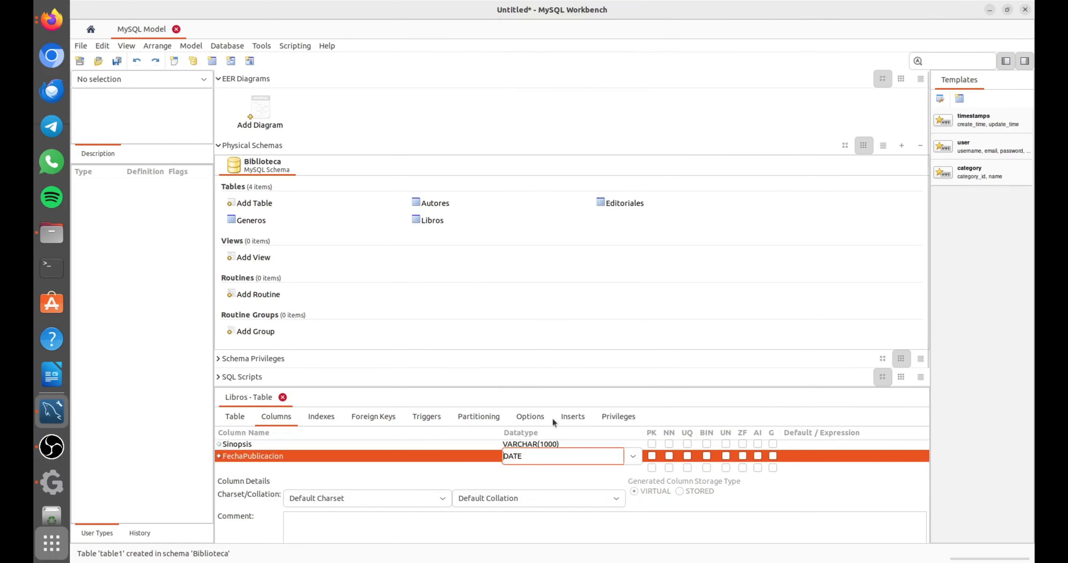
{"action": "left_click", "coordinate": [669, 456]}
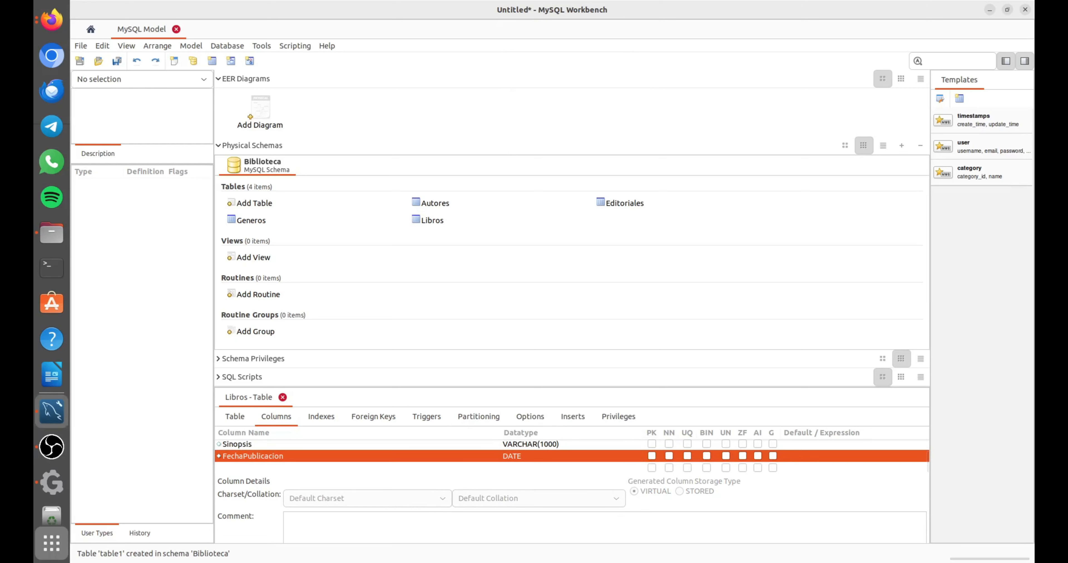
Add a not-null INT column named idAutor to the Libros table.
{"action": "left_click", "coordinate": [250, 468]}
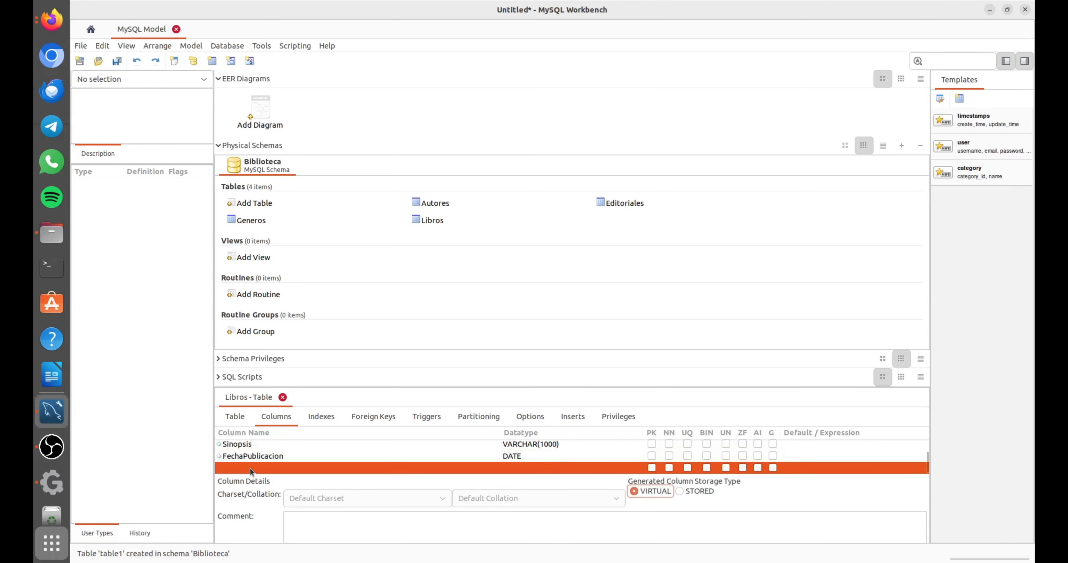
{"action": "left_click", "coordinate": [249, 467]}
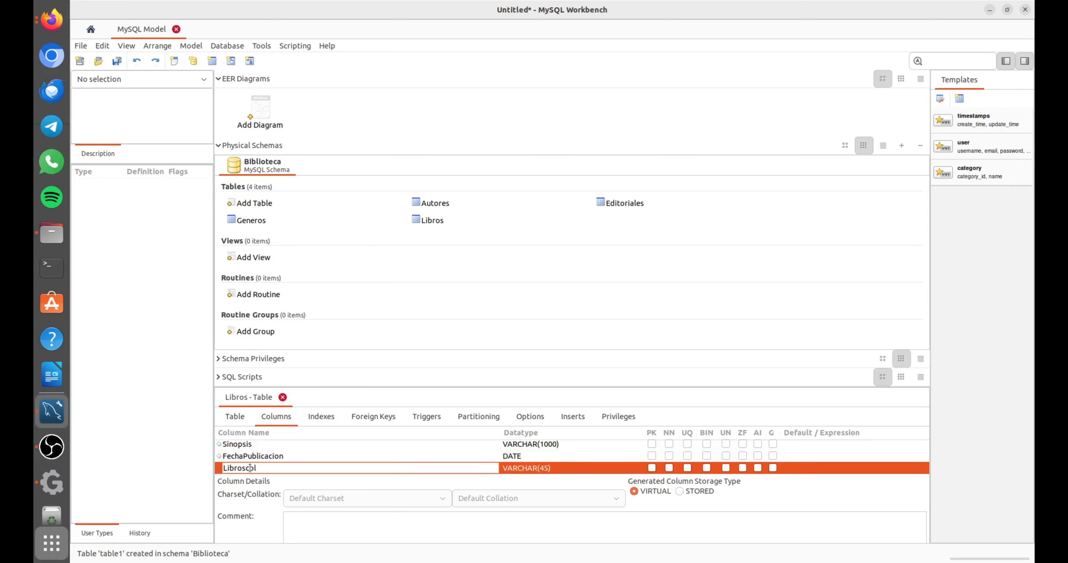
{"action": "double_click", "coordinate": [250, 468]}
{"action": "type", "text": "IDA"}
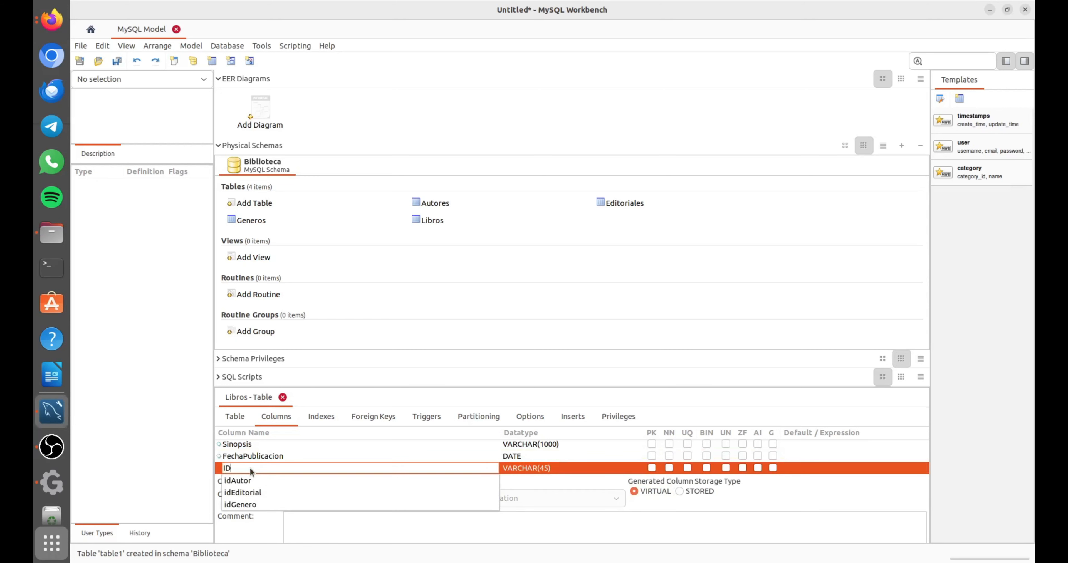
{"action": "left_click", "coordinate": [253, 479]}
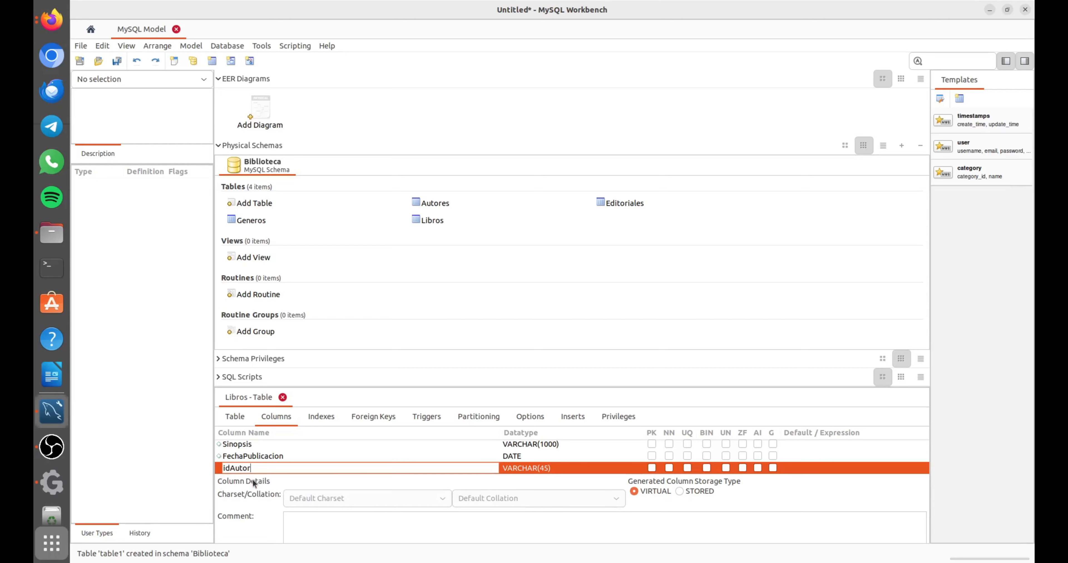
{"action": "left_click", "coordinate": [567, 467]}
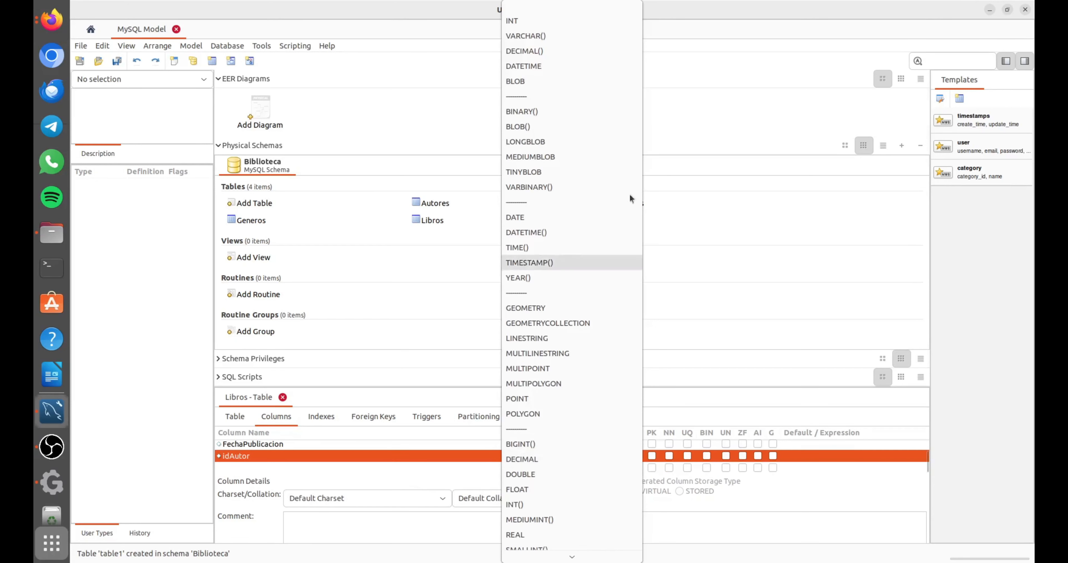
{"action": "left_click", "coordinate": [585, 19]}
{"action": "left_click", "coordinate": [526, 469]}
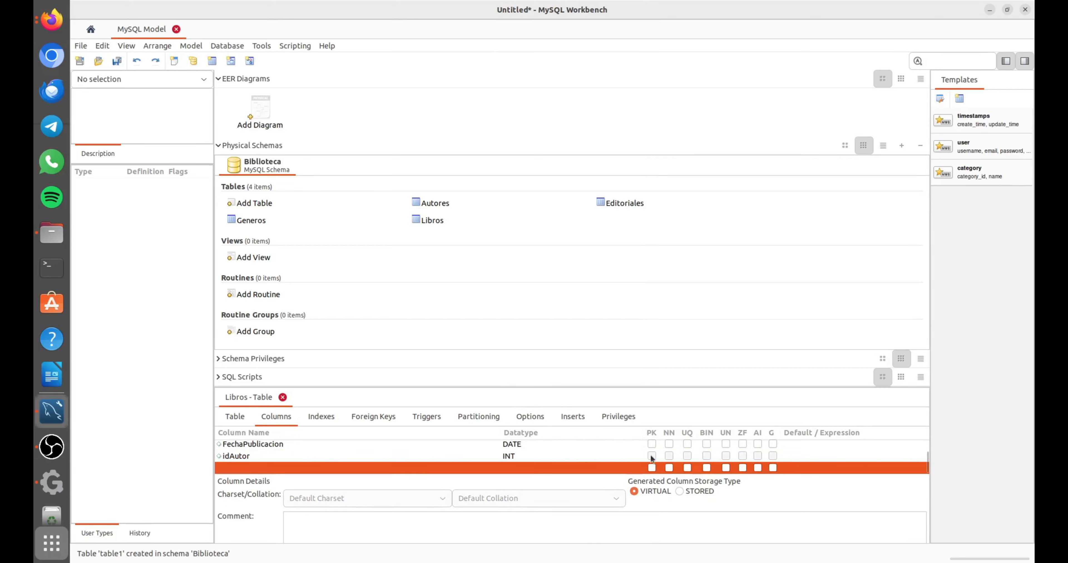
{"action": "left_click", "coordinate": [669, 454]}
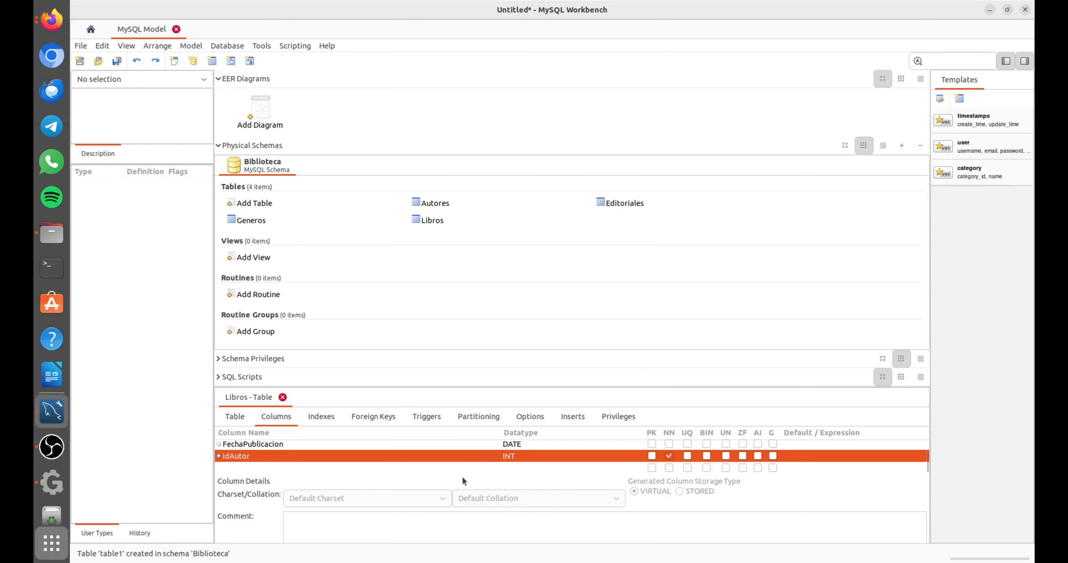
Add a not-null INT column named idEditorial to the Libros table.
{"action": "left_click", "coordinate": [239, 466]}
{"action": "double_click", "coordinate": [238, 467]}
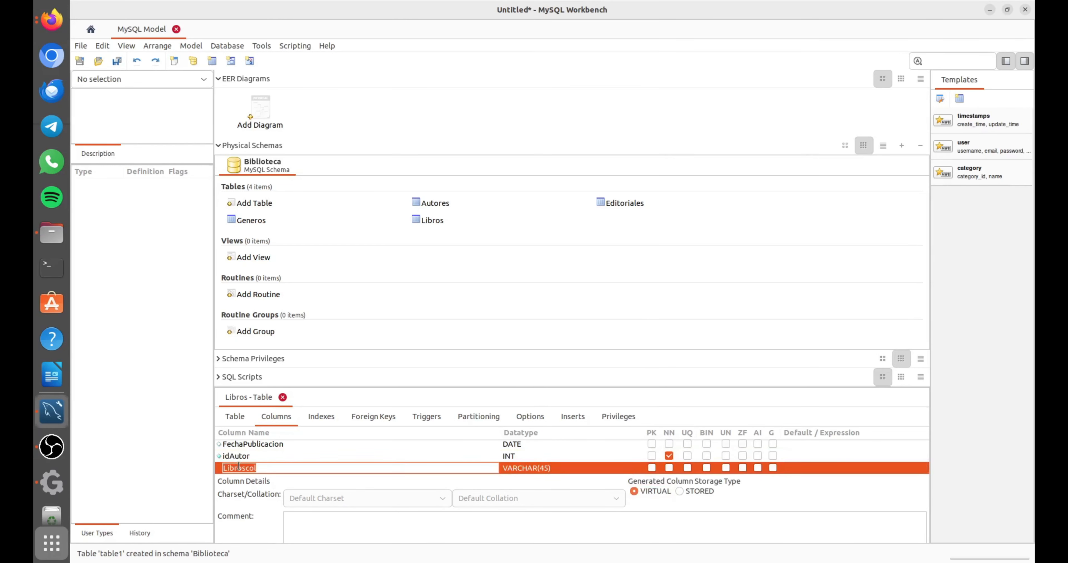
{"action": "type", "text": "idEditorial"}
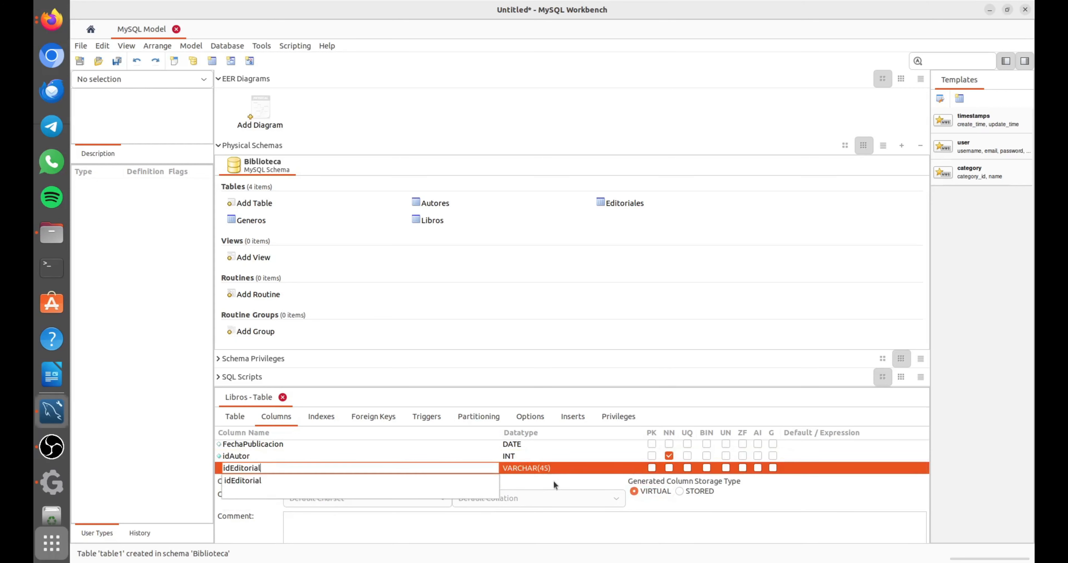
{"action": "left_click", "coordinate": [568, 468]}
{"action": "left_click", "coordinate": [568, 468]}
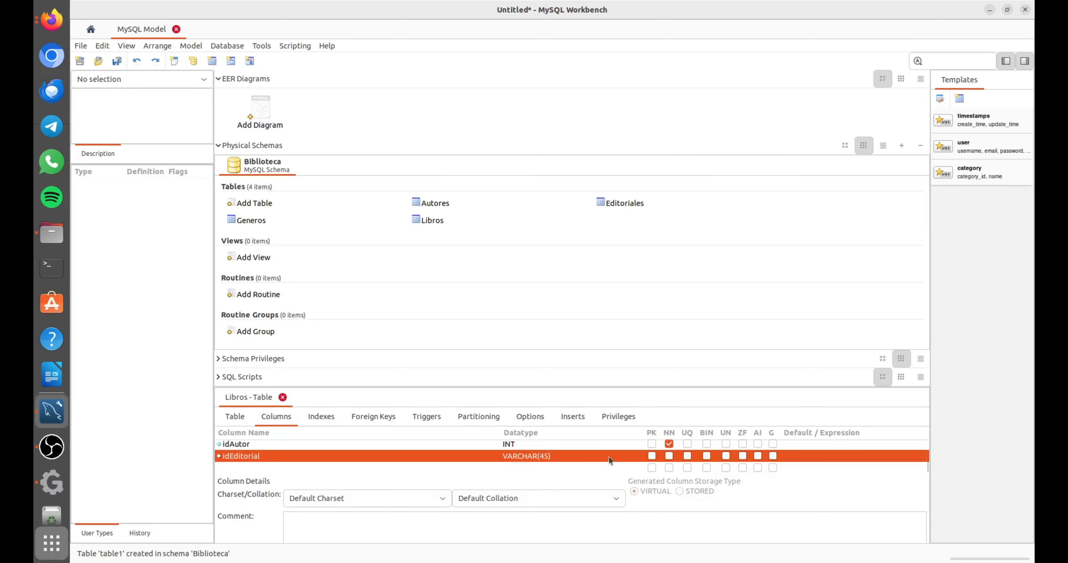
{"action": "left_click", "coordinate": [641, 446]}
{"action": "left_click", "coordinate": [635, 455]}
{"action": "left_click", "coordinate": [635, 455]}
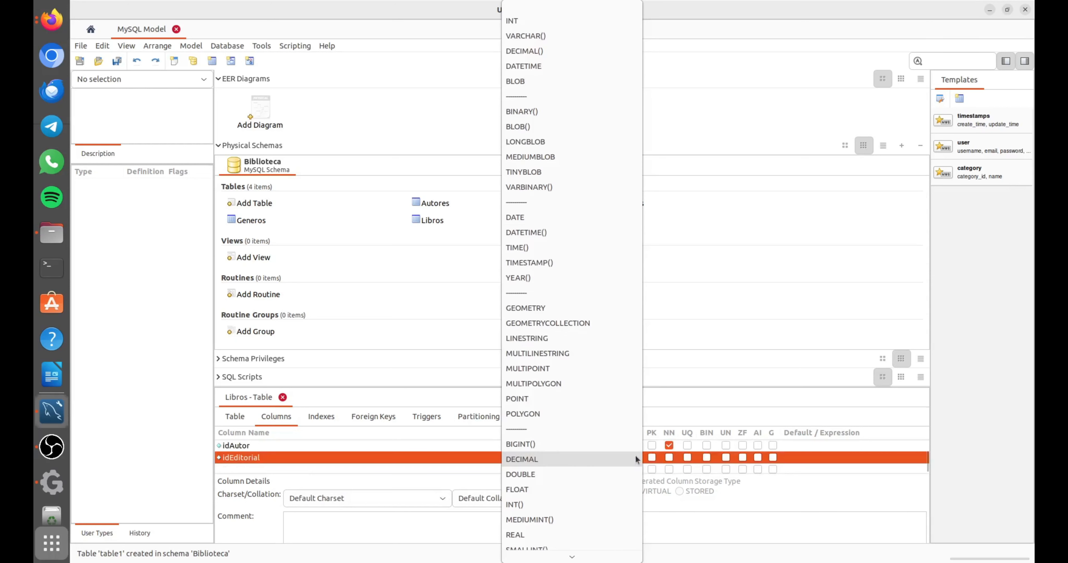
{"action": "left_click", "coordinate": [568, 23]}
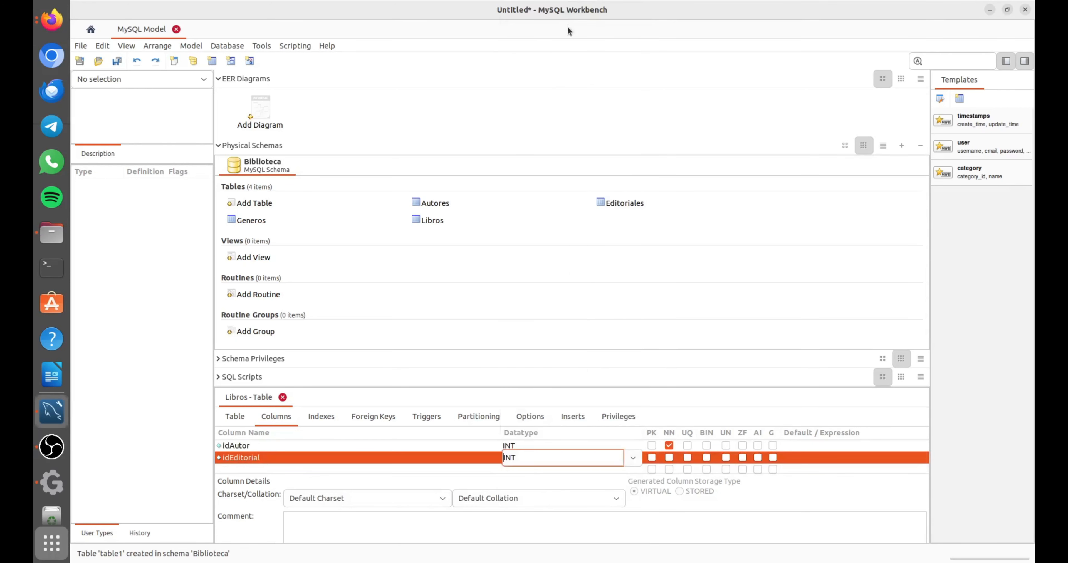
{"action": "left_click", "coordinate": [668, 457]}
Add a not-null INT column named idGenero to the Libros table.
{"action": "left_click", "coordinate": [275, 469]}
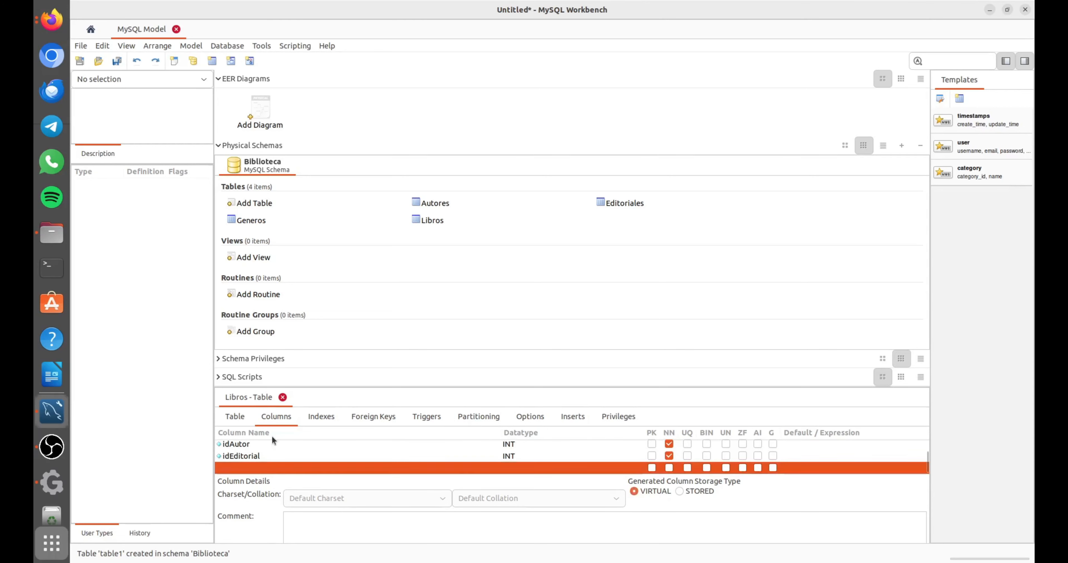
{"action": "left_click", "coordinate": [226, 468]}
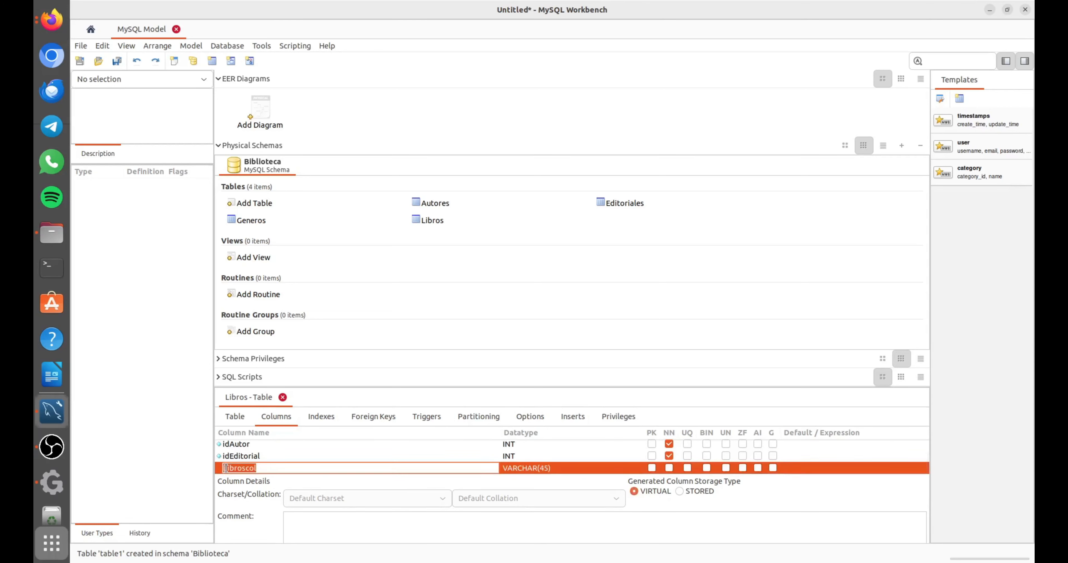
{"action": "type", "text": "id"}
{"action": "left_click", "coordinate": [276, 503]}
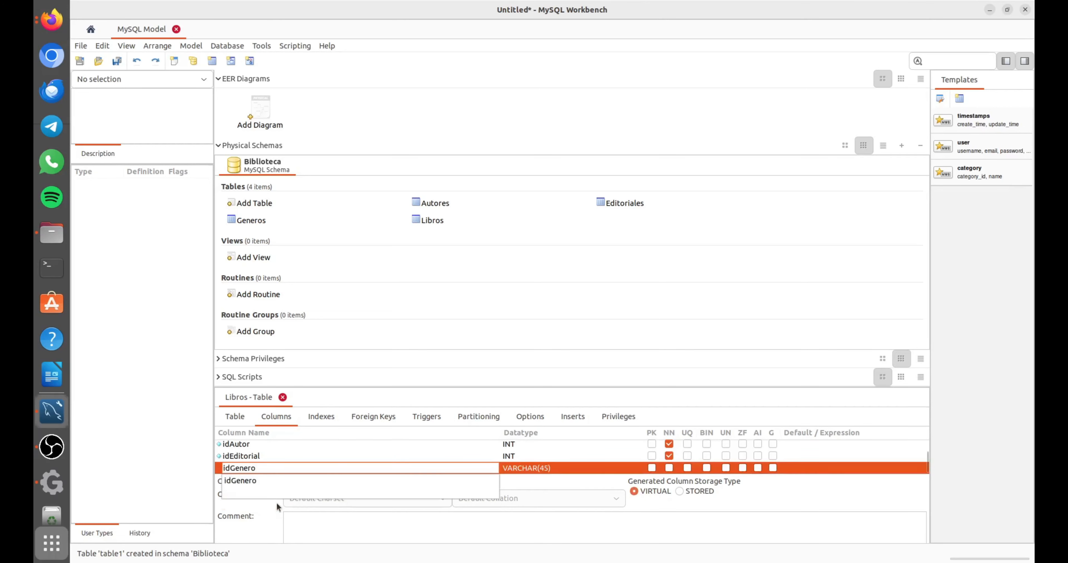
{"action": "left_click", "coordinate": [602, 467]}
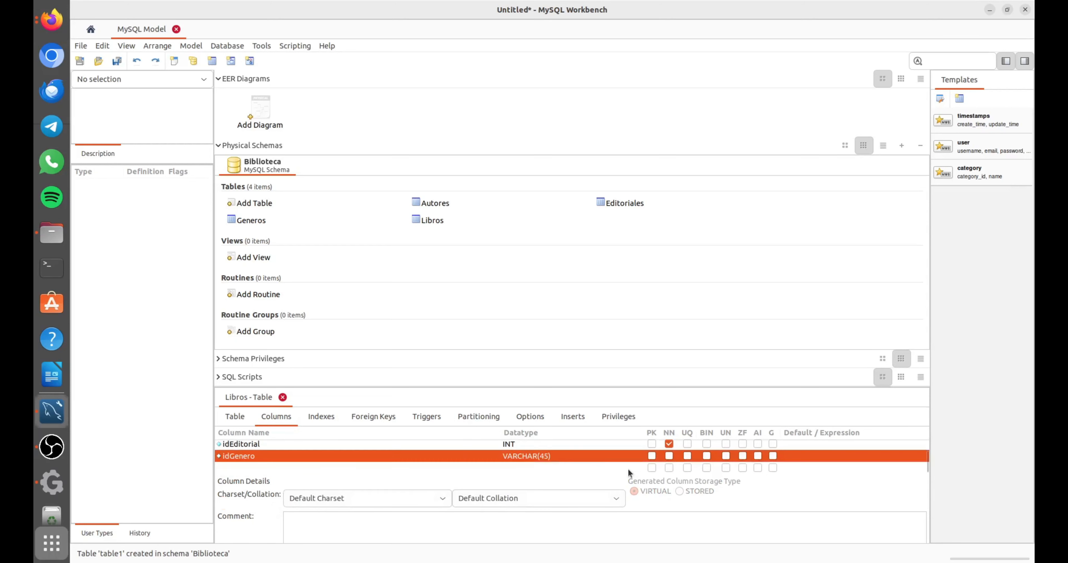
{"action": "left_click", "coordinate": [599, 454]}
{"action": "left_click", "coordinate": [631, 455]}
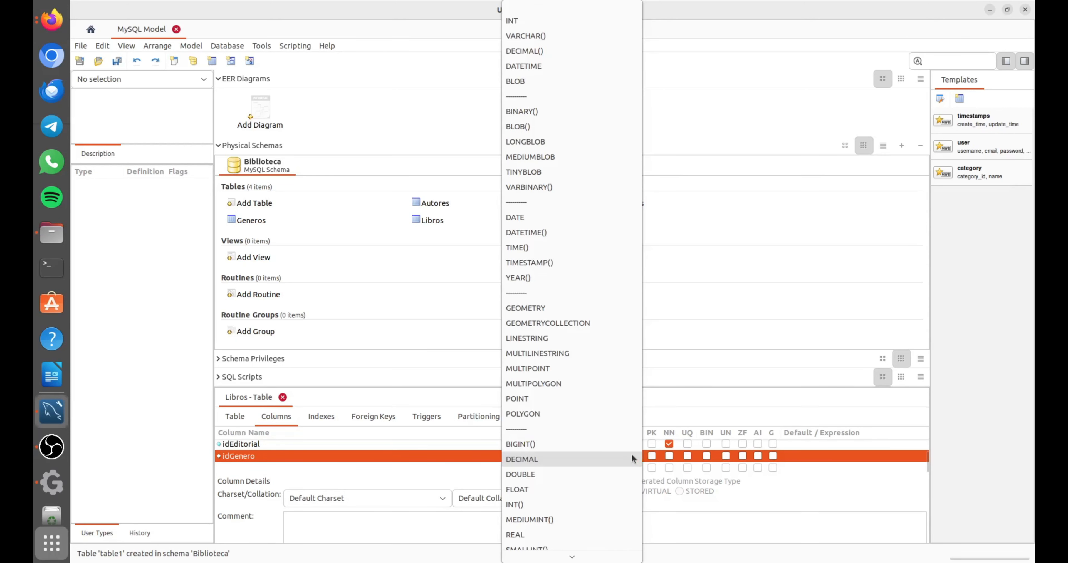
{"action": "left_click", "coordinate": [572, 21]}
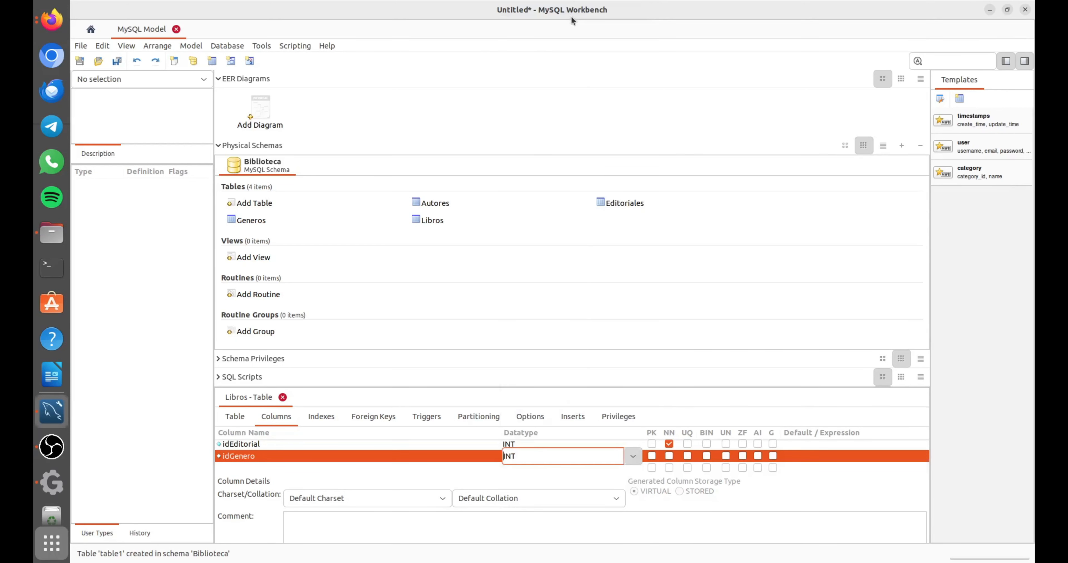
{"action": "left_click", "coordinate": [668, 455]}
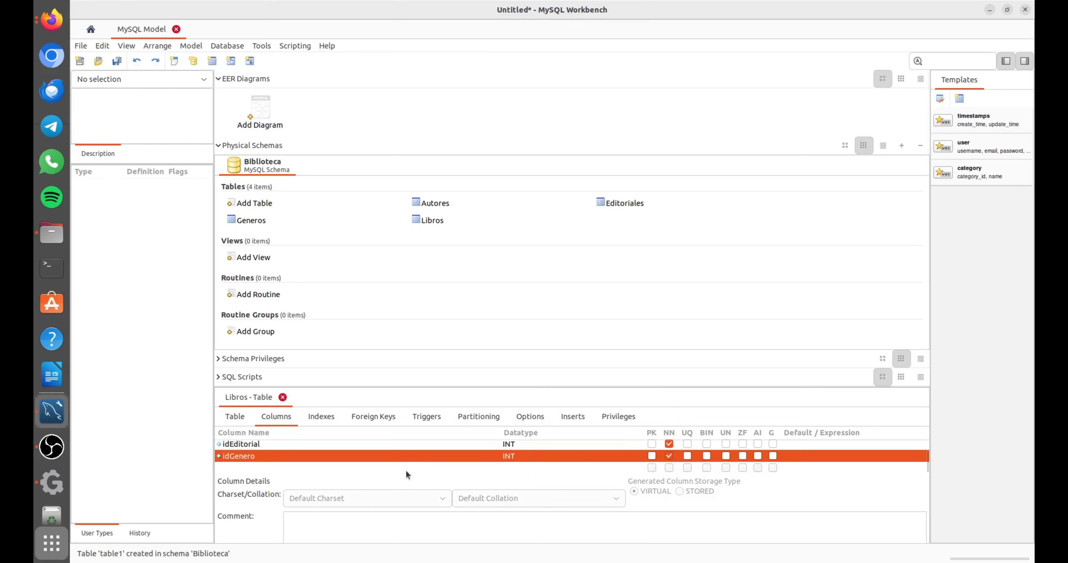
Review the column list of the Libros table and open its foreign key definitions.
{"action": "scroll", "coordinate": [362, 458], "scroll_direction": "up", "scroll_amount": 2}
{"action": "scroll", "coordinate": [298, 466], "scroll_direction": "up", "scroll_amount": 2}
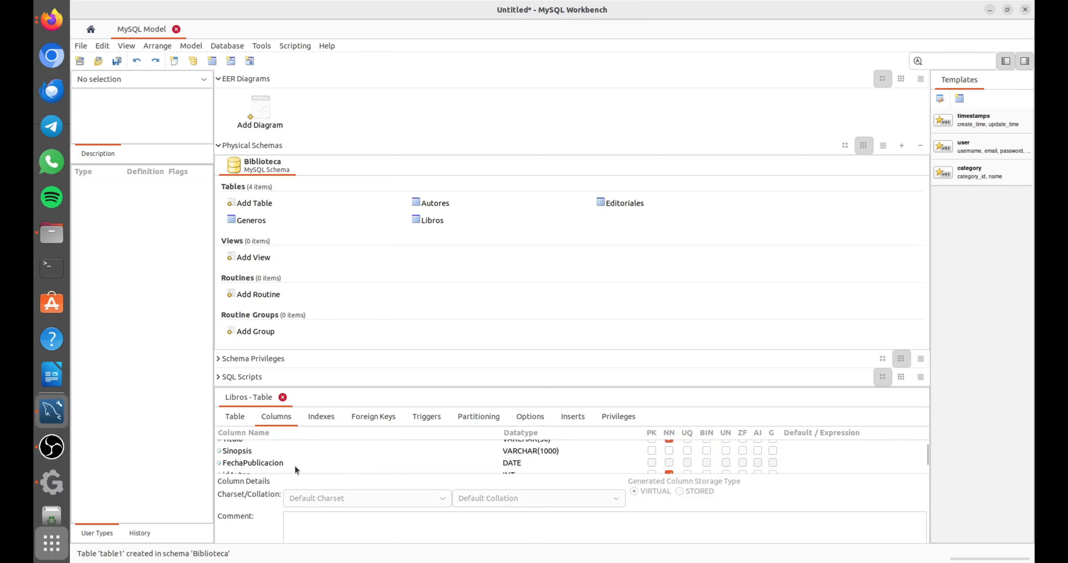
{"action": "scroll", "coordinate": [294, 465], "scroll_direction": "down", "scroll_amount": 4}
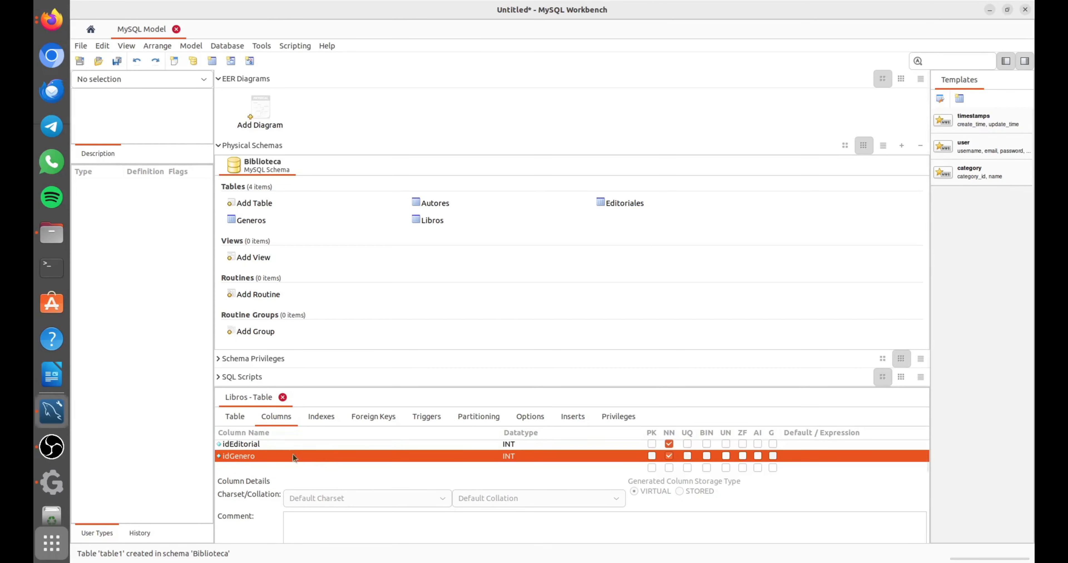
{"action": "left_click", "coordinate": [387, 418]}
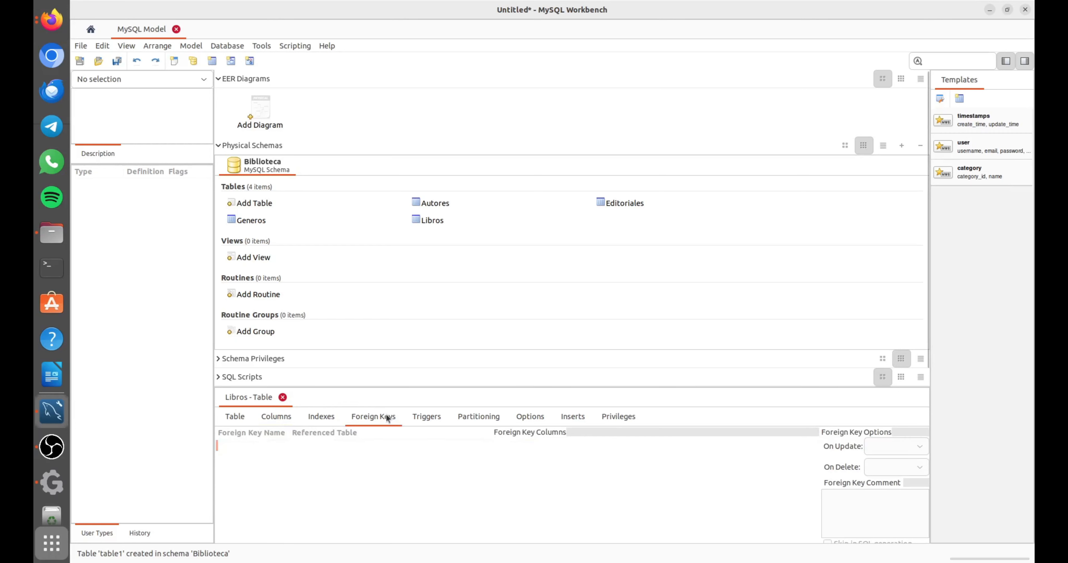
Add a foreign key named fk_Autor to the Libros table, linking its idAutor column to idAutor in Autores.
{"action": "left_click", "coordinate": [242, 447]}
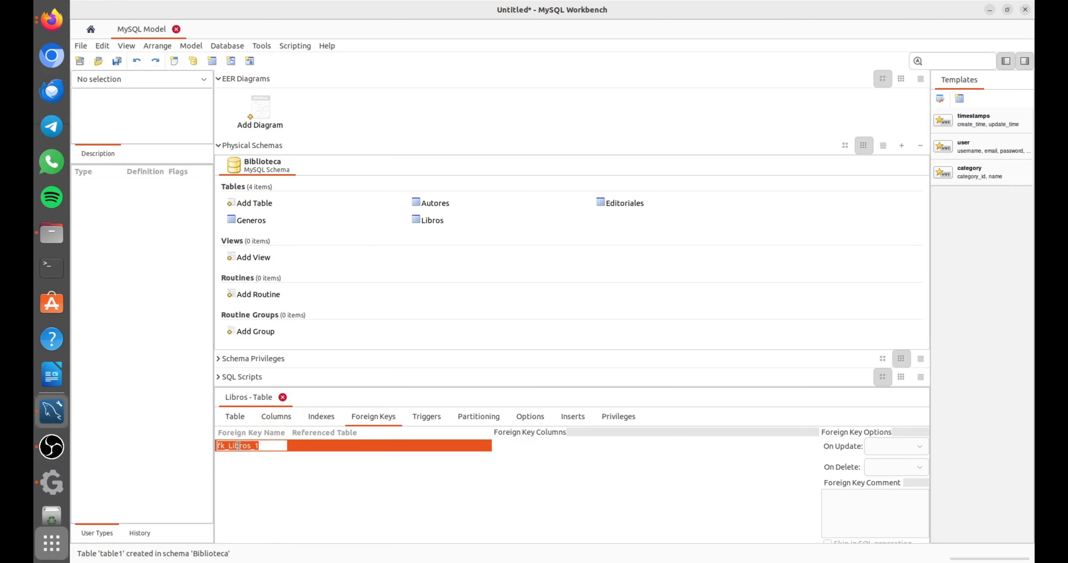
{"action": "type", "text": "fk_Libro"}
{"action": "key", "text": "BackSpace"}
{"action": "key", "text": "BackSpace"}
{"action": "key", "text": "BackSpace"}
{"action": "key", "text": "BackSpace"}
{"action": "key", "text": "BackSpace"}
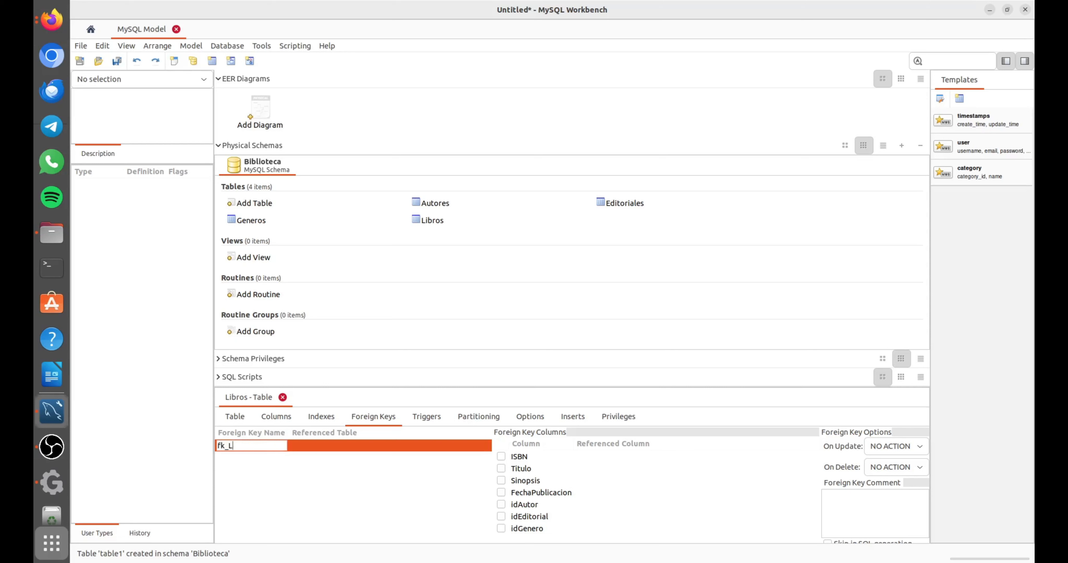
{"action": "type", "text": "Autor"}
{"action": "key", "text": "Return"}
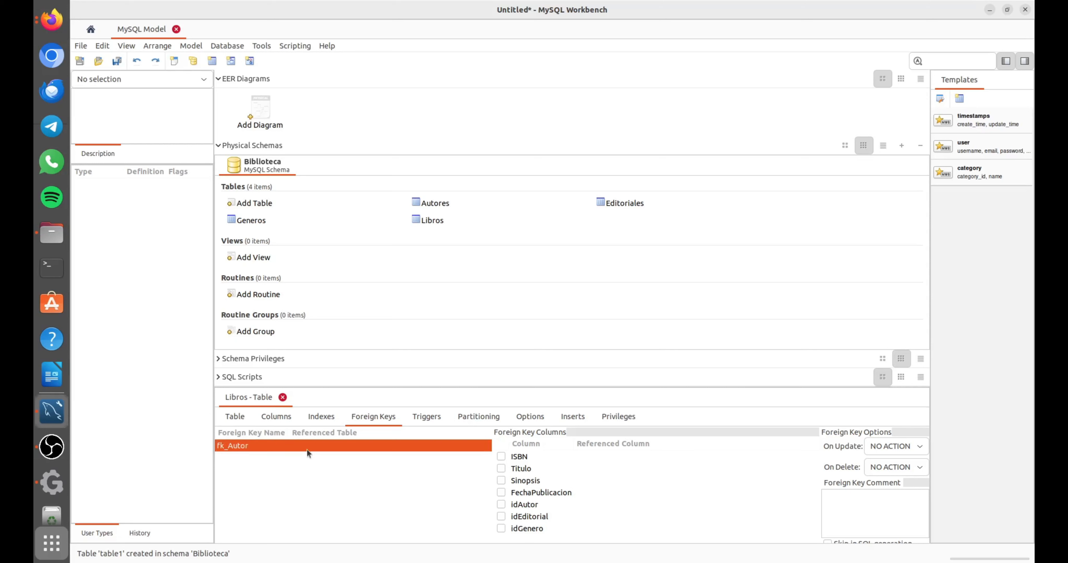
{"action": "left_click", "coordinate": [311, 446]}
{"action": "left_click", "coordinate": [367, 452]}
{"action": "left_click", "coordinate": [501, 505]}
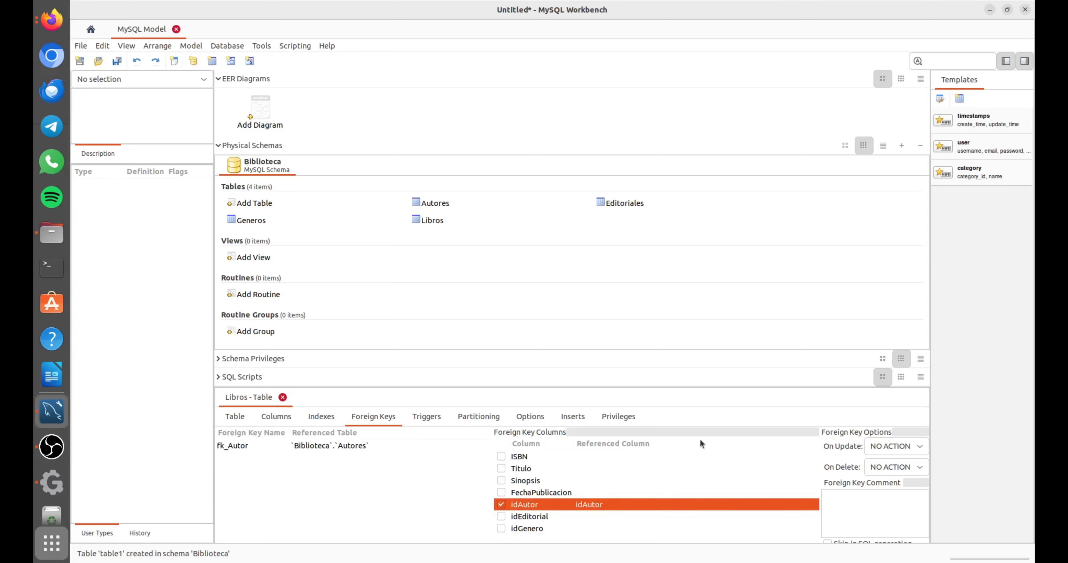
Add a foreign key named fk_Genero to the Libros table, linking its idGenero column to idGenero in Generos.
{"action": "left_click", "coordinate": [229, 457]}
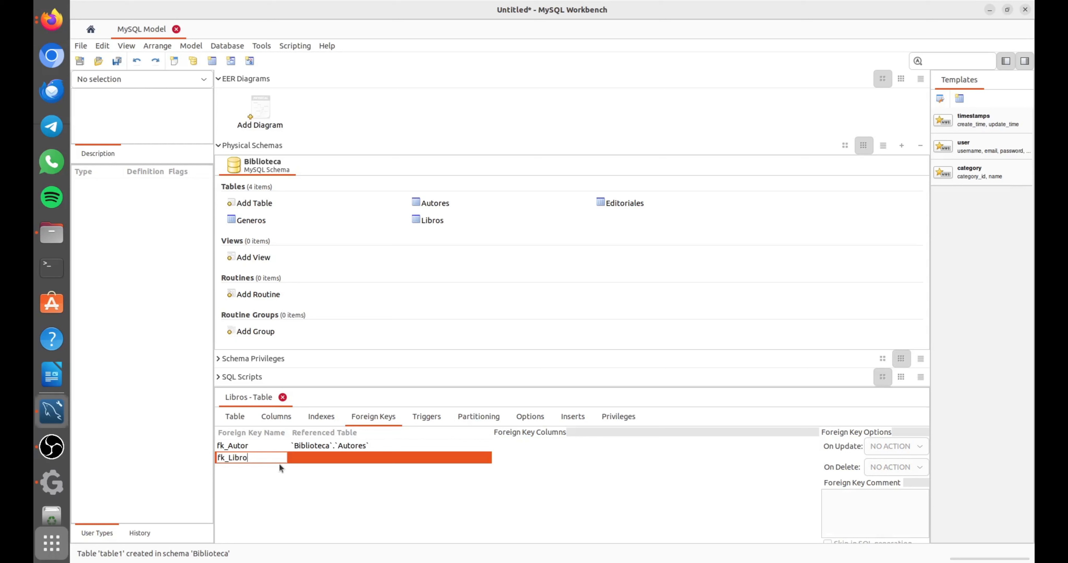
{"action": "key", "text": "BackSpace"}
{"action": "key", "text": "BackSpace"}
{"action": "key", "text": "BackSpace"}
{"action": "key", "text": "BackSpace"}
{"action": "key", "text": "BackSpace"}
{"action": "key", "text": "BackSpace"}
{"action": "key", "text": "BackSpace"}
{"action": "key", "text": "BackSpace"}
{"action": "type", "text": "Gen"}
{"action": "left_click", "coordinate": [300, 455]}
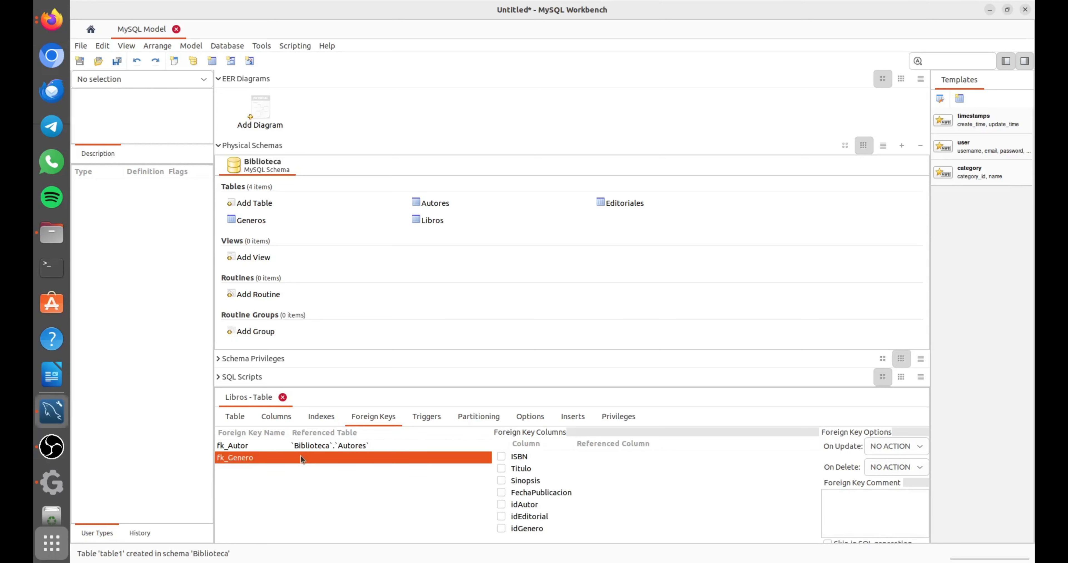
{"action": "left_click", "coordinate": [300, 455]}
{"action": "left_click", "coordinate": [301, 455]}
{"action": "left_click", "coordinate": [300, 455]}
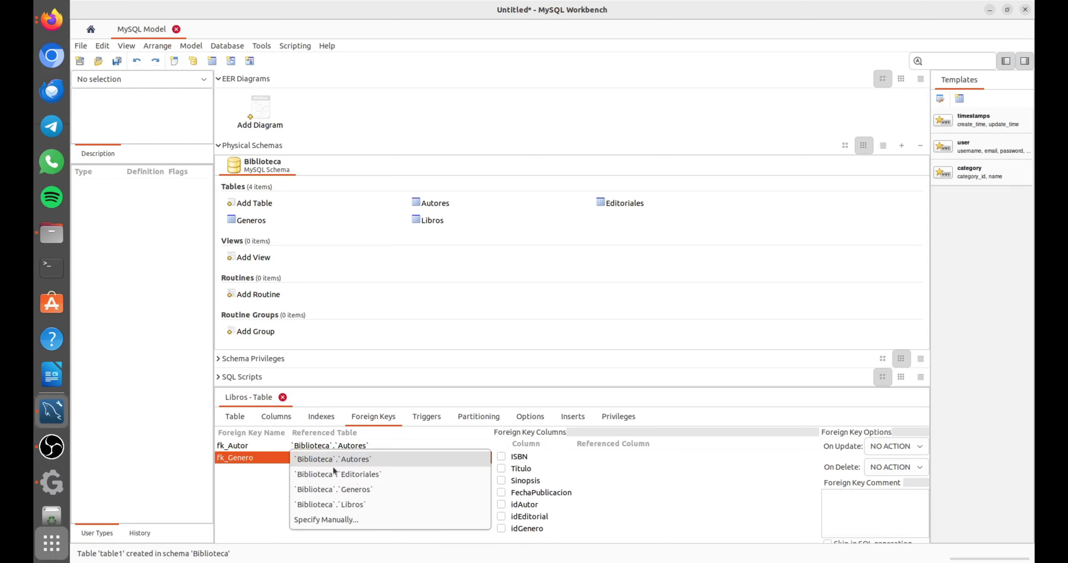
{"action": "left_click", "coordinate": [382, 492]}
{"action": "left_click", "coordinate": [500, 529]}
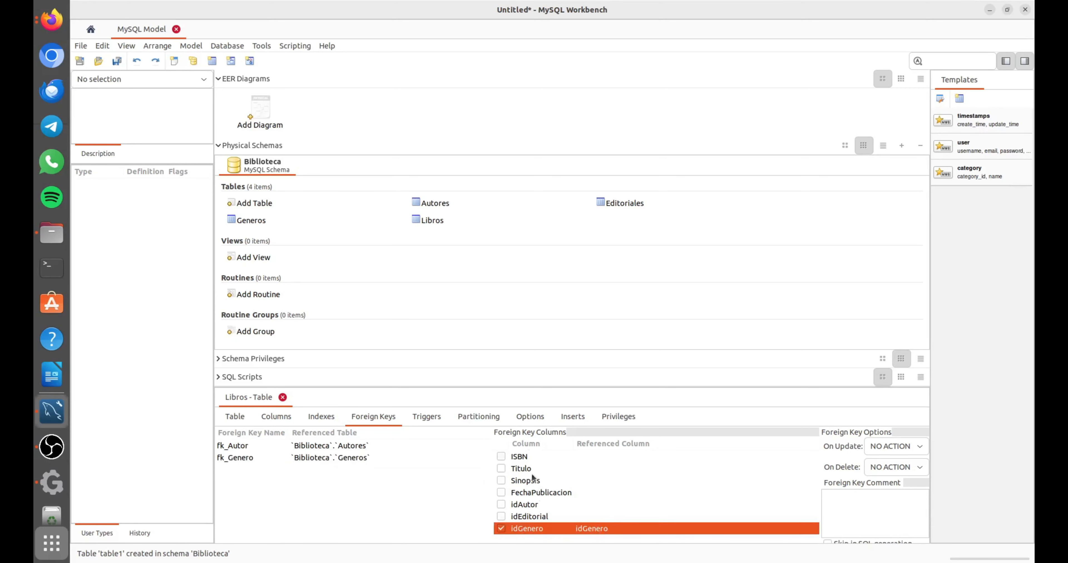
Add a foreign key named fk_Editoriales linking the Libros column idEditorial to idEditorial in Editoriales, and close the Libros table editor.
{"action": "left_click", "coordinate": [246, 468]}
{"action": "key", "text": "End"}
{"action": "key", "text": "BackSpace"}
{"action": "key", "text": "BackSpace"}
{"action": "key", "text": "BackSpace"}
{"action": "key", "text": "BackSpace"}
{"action": "key", "text": "BackSpace"}
{"action": "key", "text": "BackSpace"}
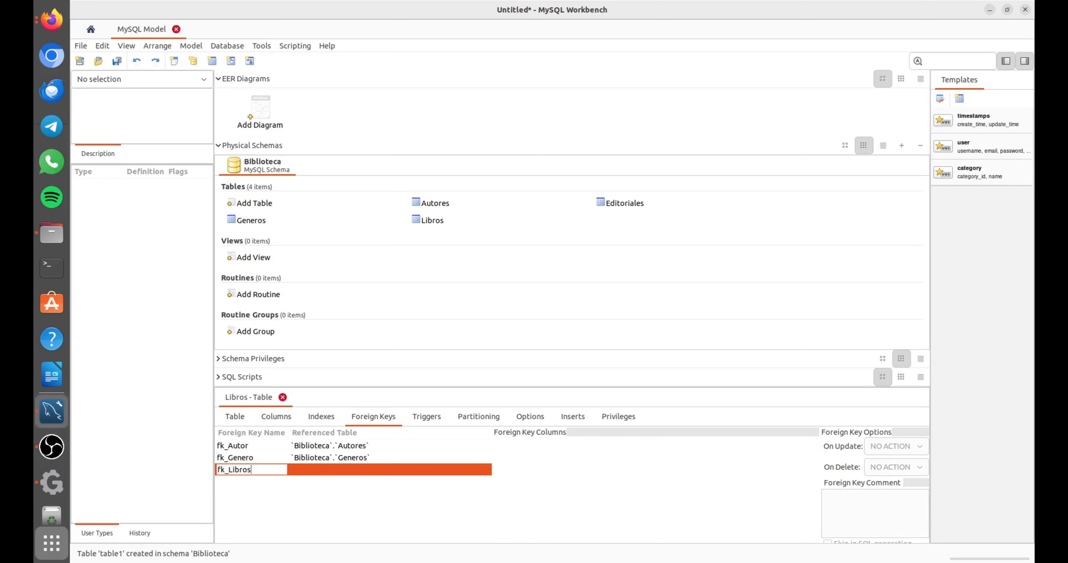
{"action": "key", "text": "BackSpace"}
{"action": "type", "text": "Editoriales"}
{"action": "key", "text": "Return"}
{"action": "left_click", "coordinate": [332, 470]}
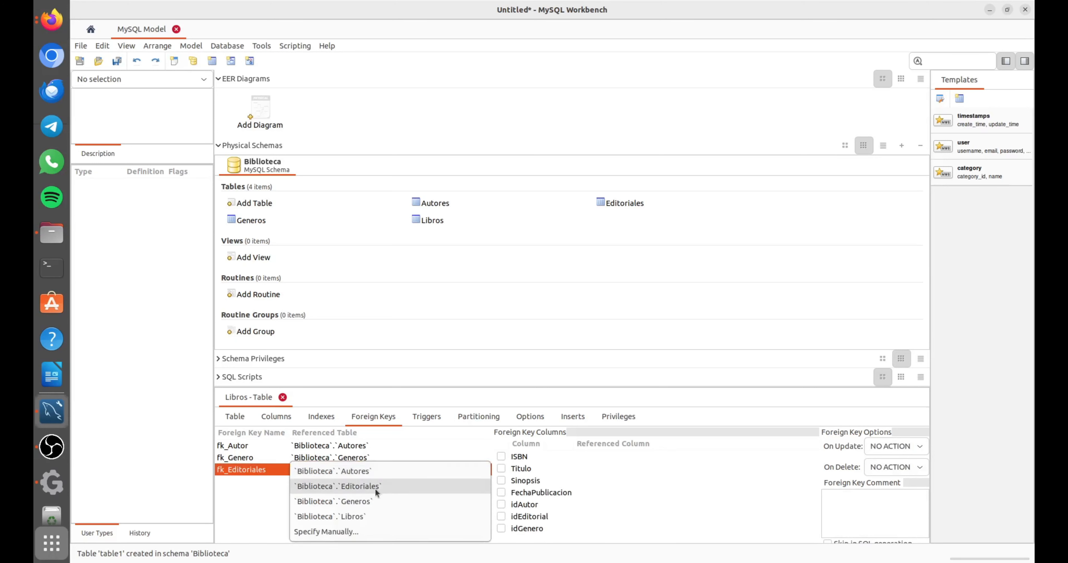
{"action": "left_click", "coordinate": [430, 488]}
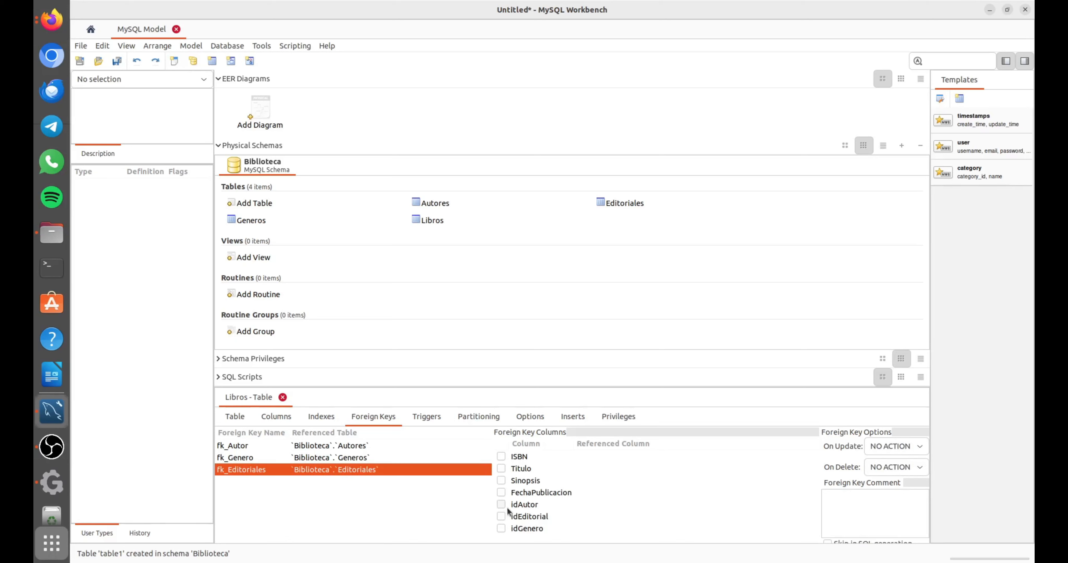
{"action": "left_click", "coordinate": [502, 517]}
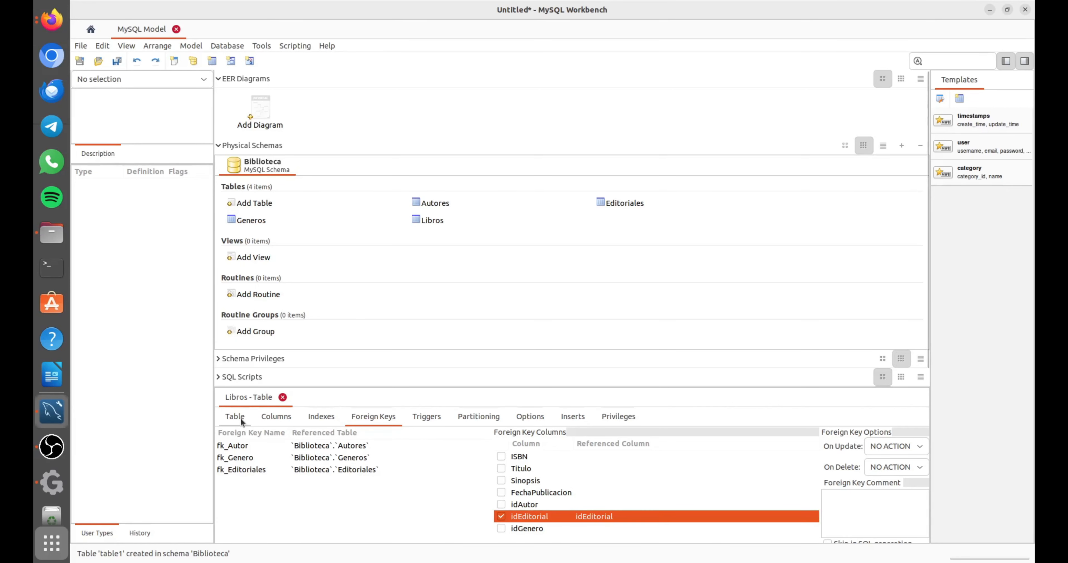
{"action": "left_click", "coordinate": [282, 397]}
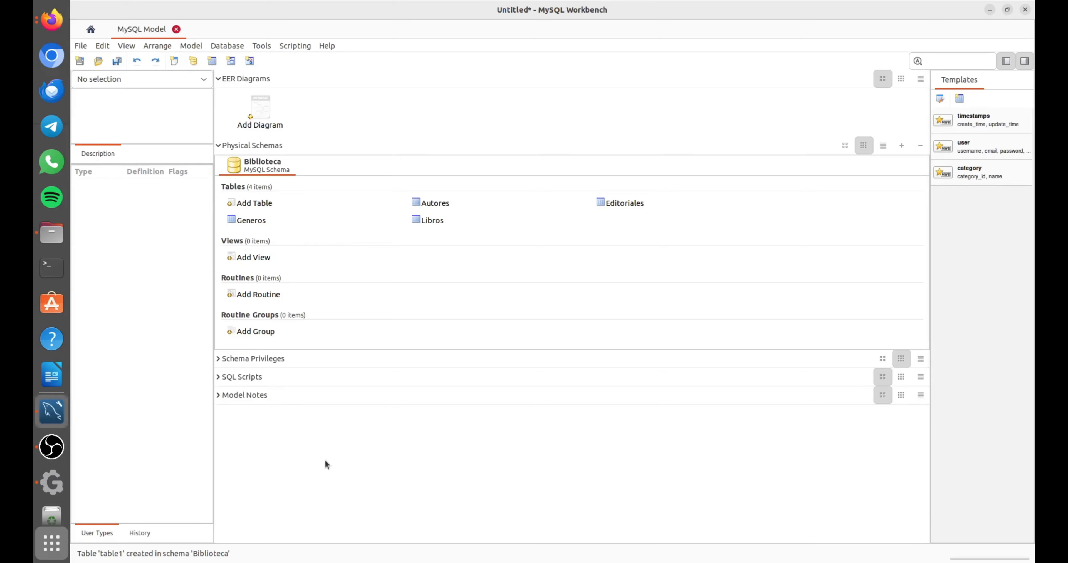
Check the Usuarios table structure in the Firefox presentation and return to the MySQL Workbench model.
{"action": "key", "text": "super"}
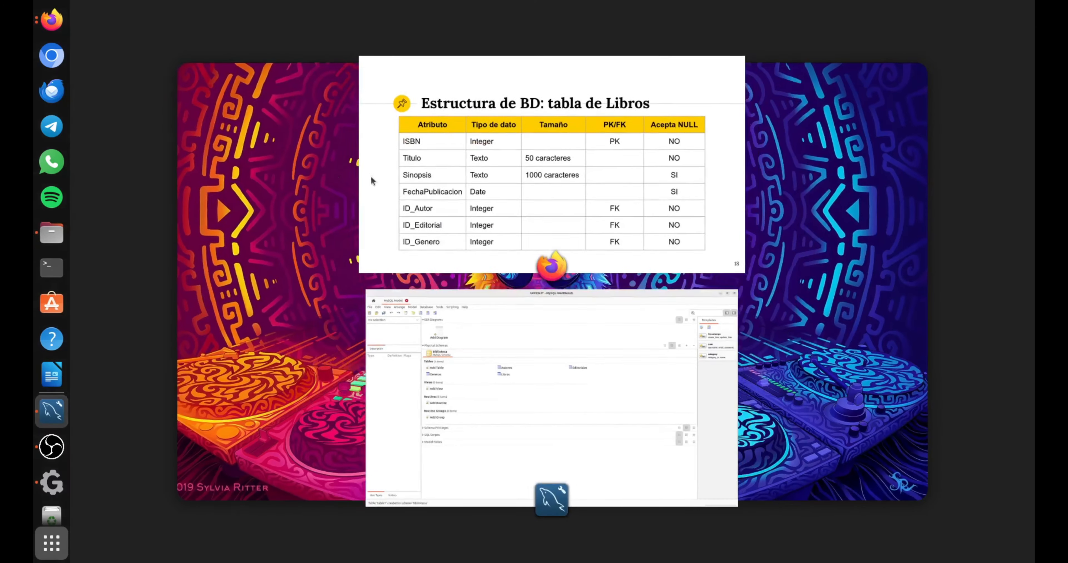
{"action": "left_click", "coordinate": [490, 159]}
{"action": "left_click", "coordinate": [489, 189]}
{"action": "key", "text": "Escape"}
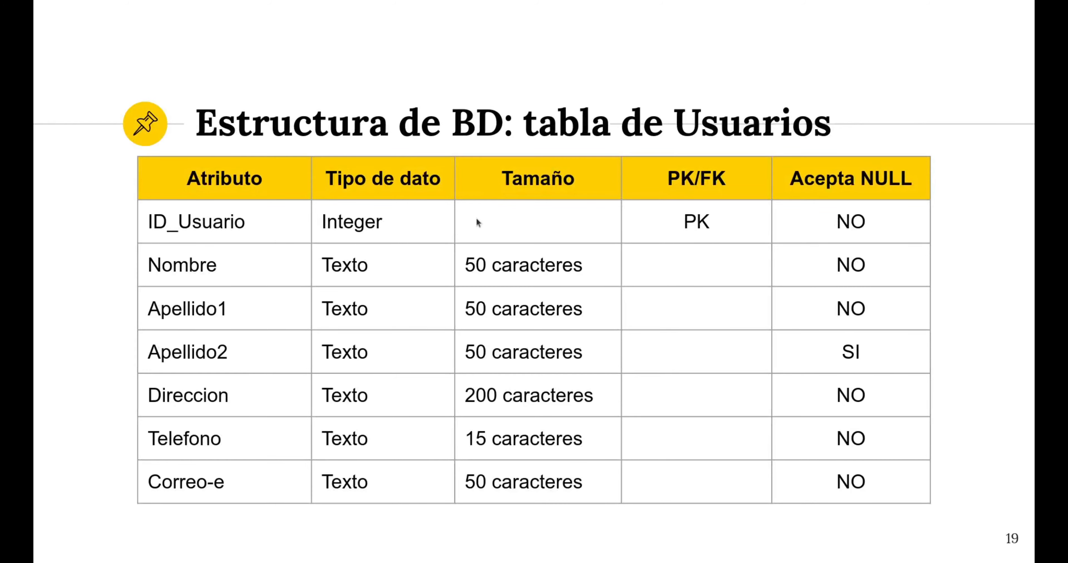
{"action": "key", "text": "super"}
{"action": "left_click", "coordinate": [498, 365]}
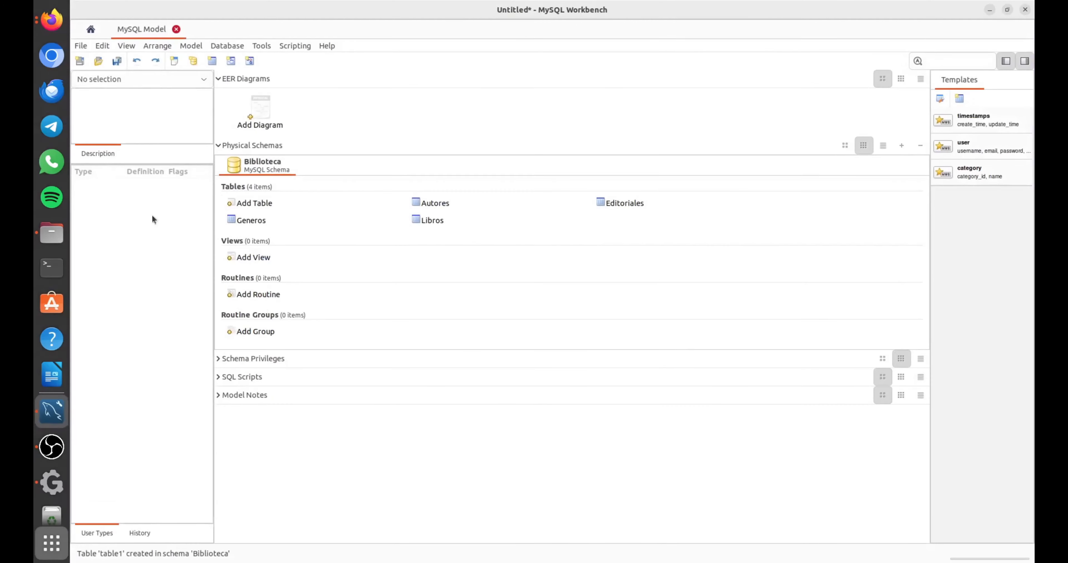
Add a new table named Usuarios to the Biblioteca schema.
{"action": "left_click", "coordinate": [288, 204]}
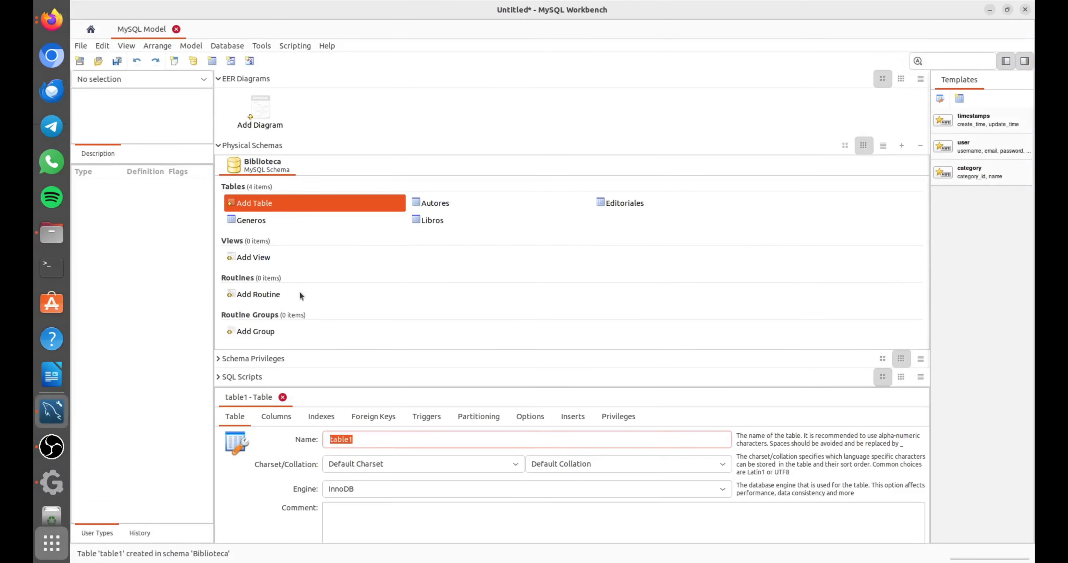
{"action": "type", "text": "Usuarios"}
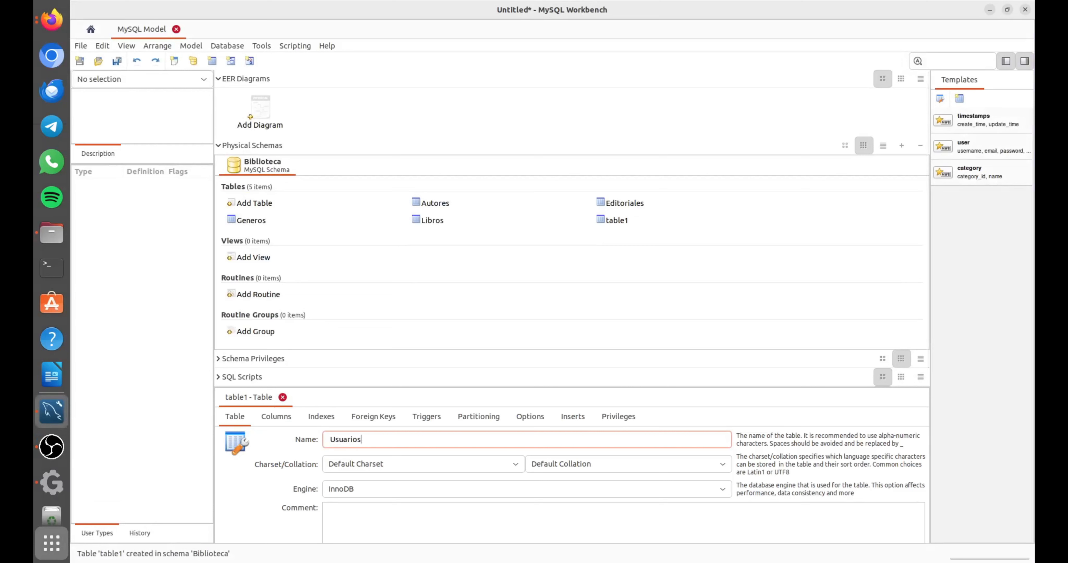
{"action": "key", "text": "Return"}
Add an INT column named idUsuario to the Usuarios table as its not-null primary key.
{"action": "left_click", "coordinate": [279, 418]}
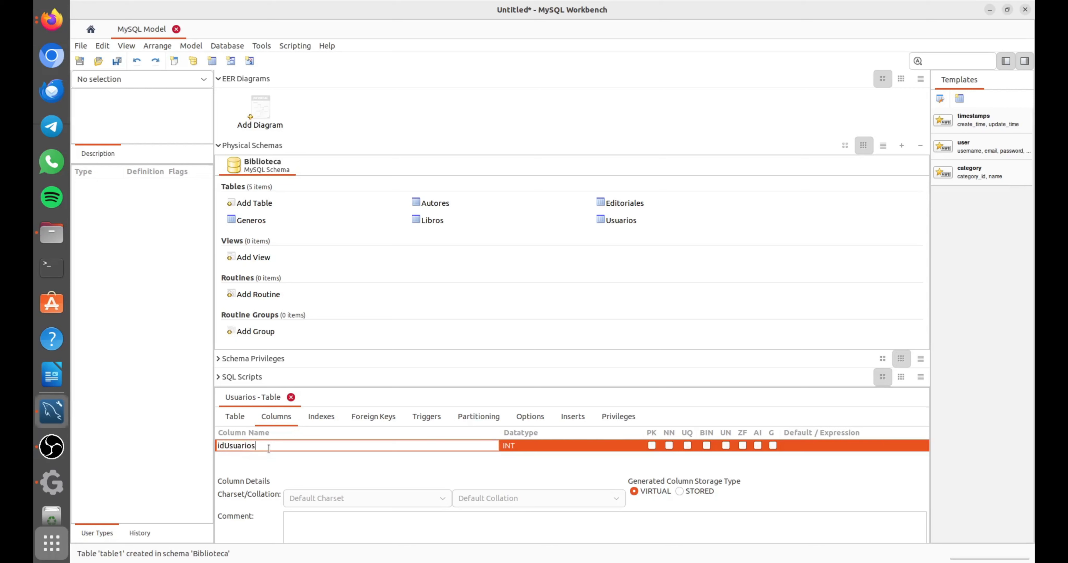
{"action": "key", "text": "BackSpace"}
{"action": "key", "text": "BackSpace"}
{"action": "type", "text": "o"}
{"action": "key", "text": "Return"}
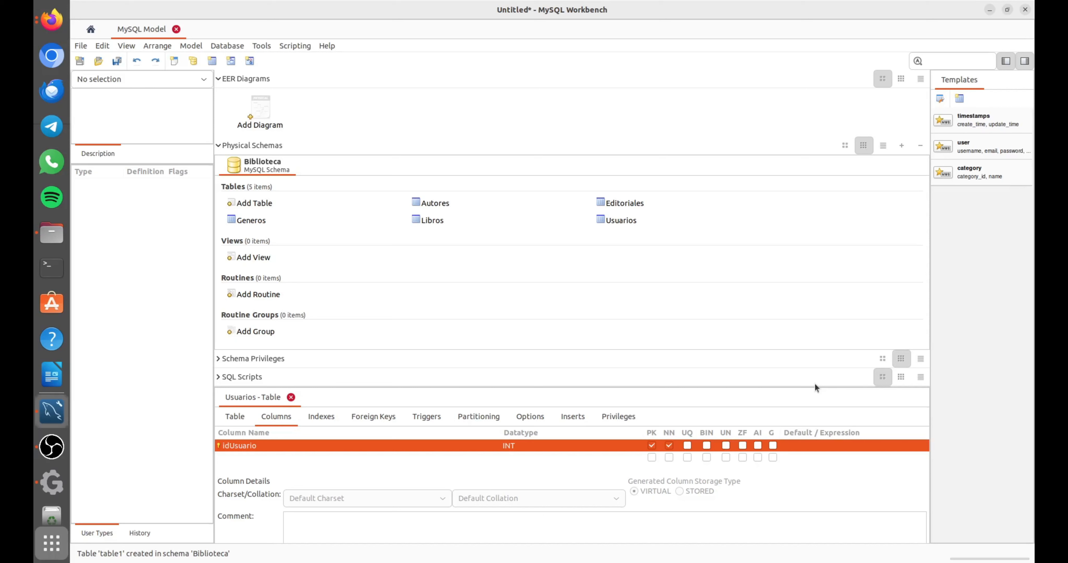
Add a not-null VARCHAR(50) column named Nombre to the Usuarios table.
{"action": "left_click", "coordinate": [252, 457]}
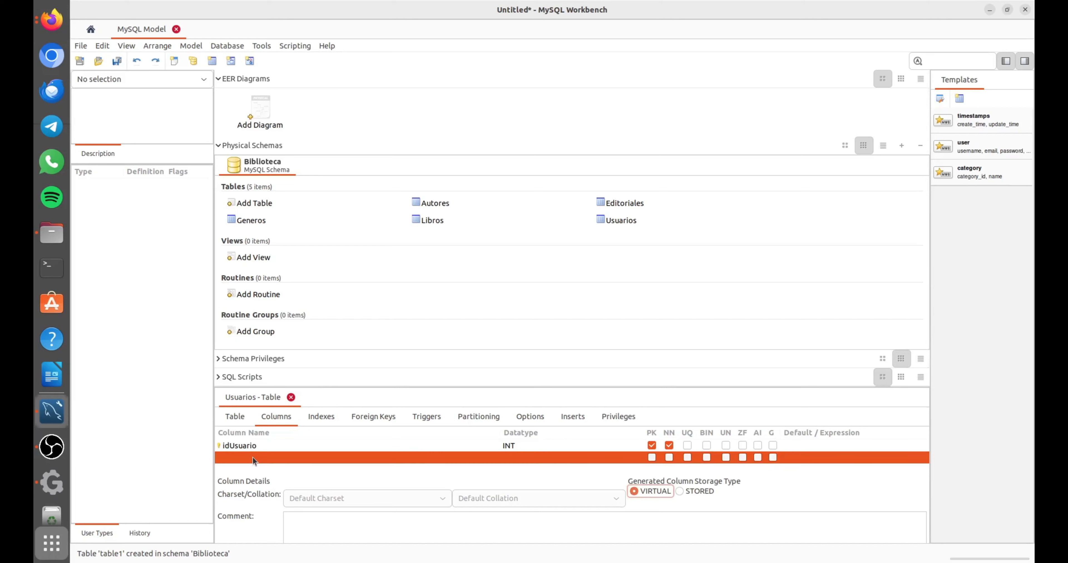
{"action": "left_click", "coordinate": [253, 457]}
{"action": "double_click", "coordinate": [252, 457]}
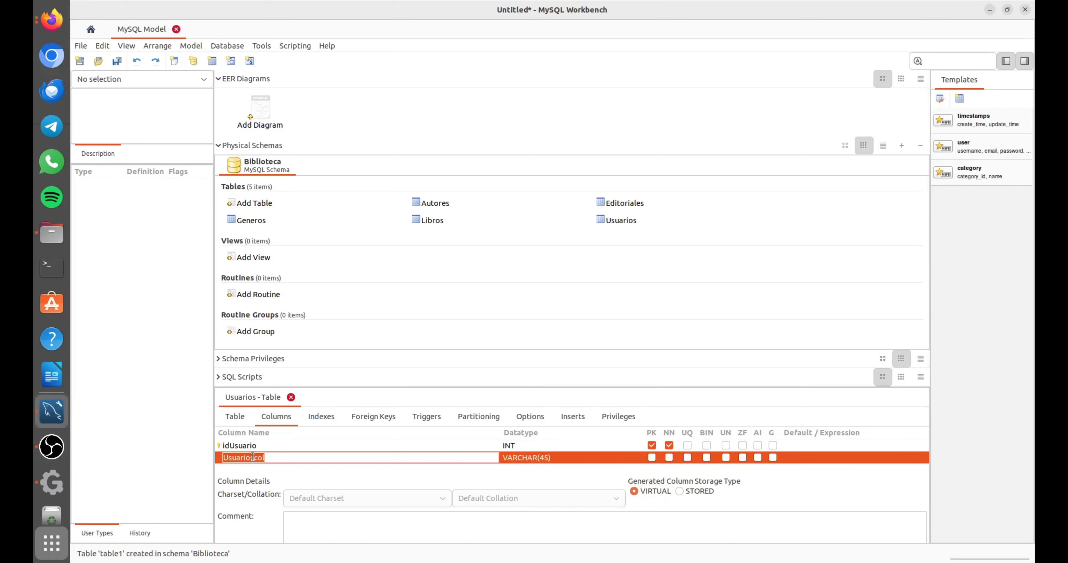
{"action": "type", "text": "Nombre"}
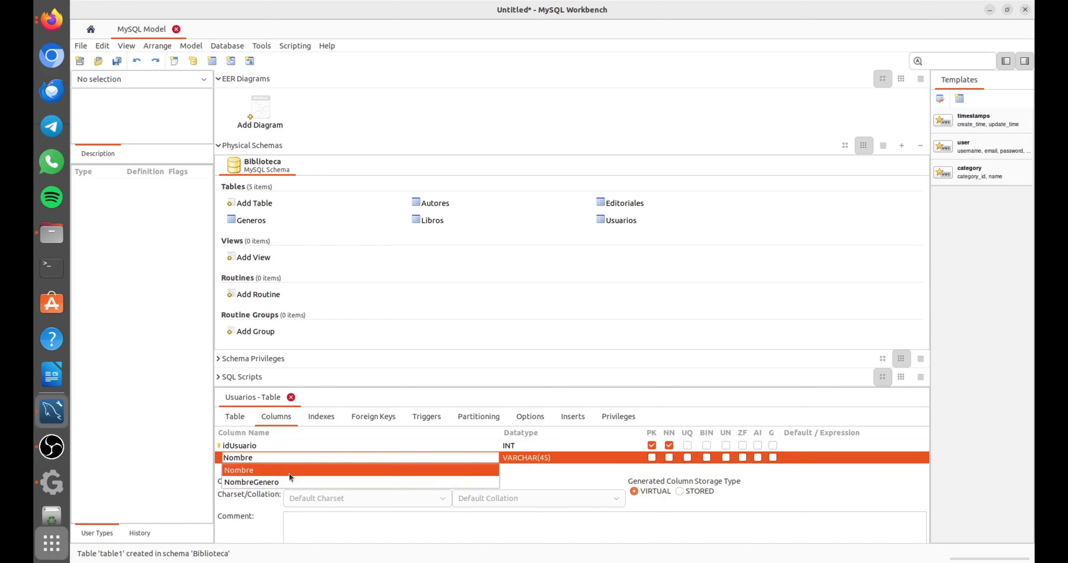
{"action": "left_click", "coordinate": [289, 470]}
{"action": "left_click", "coordinate": [590, 452]}
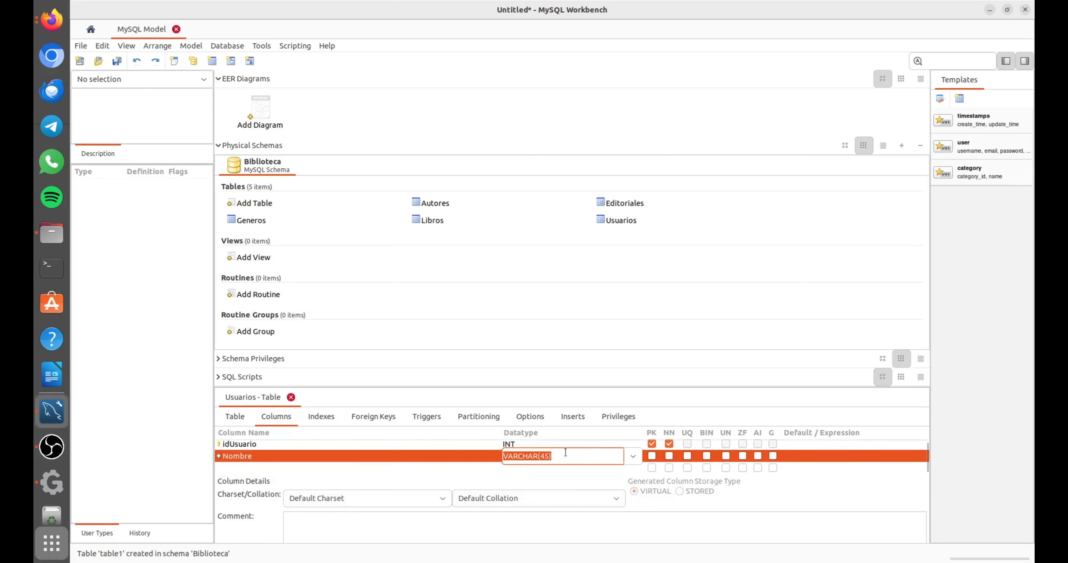
{"action": "left_click", "coordinate": [550, 452]}
{"action": "key", "text": "BackSpace"}
{"action": "key", "text": "BackSpace"}
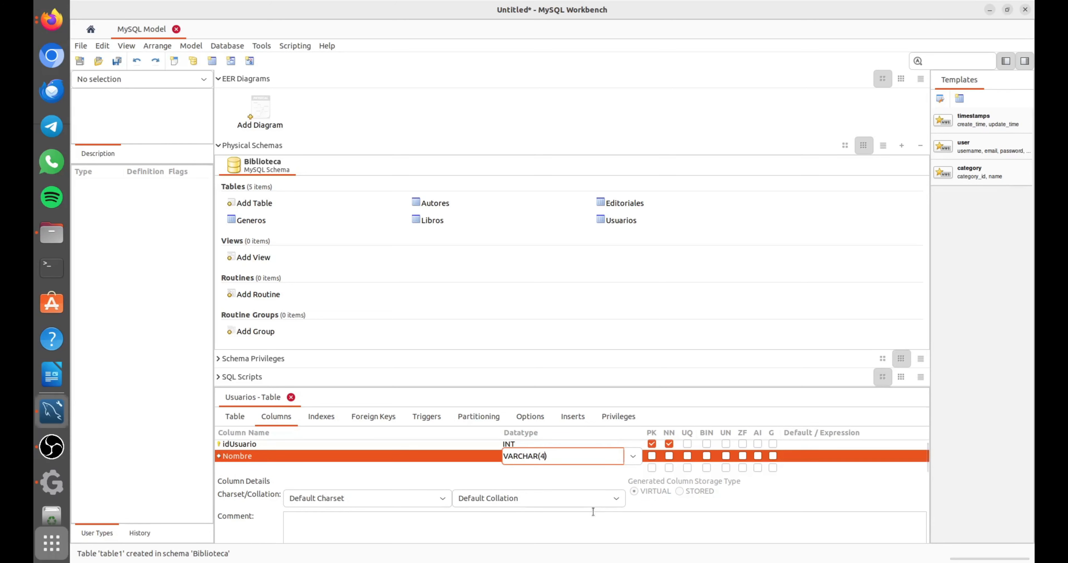
{"action": "type", "text": "50"}
{"action": "left_click", "coordinate": [669, 456]}
Add a not-null VARCHAR(50) column named Apellido1 to the Usuarios table.
{"action": "left_click", "coordinate": [254, 467]}
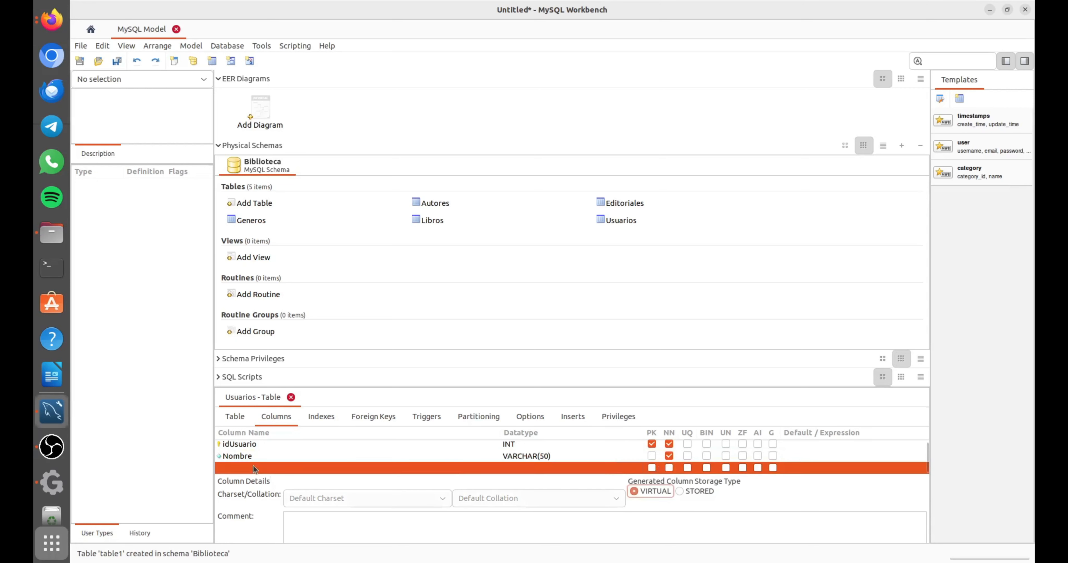
{"action": "left_click", "coordinate": [250, 467]}
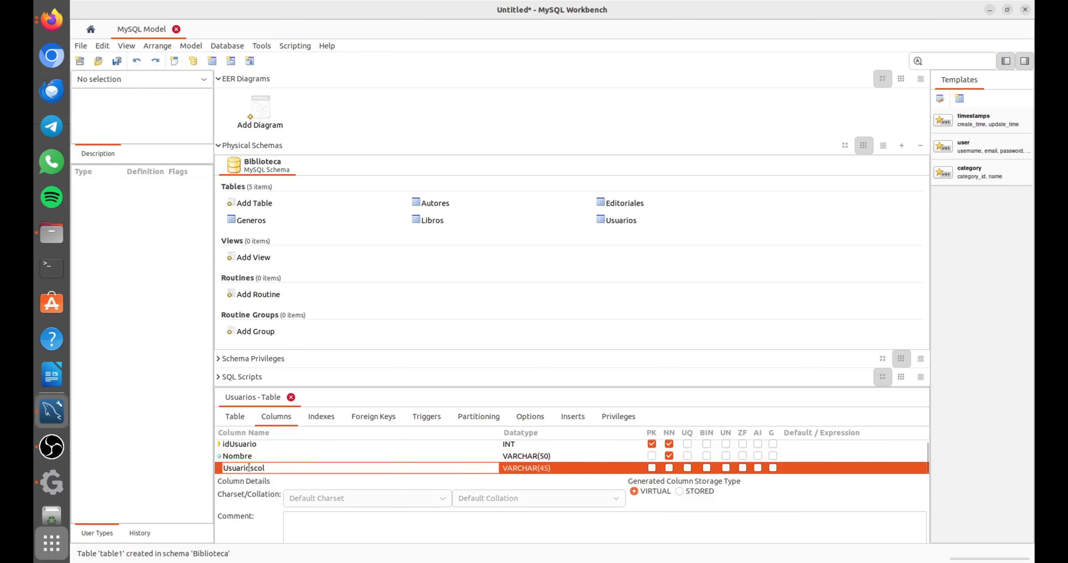
{"action": "type", "text": "Apelli"}
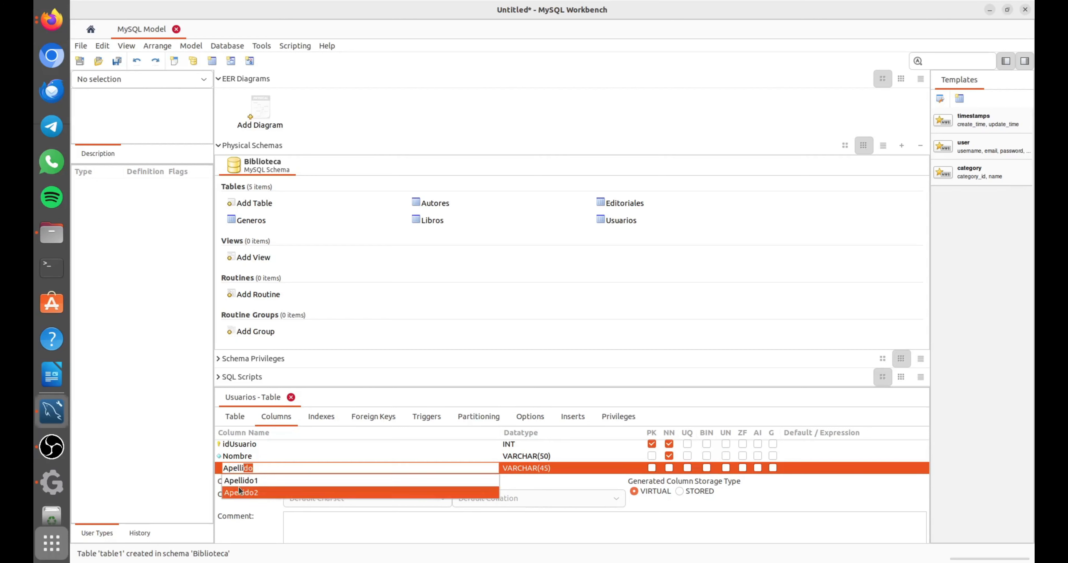
{"action": "type", "text": "do1"}
{"action": "left_click", "coordinate": [549, 466]}
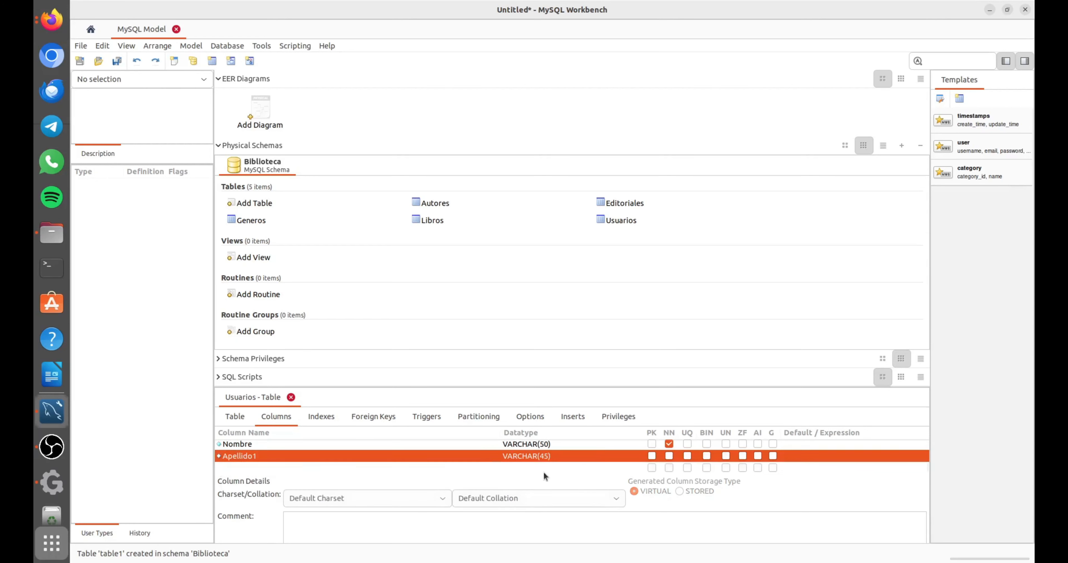
{"action": "left_click", "coordinate": [548, 455]}
{"action": "key", "text": "BackSpace"}
{"action": "key", "text": "BackSpace"}
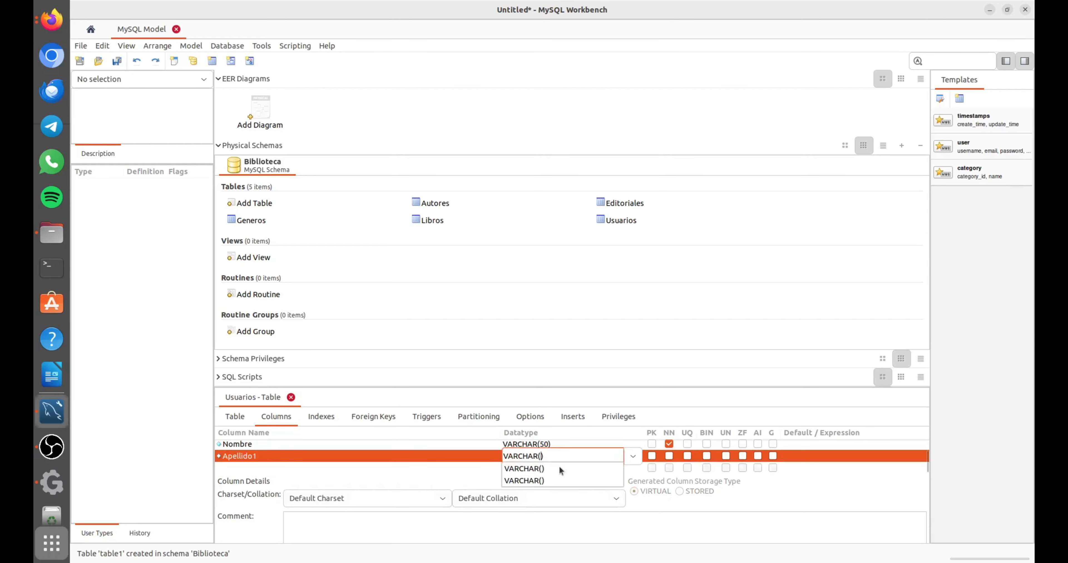
{"action": "type", "text": "50"}
{"action": "left_click", "coordinate": [670, 456]}
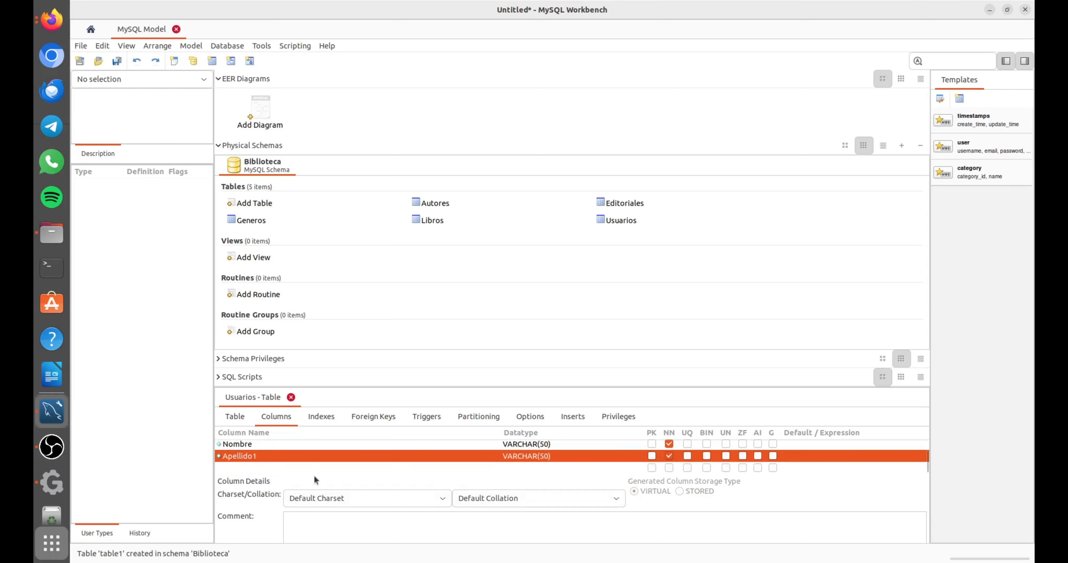
Add a nullable VARCHAR(50) column named Apellido2 to the Usuarios table.
{"action": "left_click", "coordinate": [234, 467]}
{"action": "left_click", "coordinate": [234, 466]}
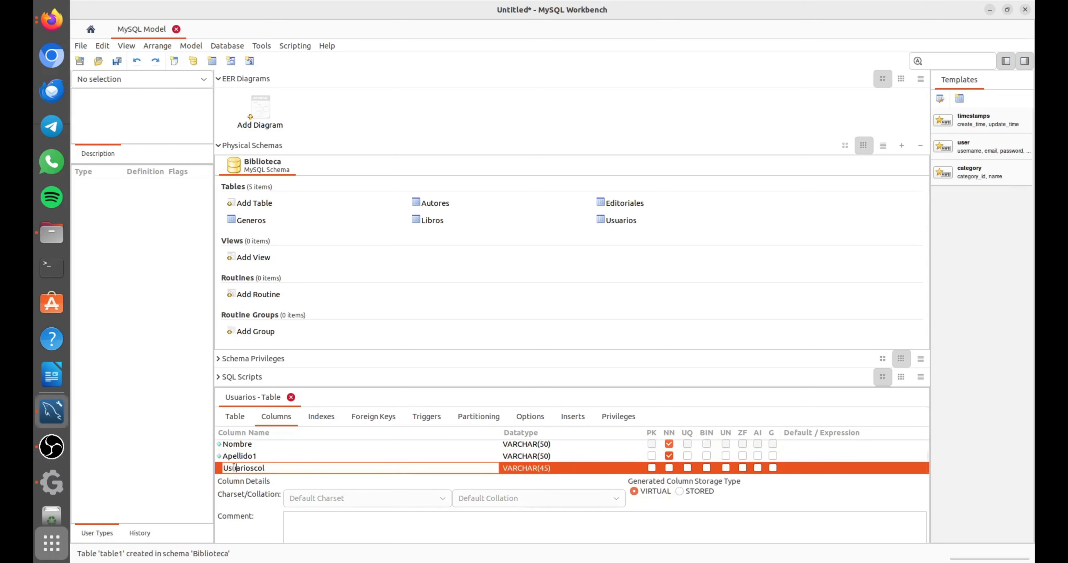
{"action": "type", "text": "Apellido"}
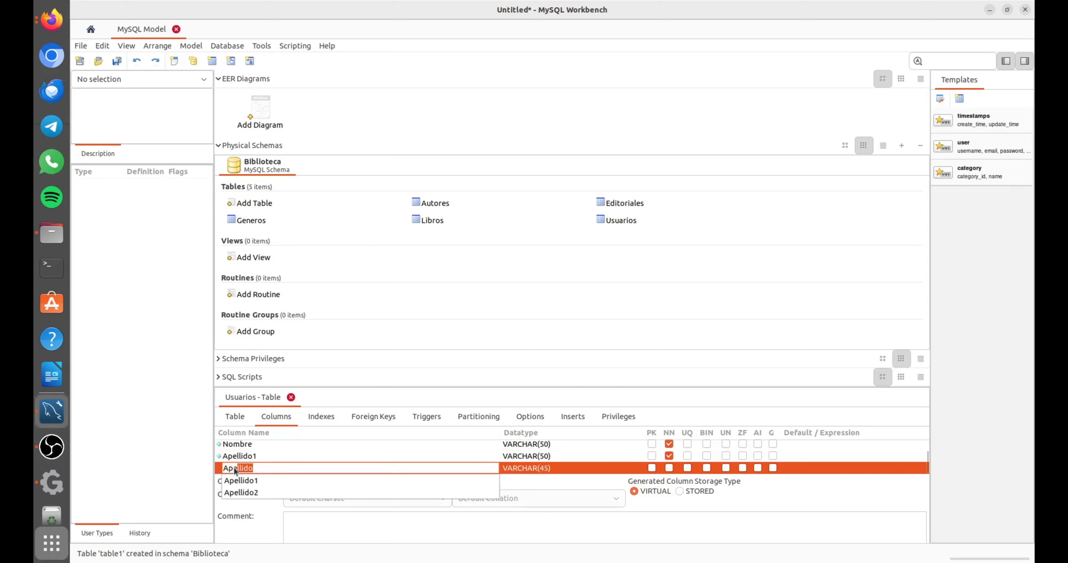
{"action": "left_click", "coordinate": [247, 493]}
{"action": "left_click", "coordinate": [550, 467]}
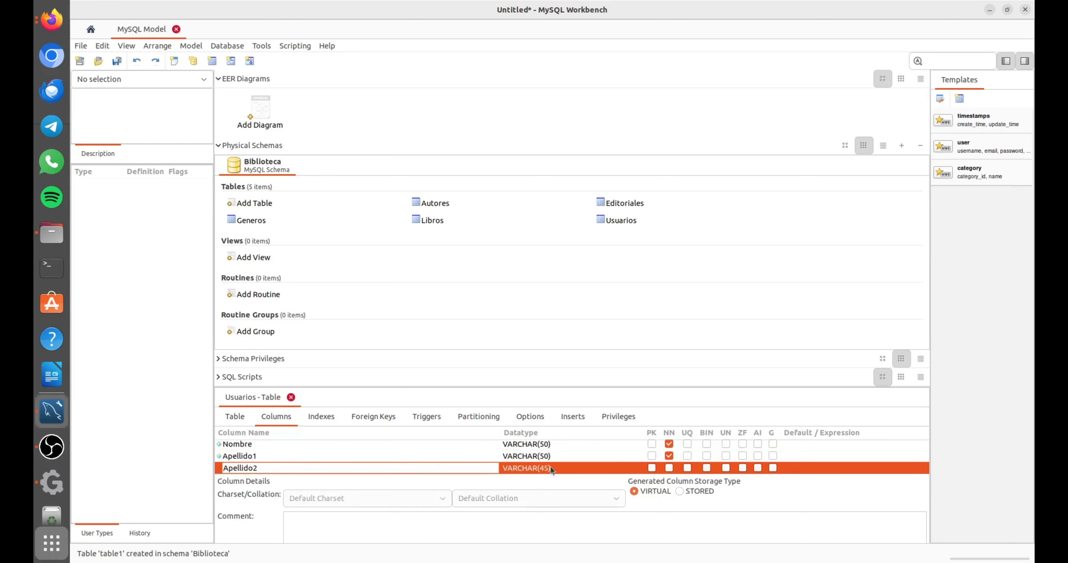
{"action": "left_click", "coordinate": [551, 467]}
{"action": "double_click", "coordinate": [545, 457]}
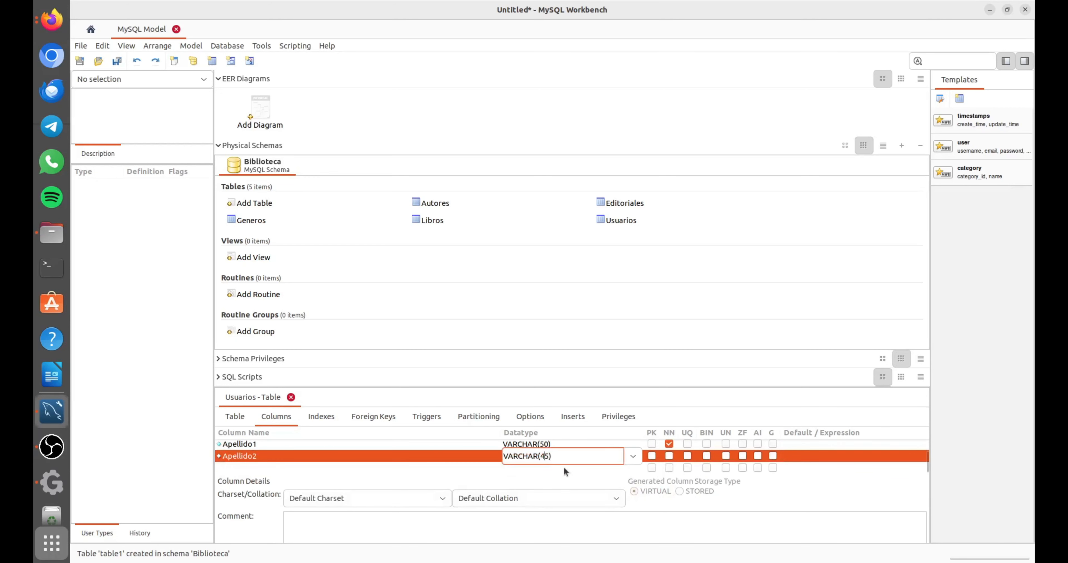
{"action": "key", "text": "Right"}
{"action": "type", "text": "0"}
Add a not-null VARCHAR(200) column named Direccion to the Usuarios table.
{"action": "left_click", "coordinate": [281, 467]}
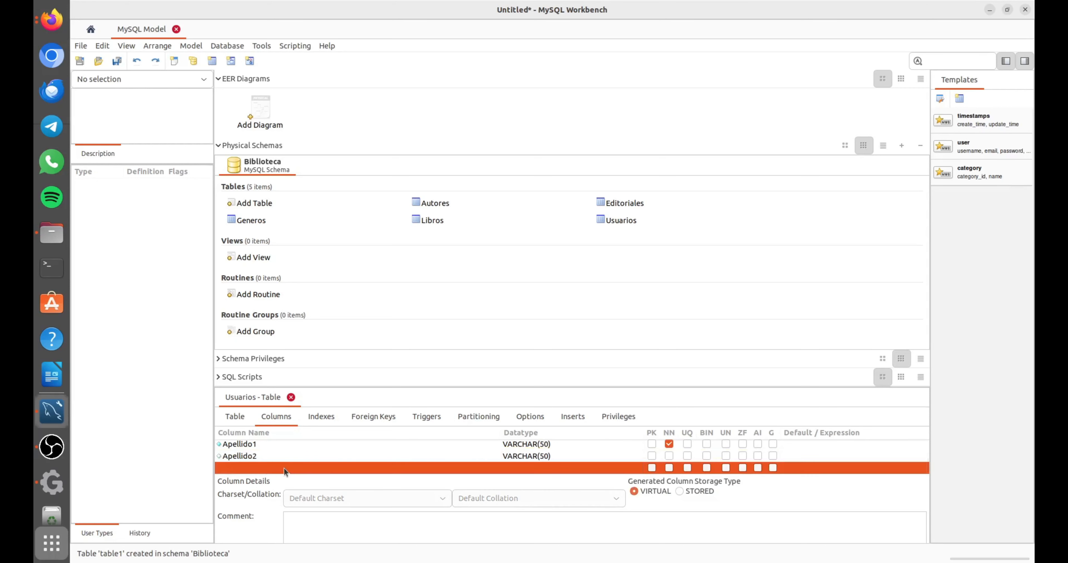
{"action": "left_click", "coordinate": [283, 467]}
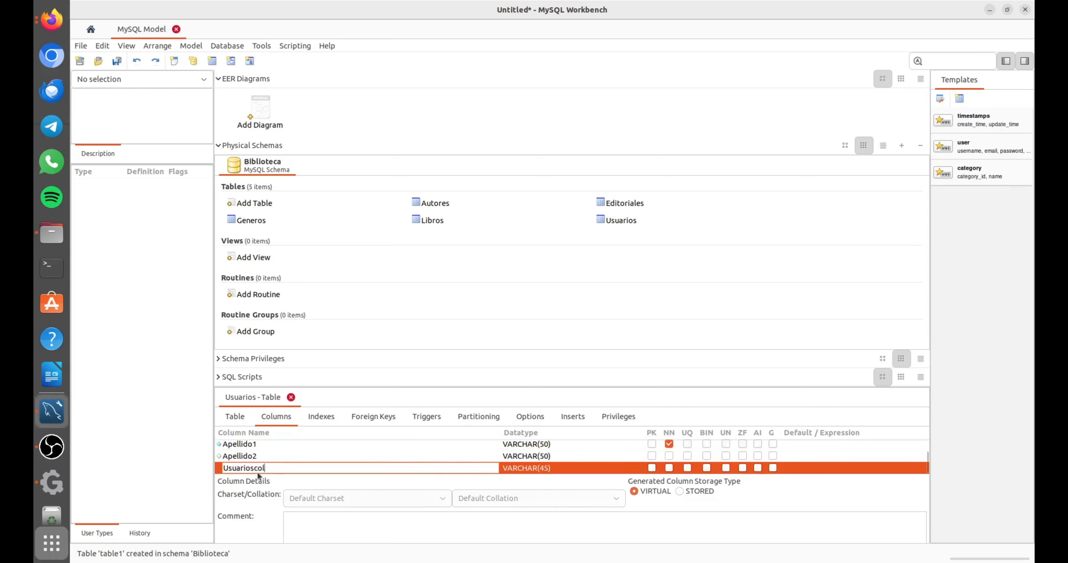
{"action": "key", "text": "Return"}
{"action": "double_click", "coordinate": [254, 456]}
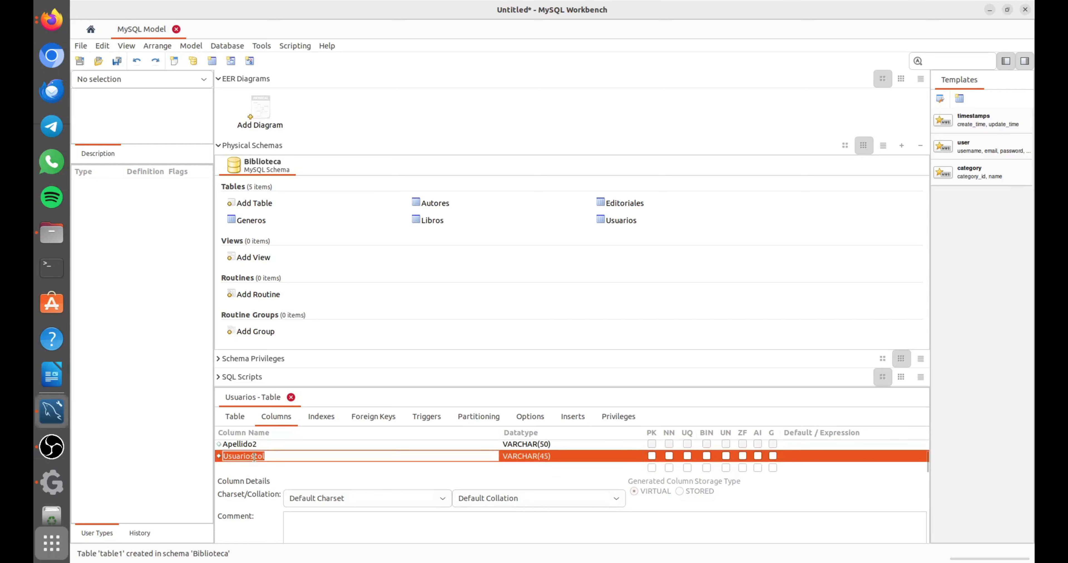
{"action": "type", "text": "Direccion"}
{"action": "left_click", "coordinate": [534, 460]}
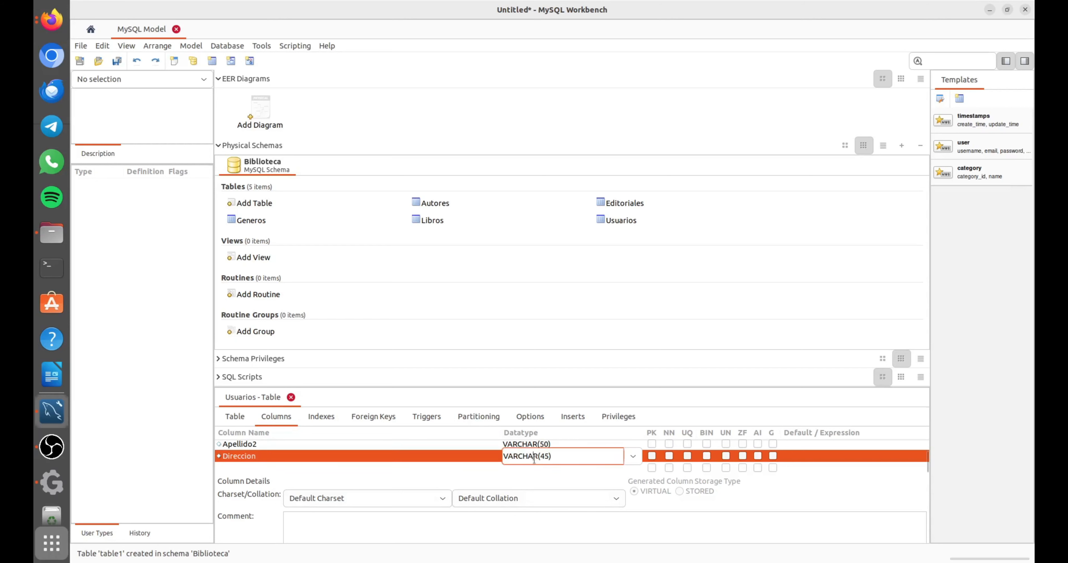
{"action": "key", "text": "Right"}
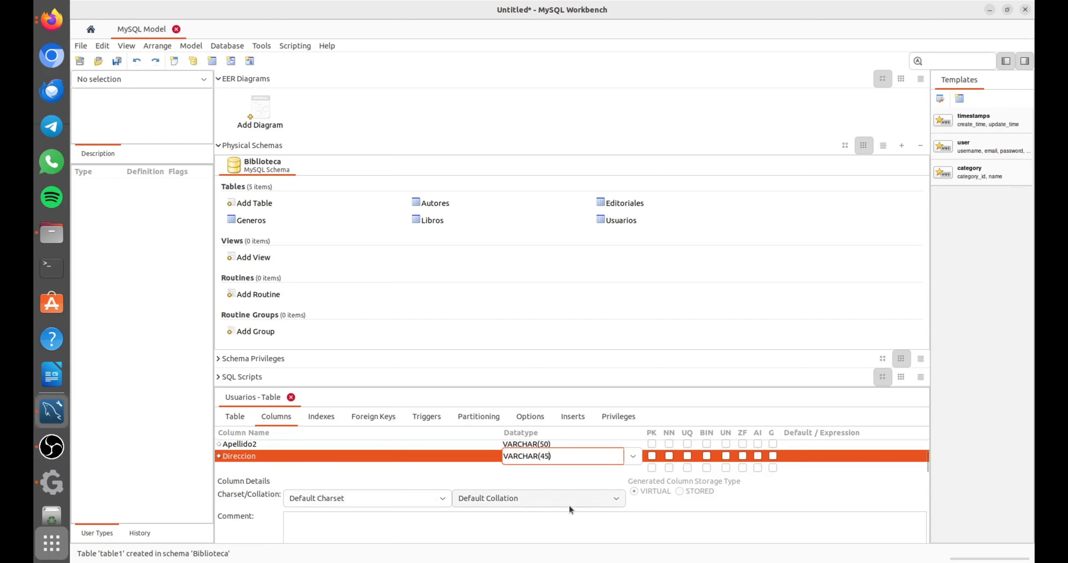
{"action": "key", "text": "BackSpace"}
{"action": "key", "text": "BackSpace"}
{"action": "type", "text": "200"}
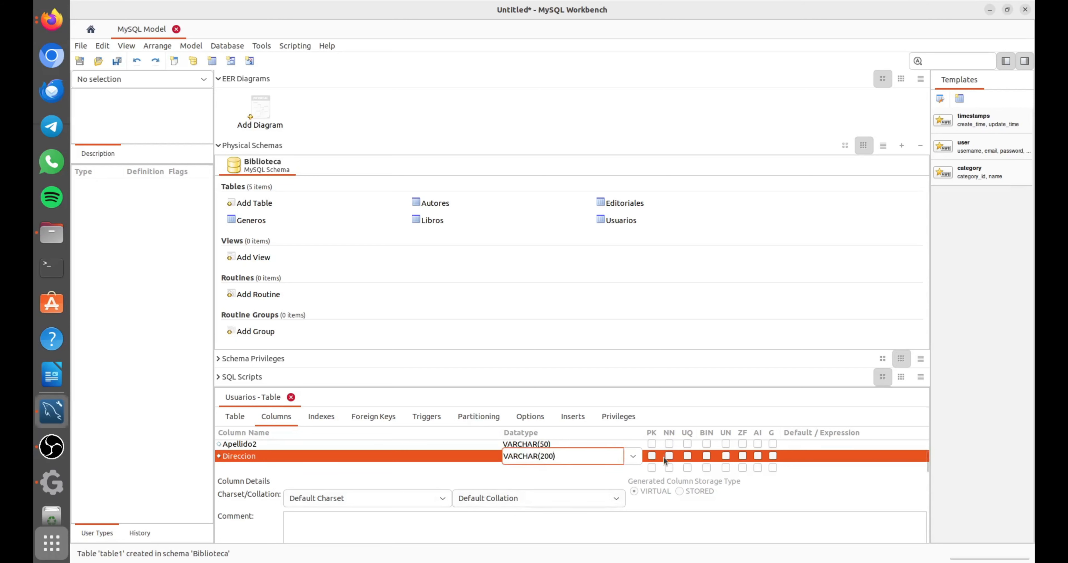
{"action": "left_click", "coordinate": [666, 457]}
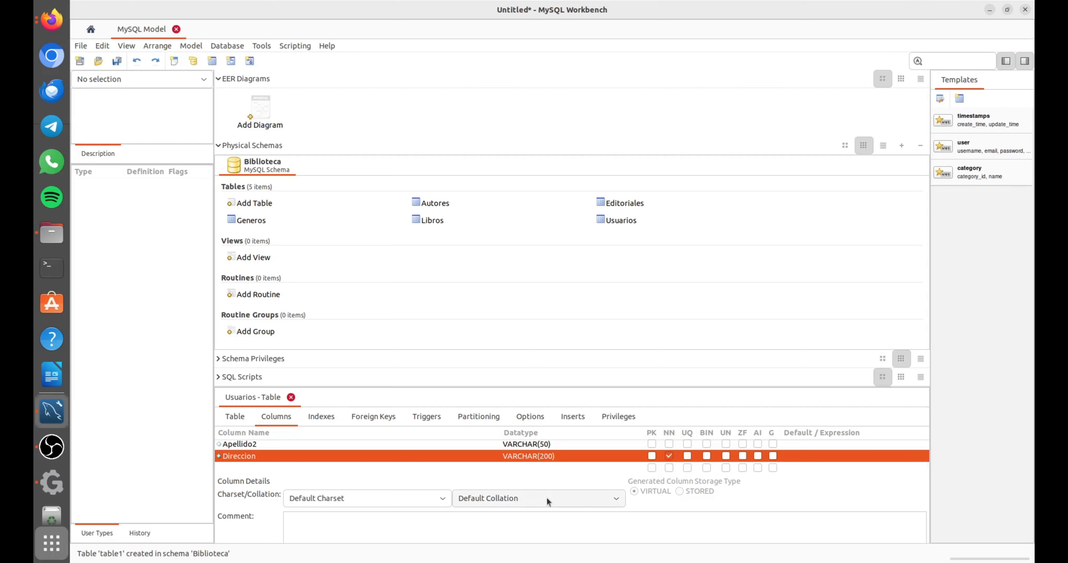
Add a VARCHAR(15) column named Telefono to the Usuarios table.
{"action": "left_click", "coordinate": [237, 467]}
{"action": "left_click", "coordinate": [236, 467]}
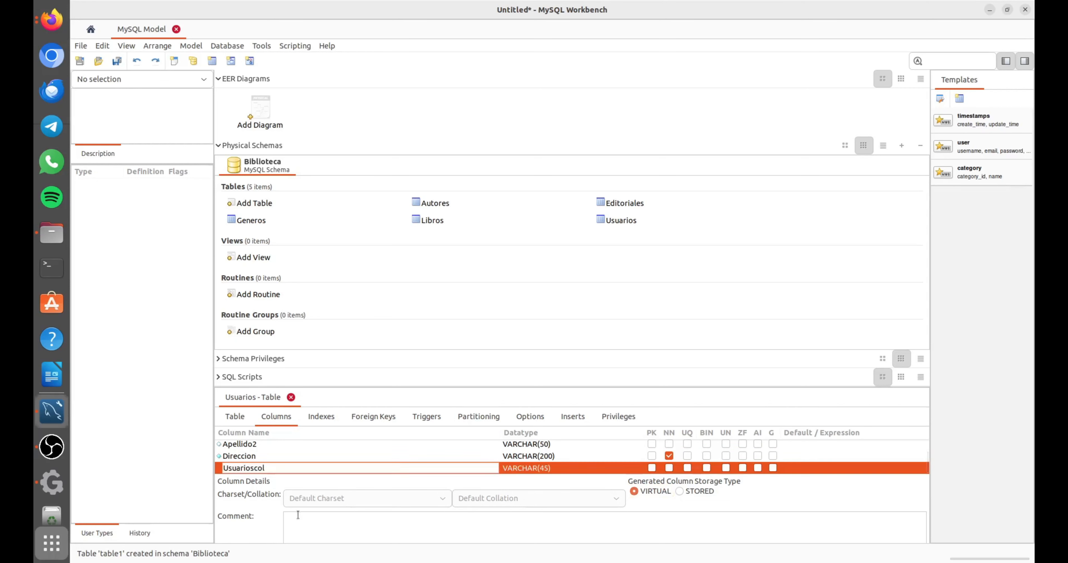
{"action": "double_click", "coordinate": [260, 467]}
{"action": "type", "text": "T"}
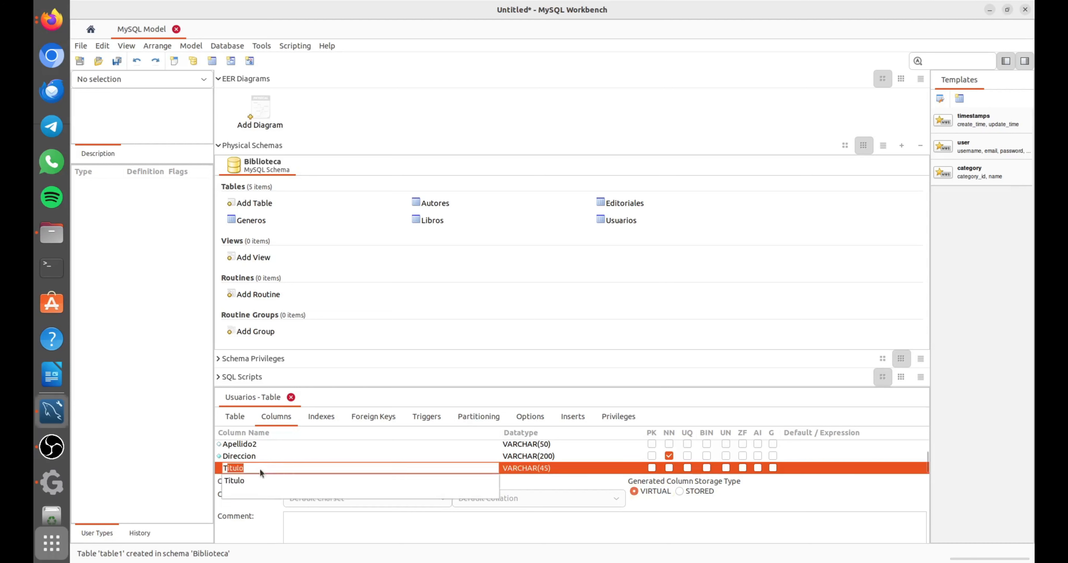
{"action": "type", "text": "elefono"}
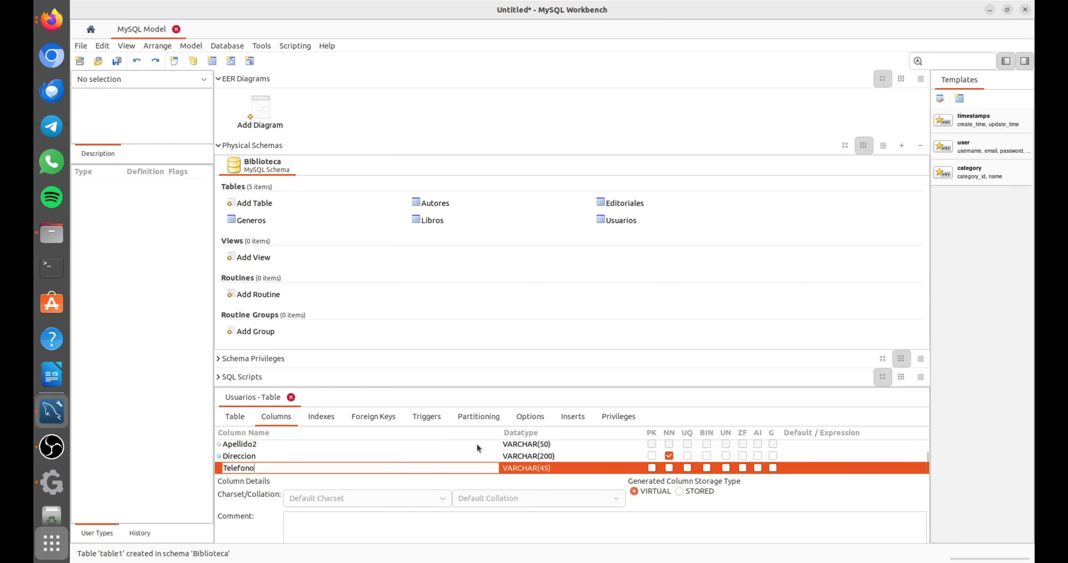
{"action": "key", "text": "Return"}
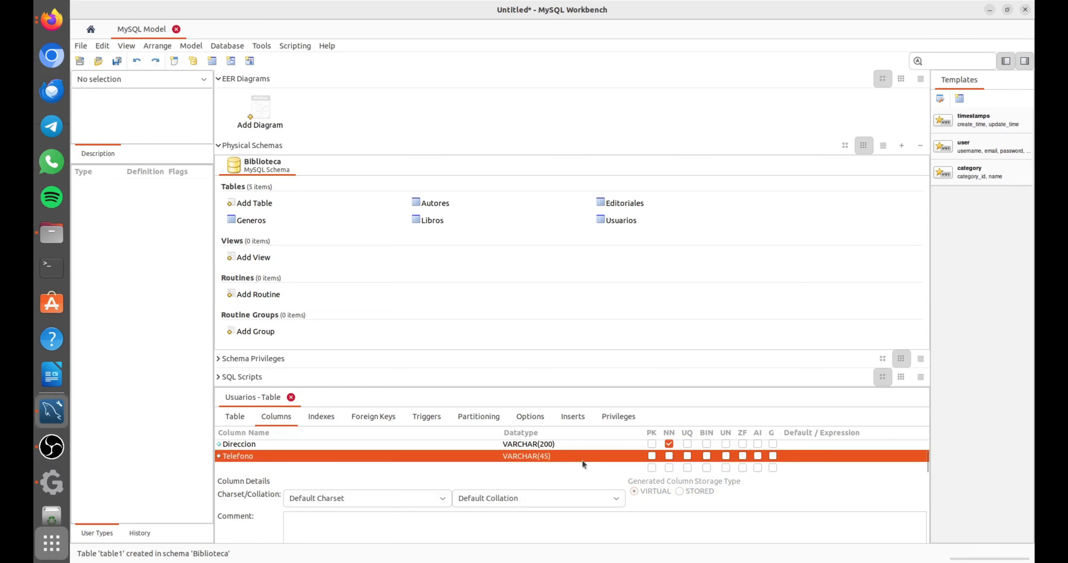
{"action": "left_click", "coordinate": [542, 457]}
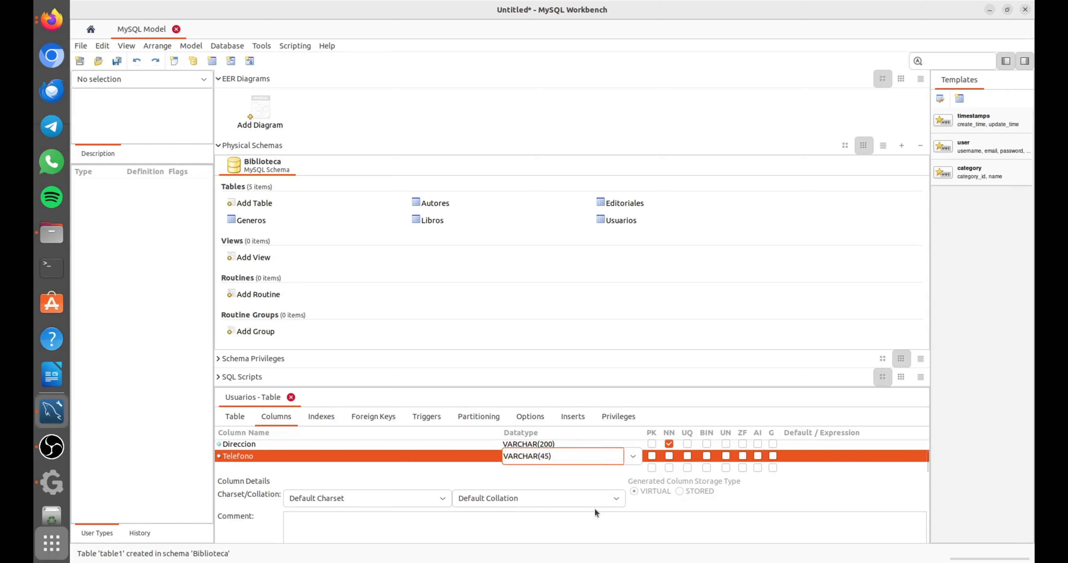
{"action": "key", "text": "BackSpace"}
{"action": "key", "text": "BackSpace"}
{"action": "type", "text": "15"}
Create another column with its default name below Telefono, and mark Telefono as not null.
{"action": "left_click", "coordinate": [241, 469]}
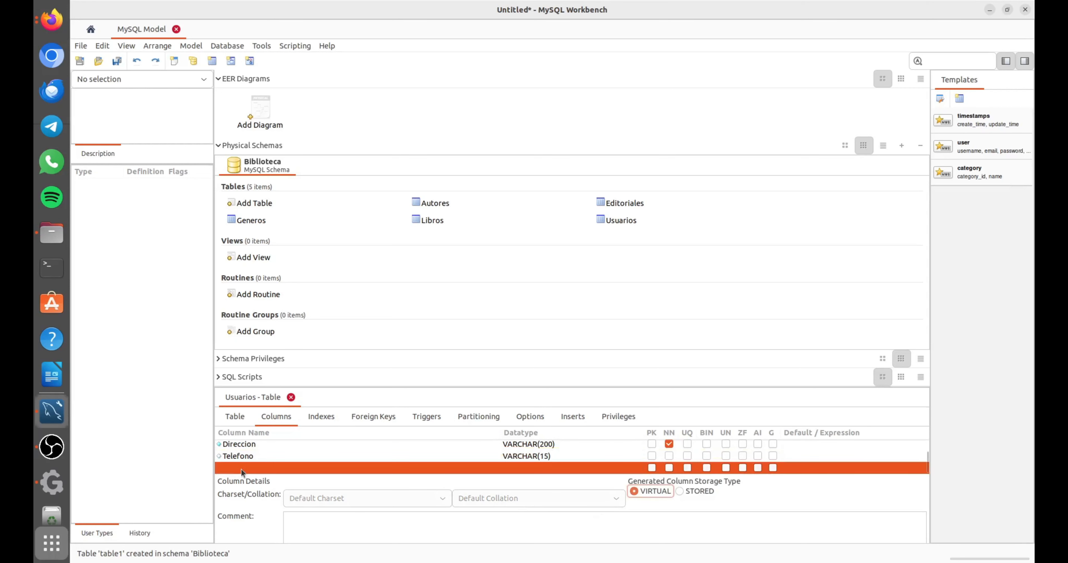
{"action": "left_click", "coordinate": [241, 469]}
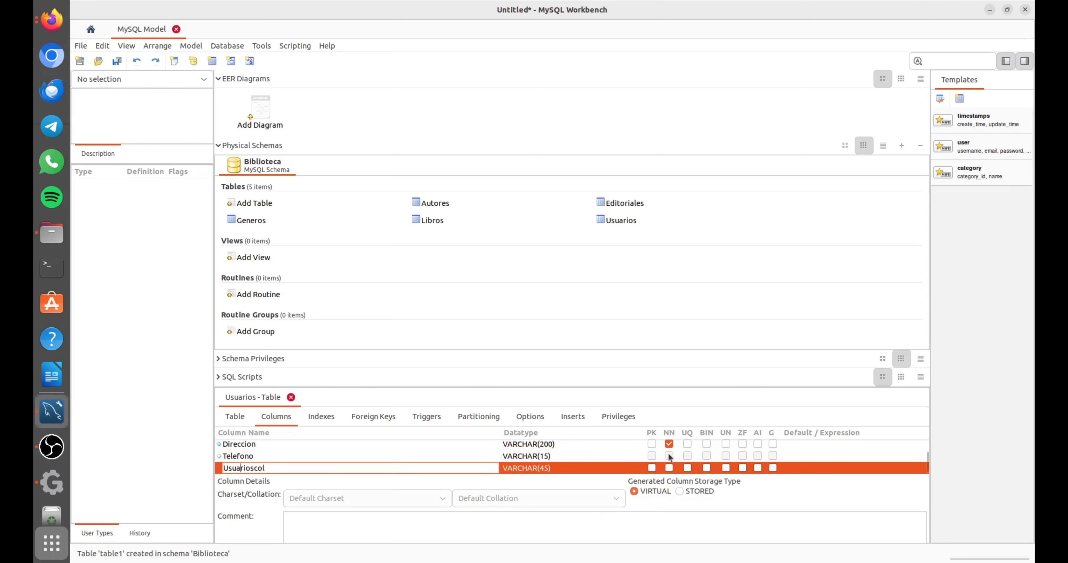
{"action": "left_click", "coordinate": [369, 458]}
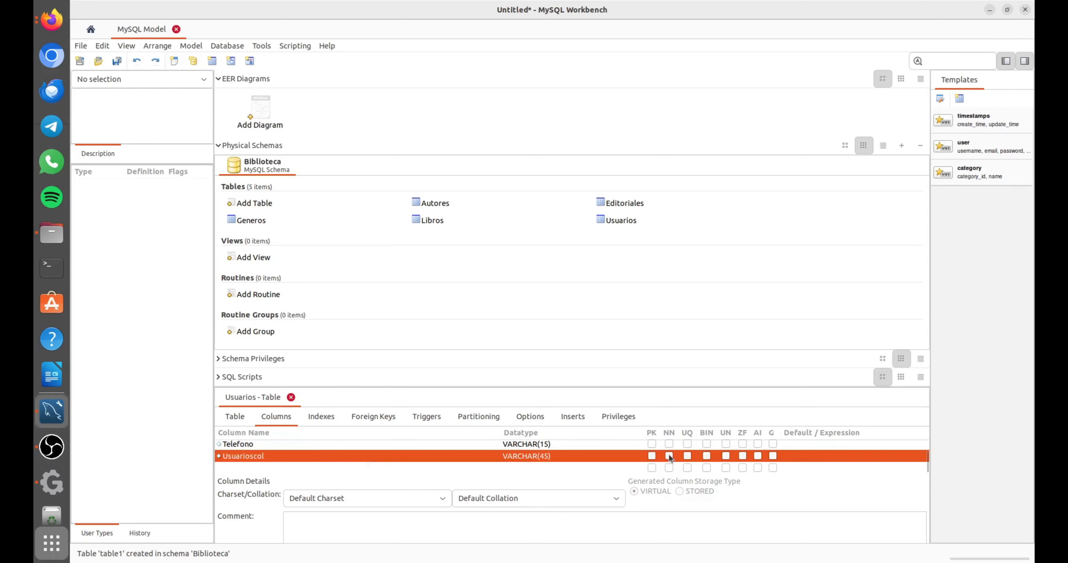
{"action": "left_click", "coordinate": [669, 445]}
{"action": "left_click", "coordinate": [669, 445]}
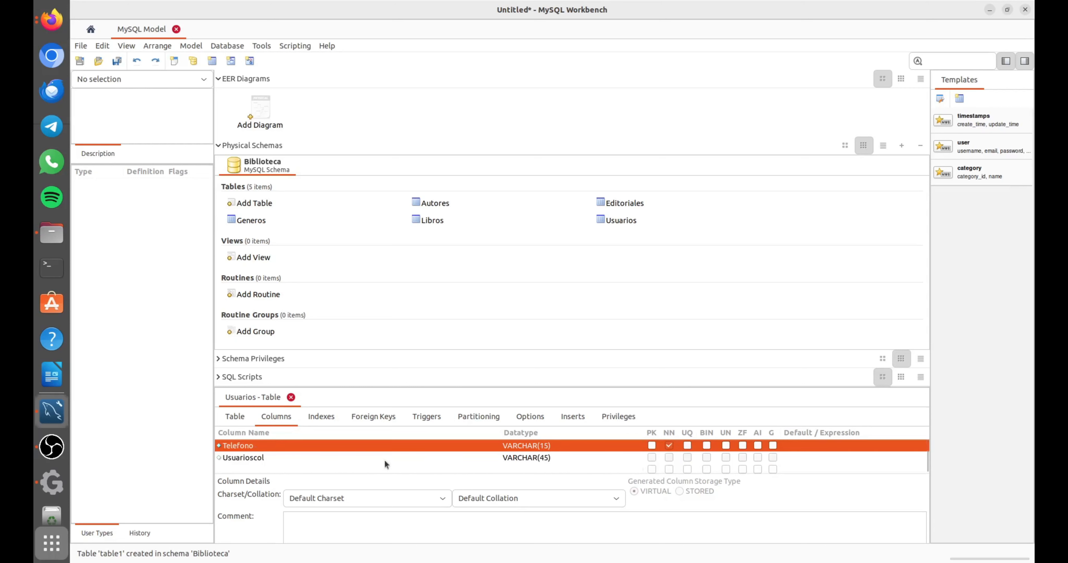
Rename the default-named column below Telefono to CorreoE and make it a not-null VARCHAR(50).
{"action": "double_click", "coordinate": [324, 456]}
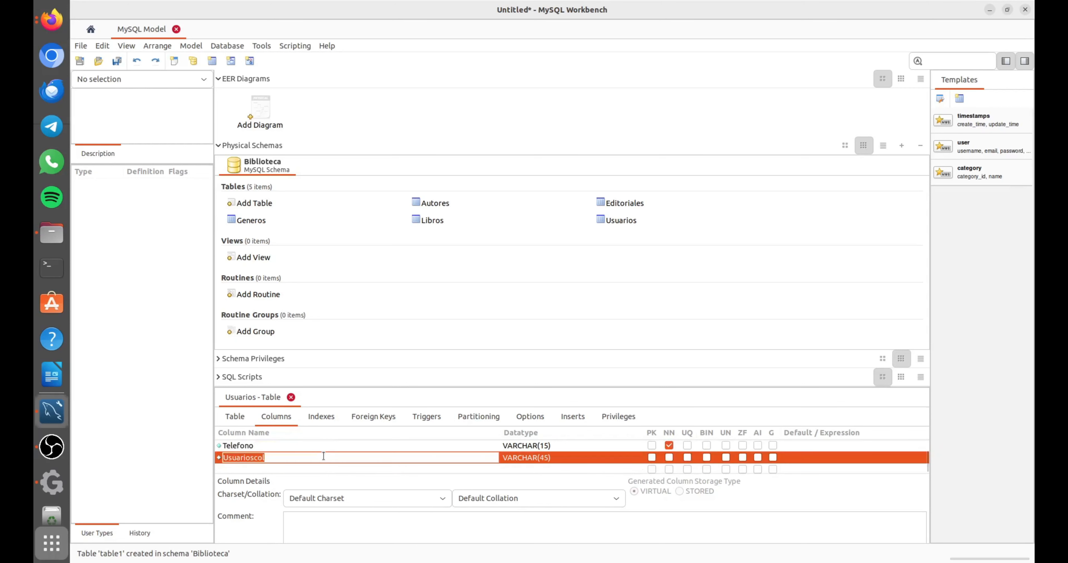
{"action": "type", "text": "CorreoE"}
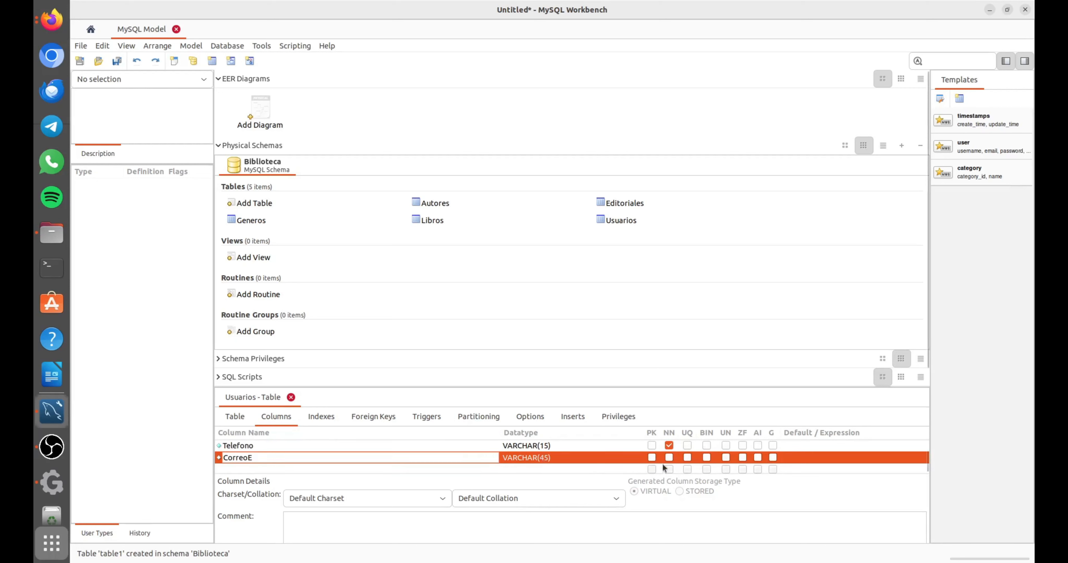
{"action": "key", "text": "Tab"}
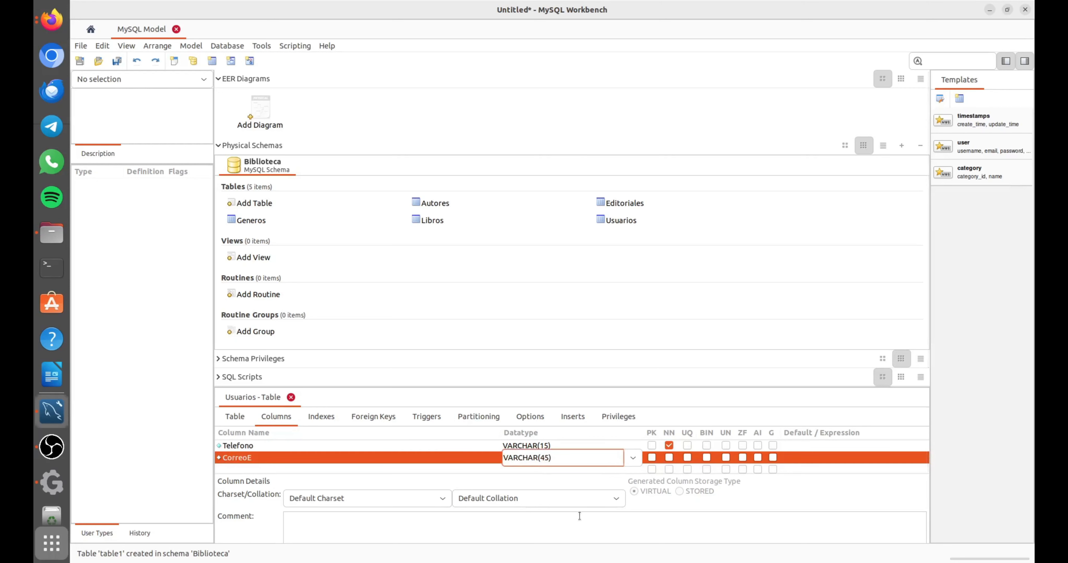
{"action": "key", "text": "BackSpace"}
{"action": "key", "text": "BackSpace"}
{"action": "type", "text": "50"}
{"action": "left_click", "coordinate": [668, 458]}
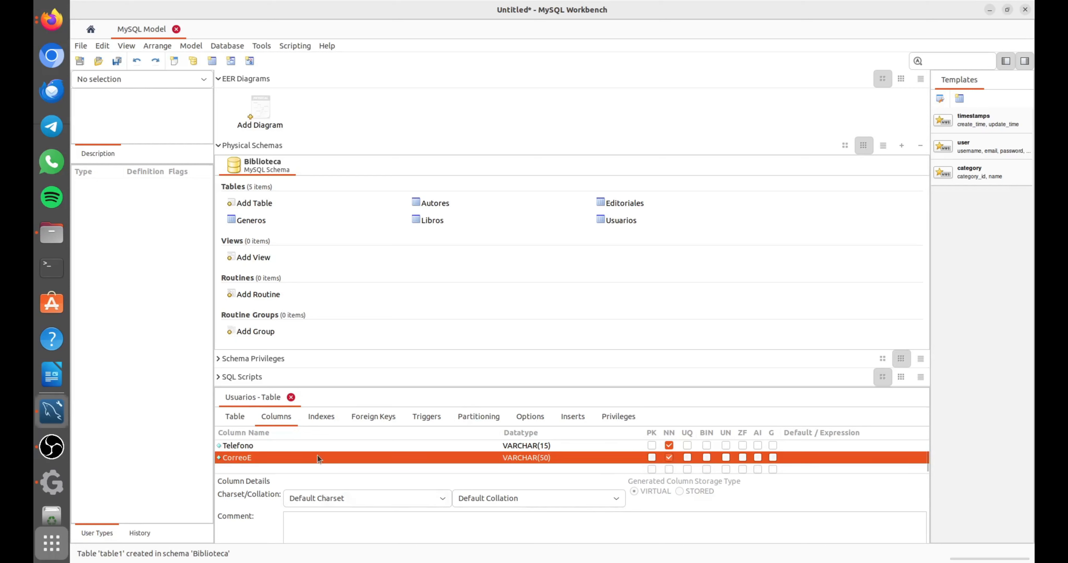
Look over the column list of the Usuarios table and close its editor.
{"action": "scroll", "coordinate": [317, 455], "scroll_direction": "down", "scroll_amount": 1}
{"action": "scroll", "coordinate": [317, 456], "scroll_direction": "up", "scroll_amount": 5}
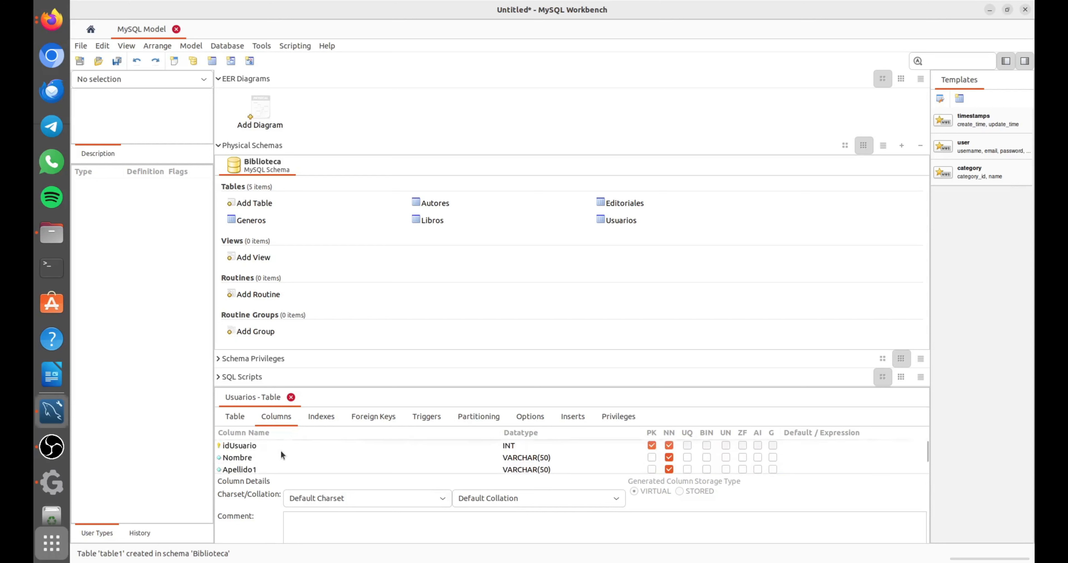
{"action": "left_click", "coordinate": [291, 397]}
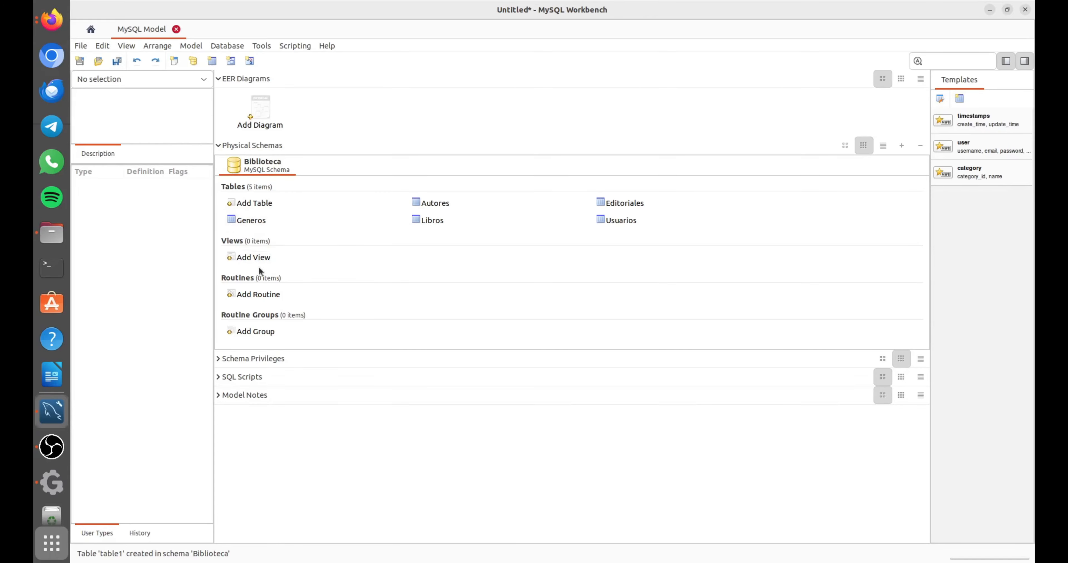
Switch to the Firefox slides to read the structure of the Préstamos table, and return to MySQL Workbench.
{"action": "key", "text": "super"}
{"action": "left_click", "coordinate": [458, 198]}
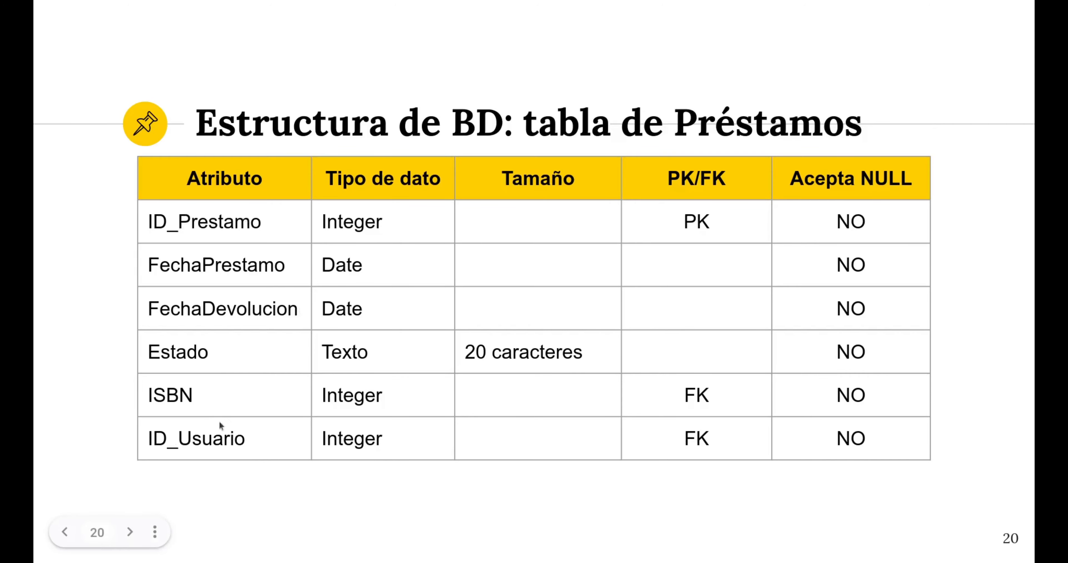
{"action": "key", "text": "super"}
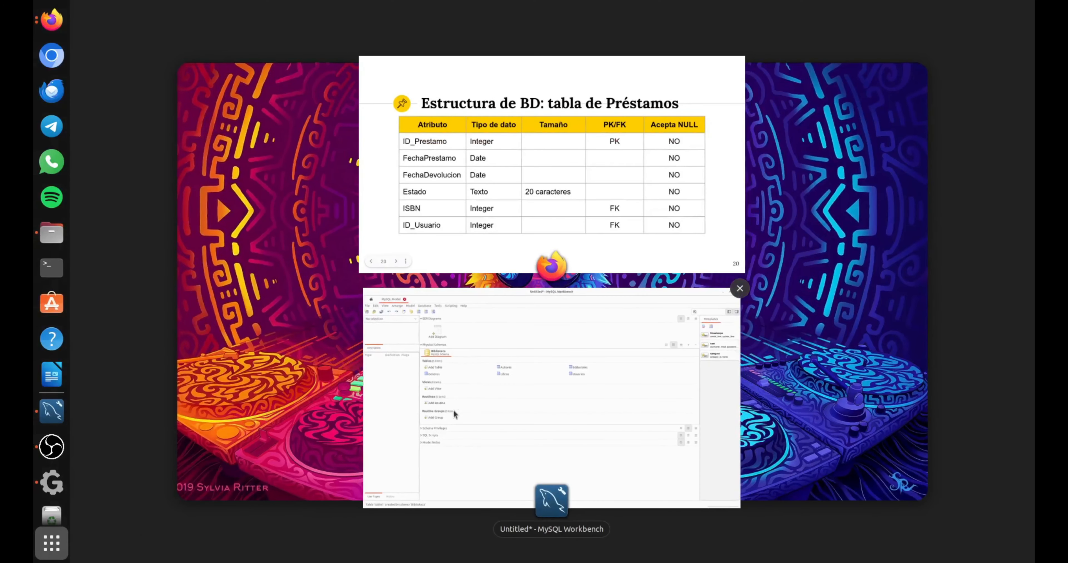
{"action": "left_click", "coordinate": [453, 409]}
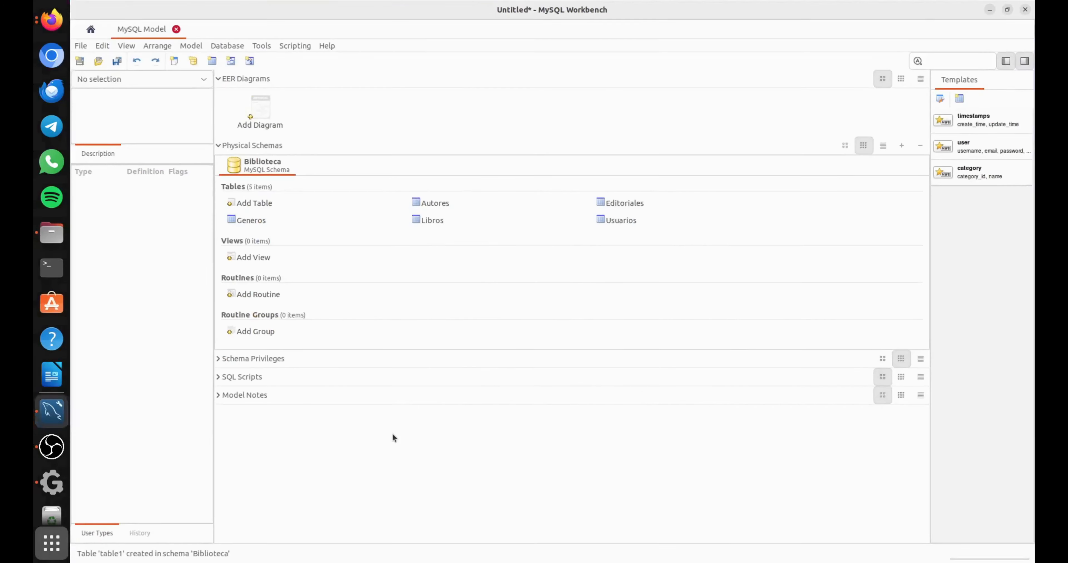
Add a new table named Prestamos to the Biblioteca schema and show its column list.
{"action": "double_click", "coordinate": [238, 204]}
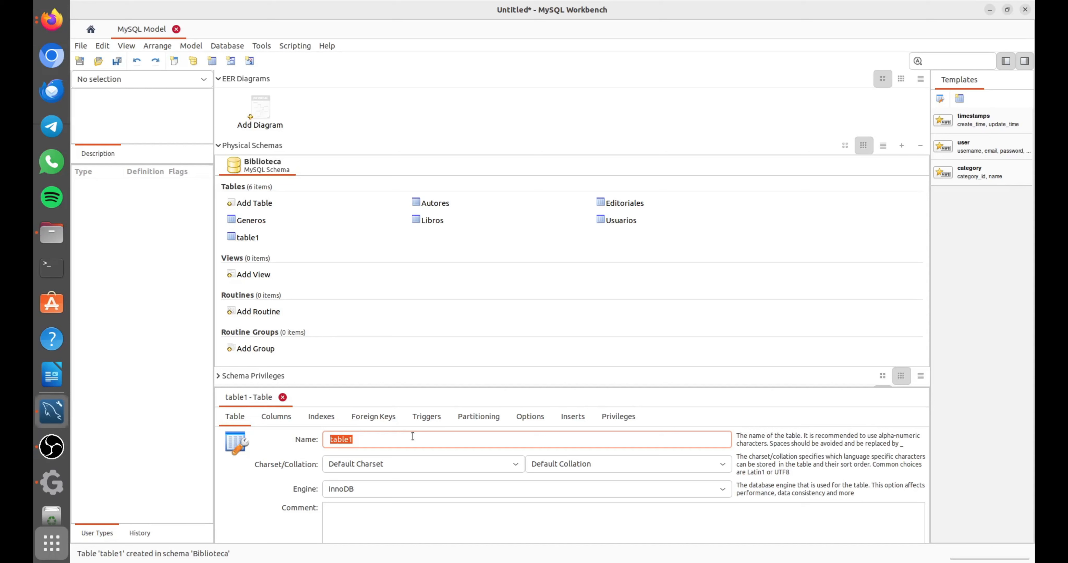
{"action": "type", "text": "Prestamos"}
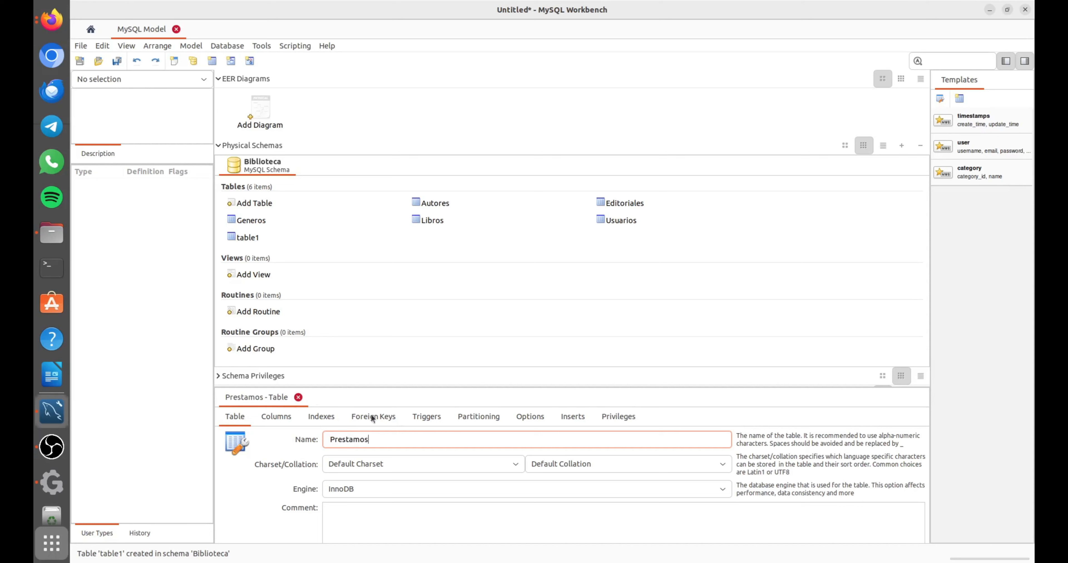
{"action": "left_click", "coordinate": [285, 419]}
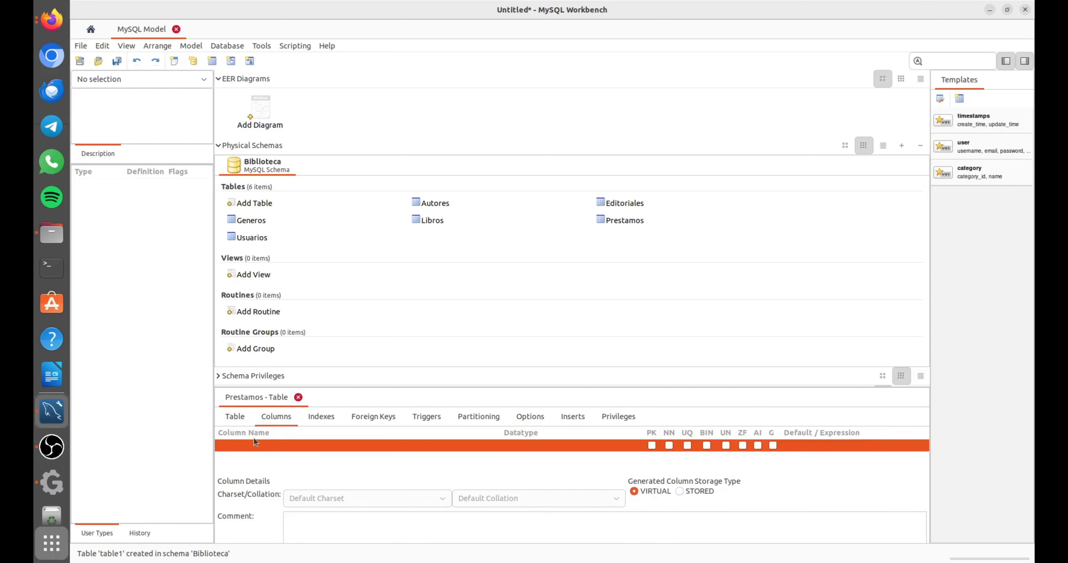
Add an INT column named idPrestamo to the Prestamos table as its not-null, auto-increment primary key.
{"action": "left_click", "coordinate": [243, 444]}
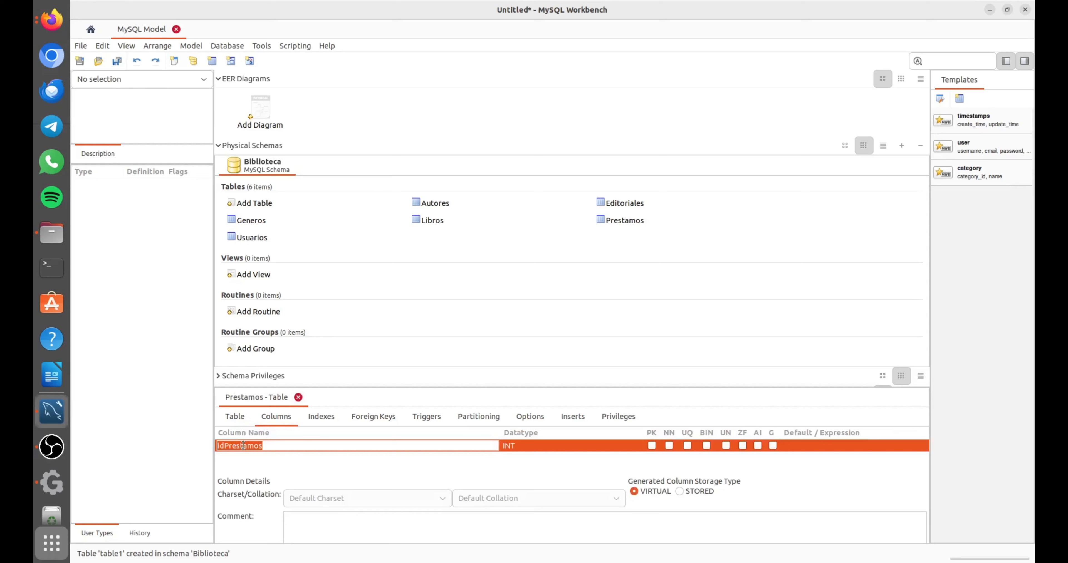
{"action": "left_click", "coordinate": [275, 446]}
{"action": "key", "text": "BackSpace"}
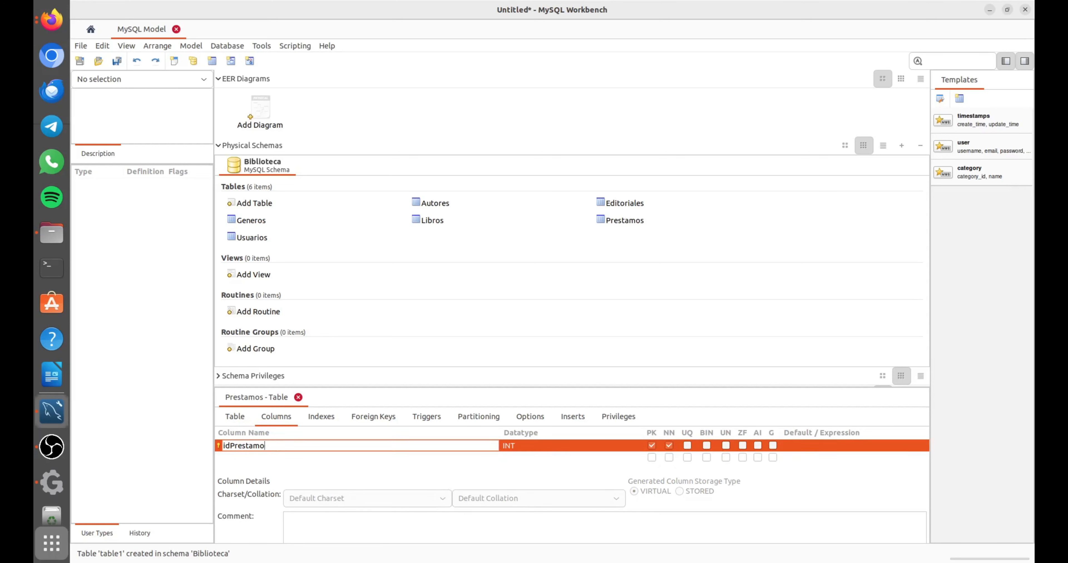
{"action": "left_click", "coordinate": [755, 447]}
{"action": "left_click", "coordinate": [228, 457]}
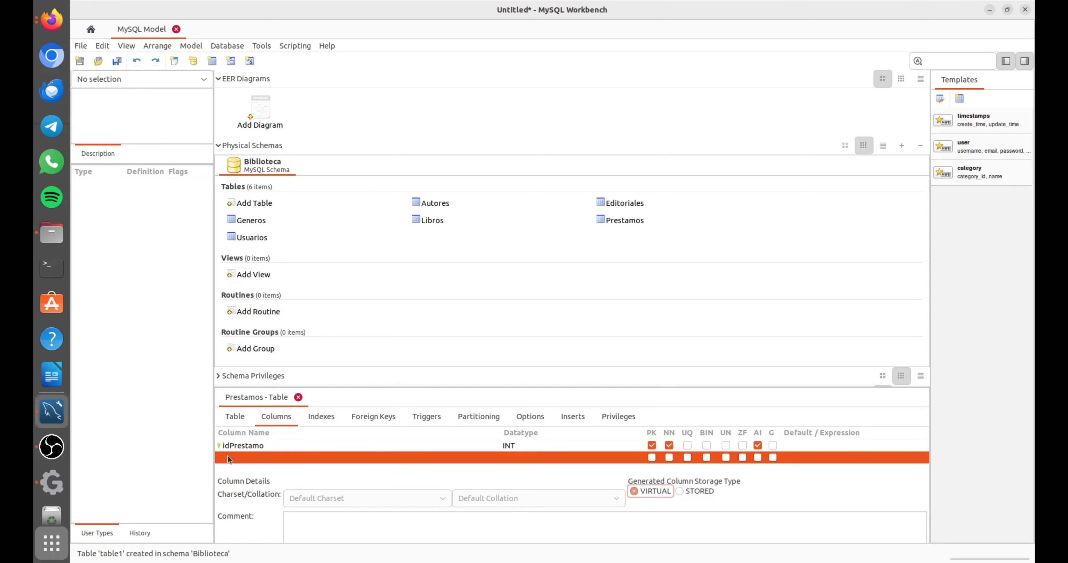
Add a not-null DATE column named FechaPrestamo to the Prestamos table.
{"action": "left_click", "coordinate": [232, 459]}
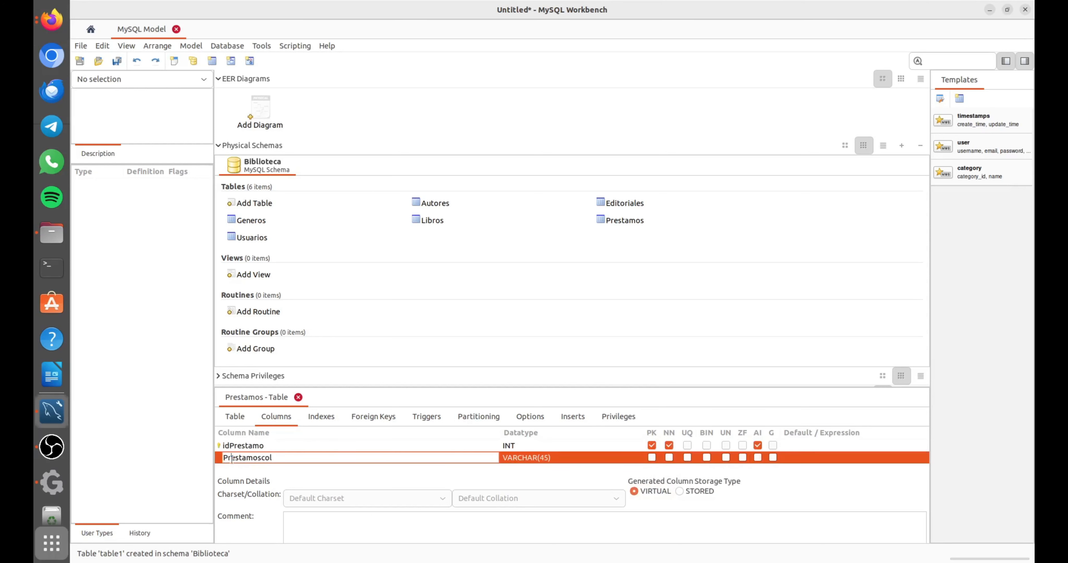
{"action": "type", "text": "Fecha"}
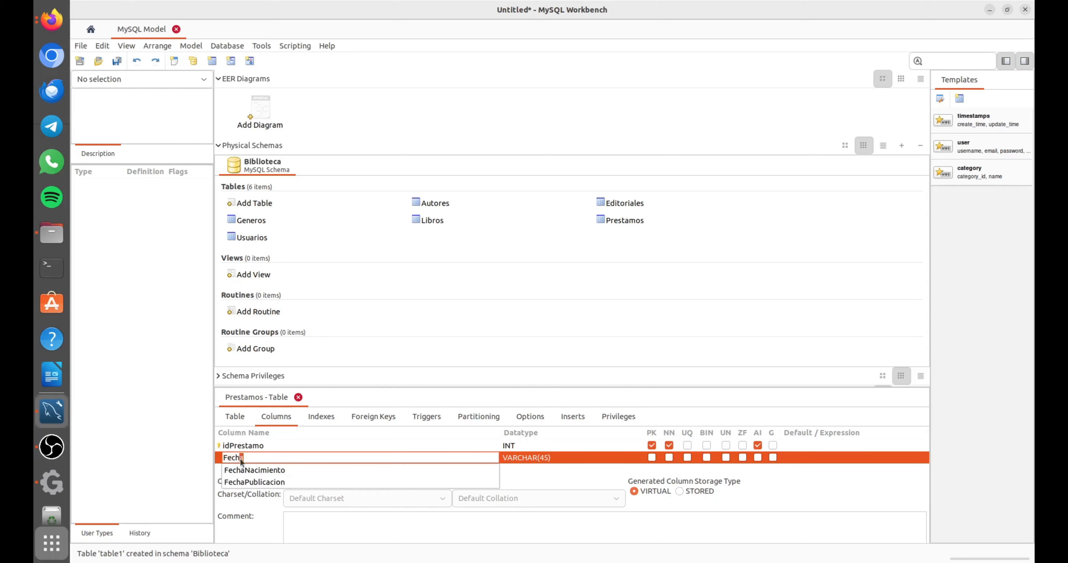
{"action": "type", "text": "Prestamo"}
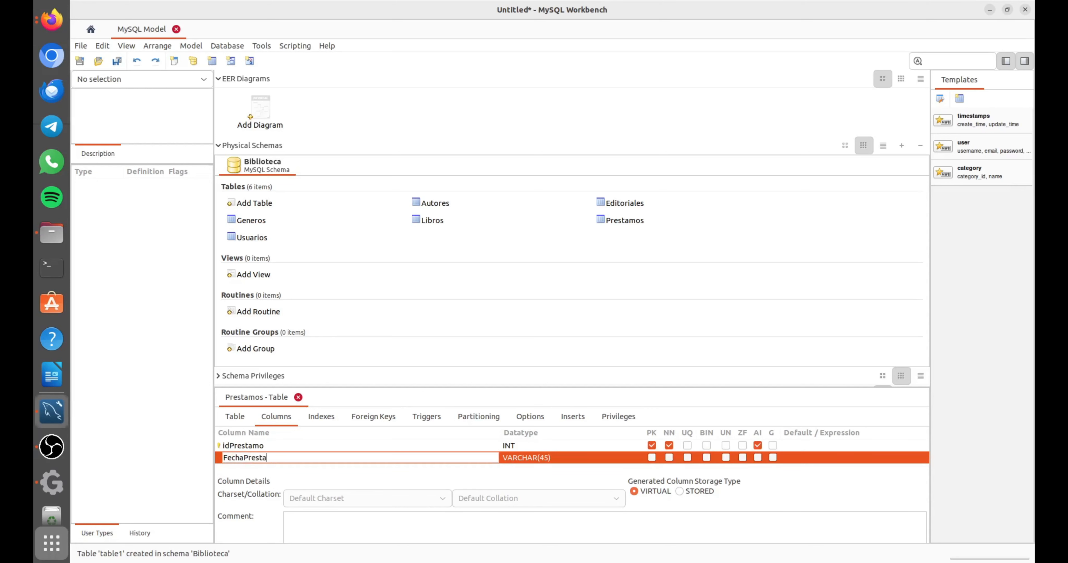
{"action": "left_click", "coordinate": [543, 458]}
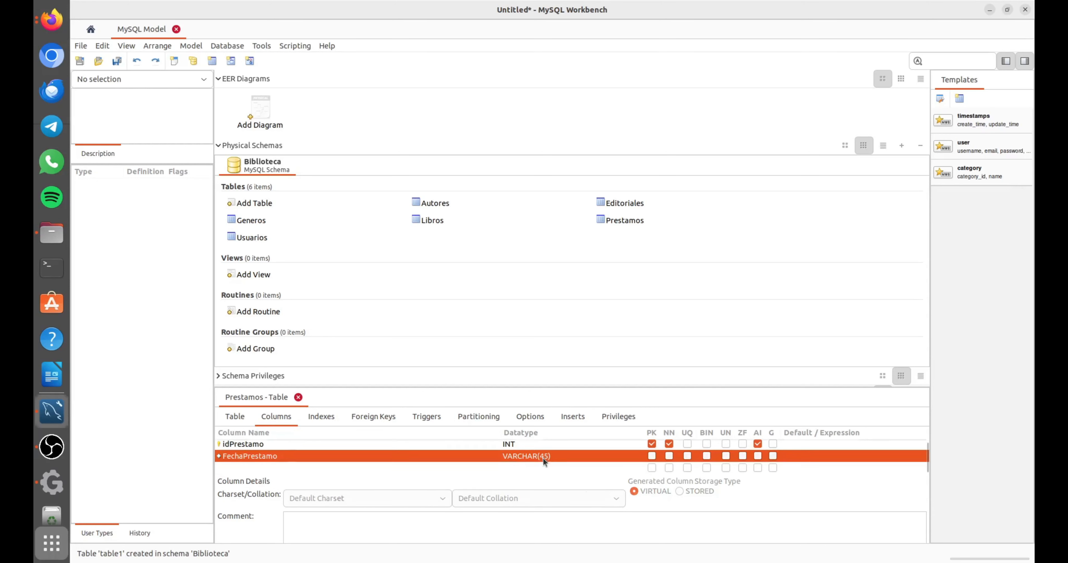
{"action": "left_click", "coordinate": [628, 457]}
{"action": "left_click", "coordinate": [631, 458]}
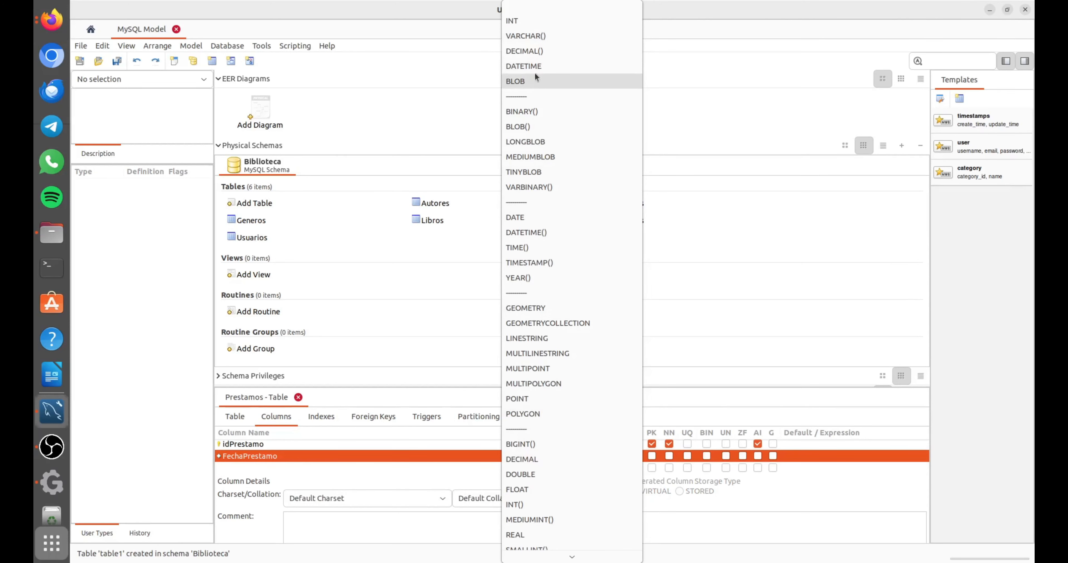
{"action": "left_click", "coordinate": [536, 218]}
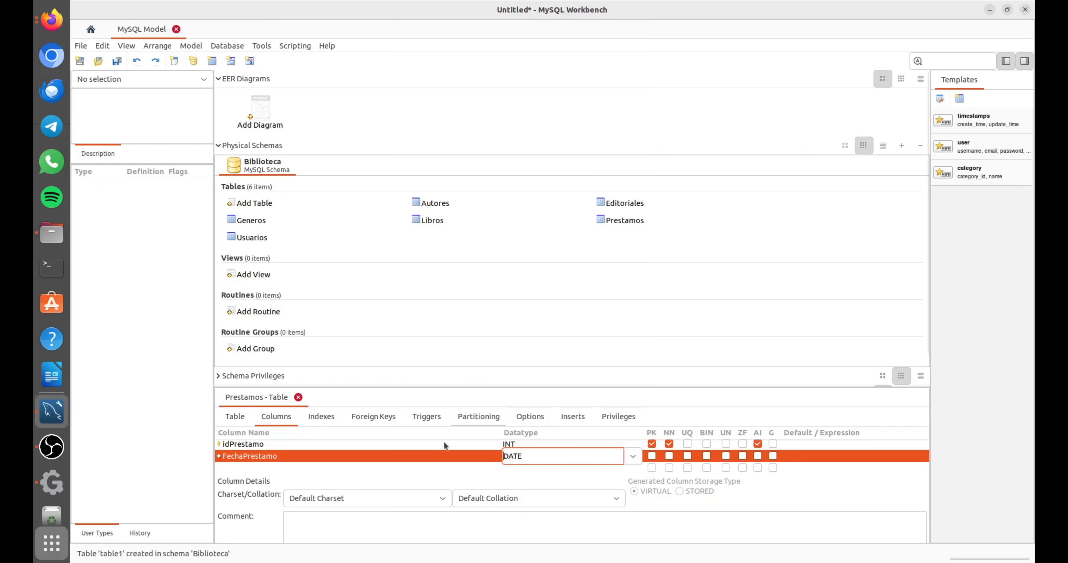
{"action": "left_click", "coordinate": [666, 457]}
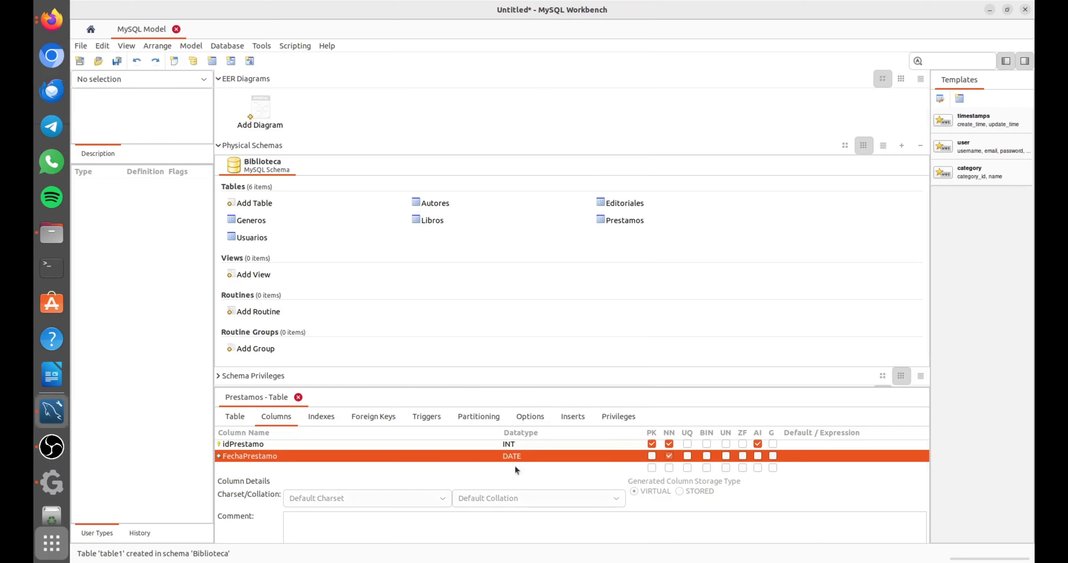
Add a not-null DATE column named FechaDevolucion to the Prestamos table.
{"action": "left_click", "coordinate": [256, 468]}
{"action": "left_click", "coordinate": [256, 469]}
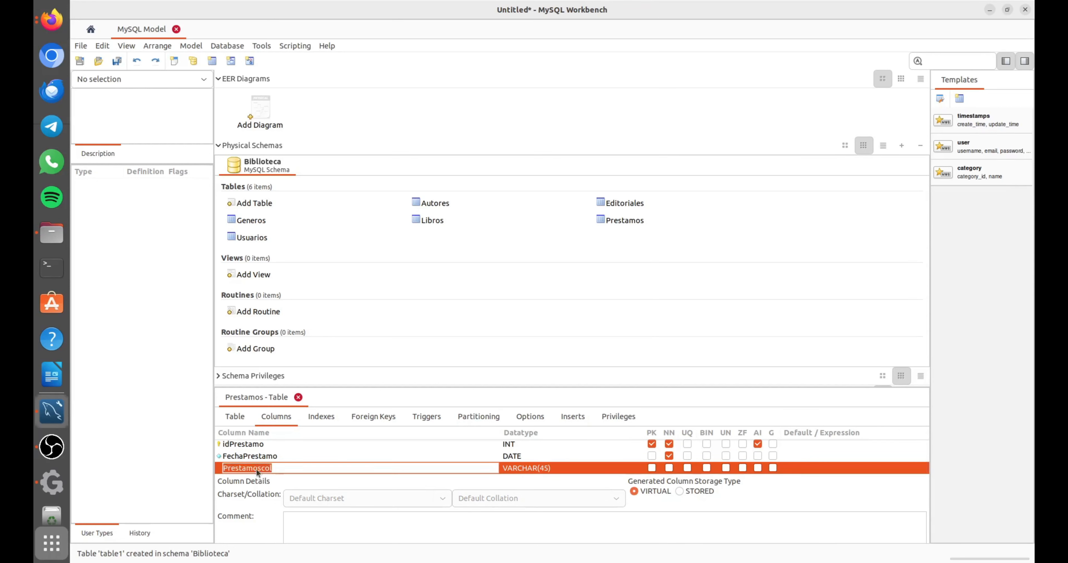
{"action": "type", "text": "FechaDevolucion"}
{"action": "key", "text": "Return"}
{"action": "scroll", "coordinate": [542, 471], "scroll_direction": "down", "scroll_amount": 1}
{"action": "left_click", "coordinate": [631, 458]}
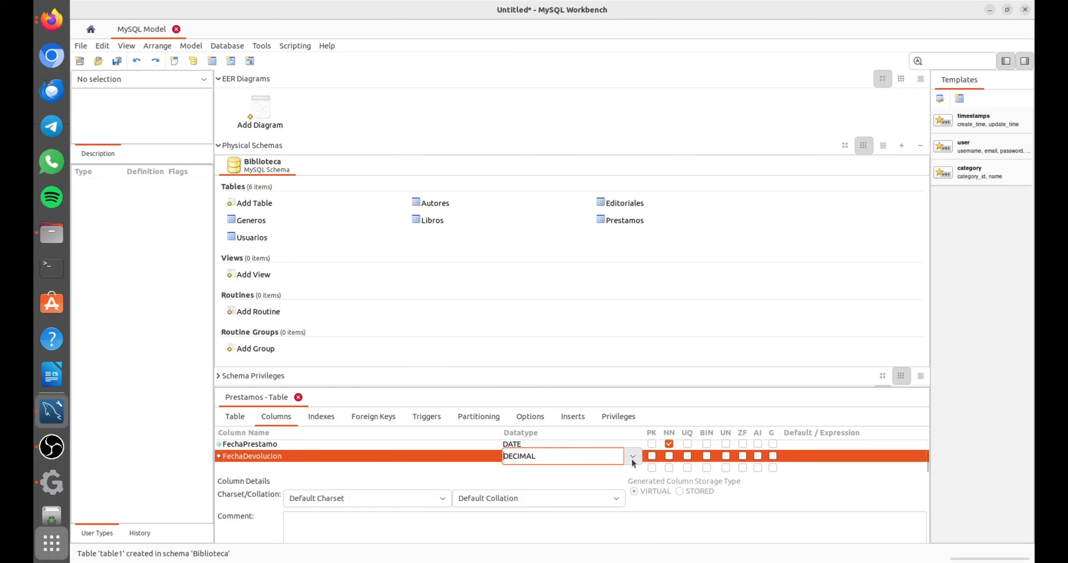
{"action": "left_click", "coordinate": [631, 458]}
{"action": "left_click", "coordinate": [595, 226]}
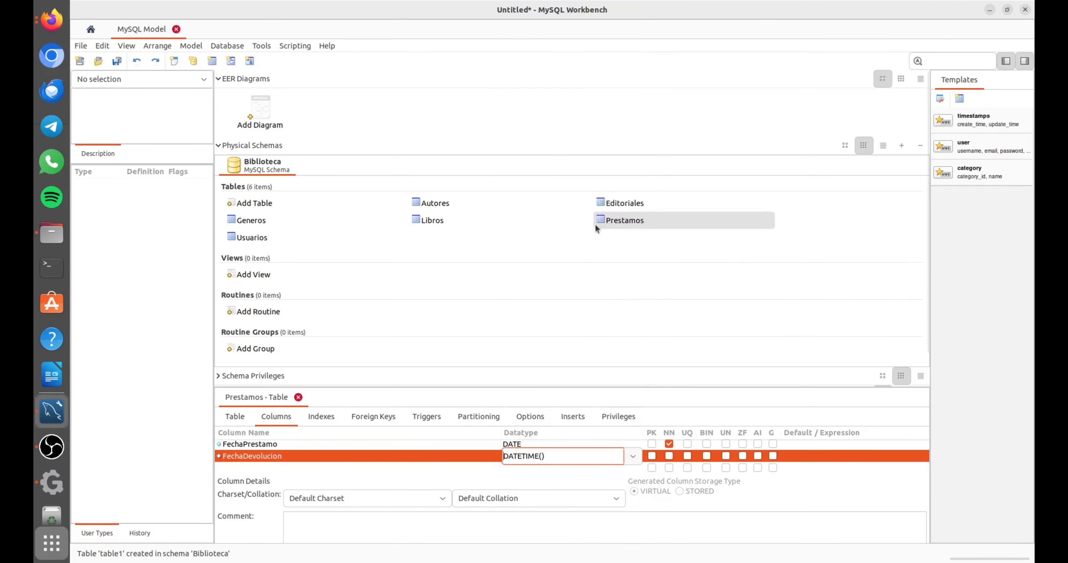
{"action": "left_click", "coordinate": [632, 456]}
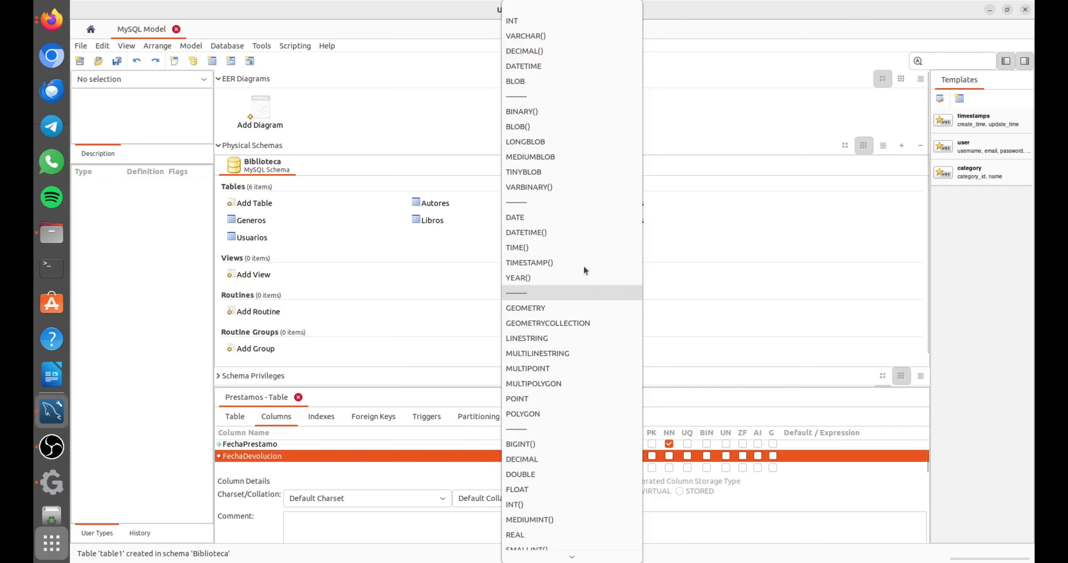
{"action": "left_click", "coordinate": [565, 219]}
{"action": "left_click", "coordinate": [669, 457]}
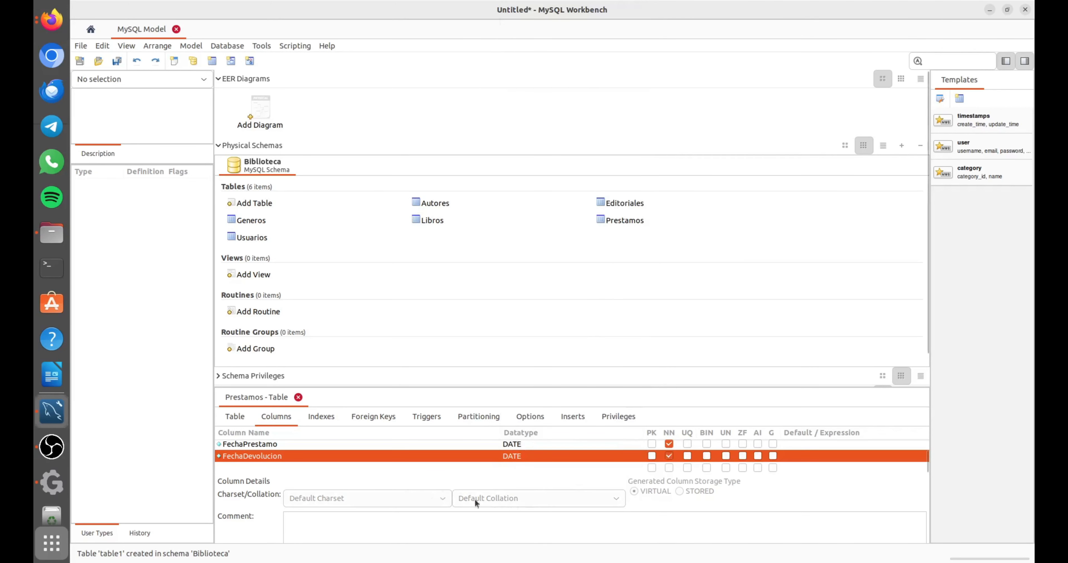
Add a not-null VARCHAR(20) column named Estado to the Prestamos table.
{"action": "left_click", "coordinate": [280, 469]}
{"action": "left_click", "coordinate": [280, 468]}
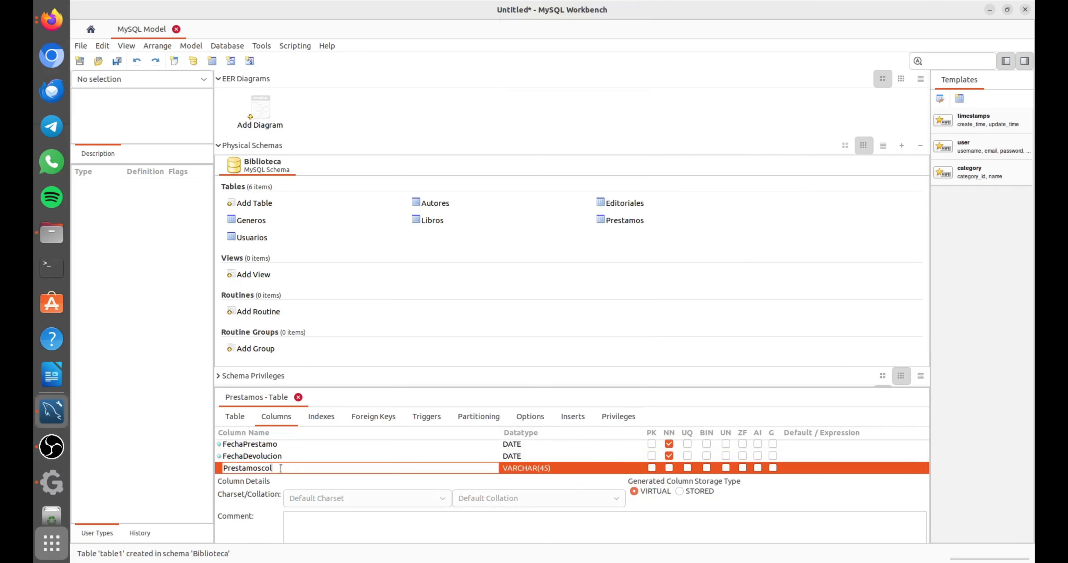
{"action": "double_click", "coordinate": [280, 468]}
{"action": "type", "text": "Estado"}
{"action": "left_click", "coordinate": [541, 469]}
{"action": "left_click", "coordinate": [544, 456]}
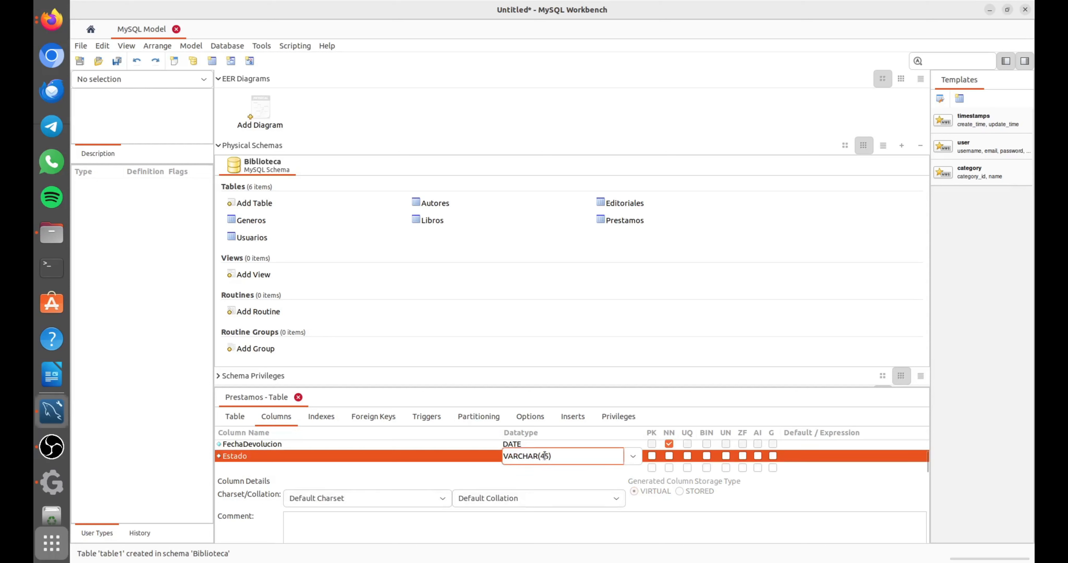
{"action": "key", "text": "BackSpace"}
{"action": "key", "text": "BackSpace"}
{"action": "type", "text": "20"}
{"action": "left_click", "coordinate": [668, 457]}
{"action": "left_click", "coordinate": [668, 457]}
Add a not-null INT column named ISBN to the Prestamos table.
{"action": "left_click", "coordinate": [234, 469]}
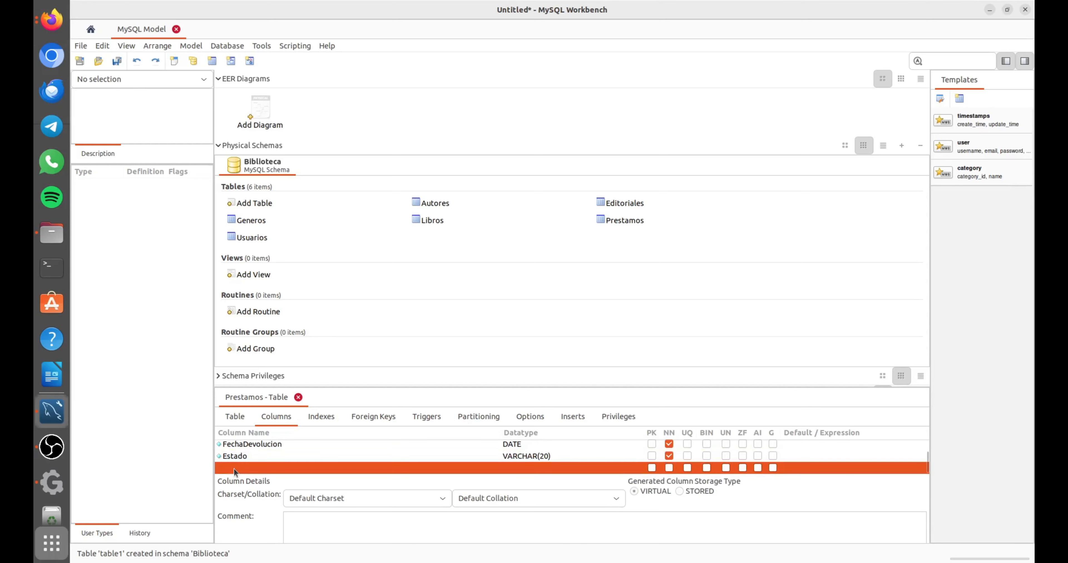
{"action": "left_click", "coordinate": [234, 468]}
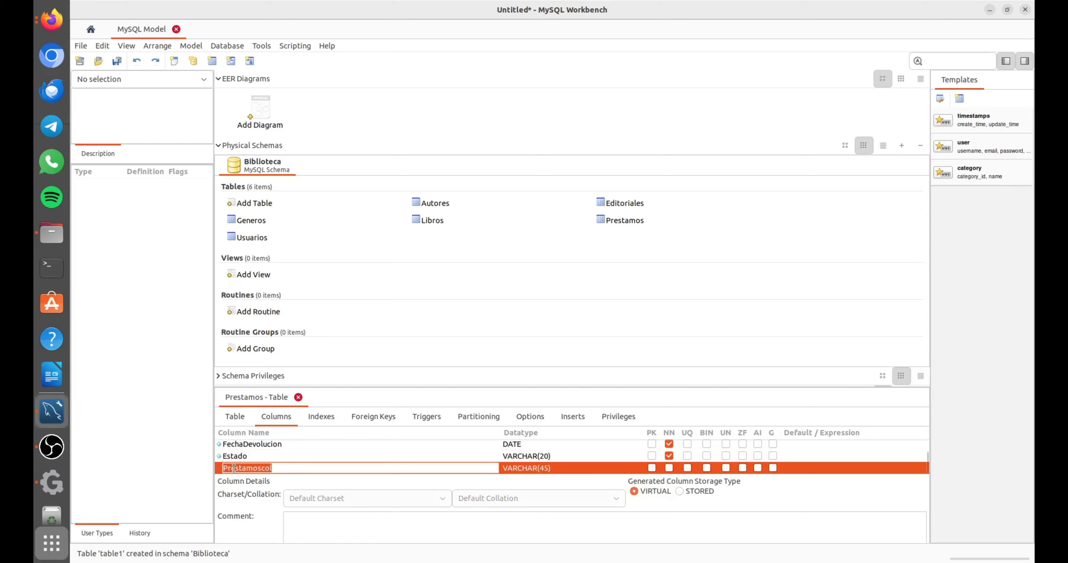
{"action": "type", "text": "ISBN"}
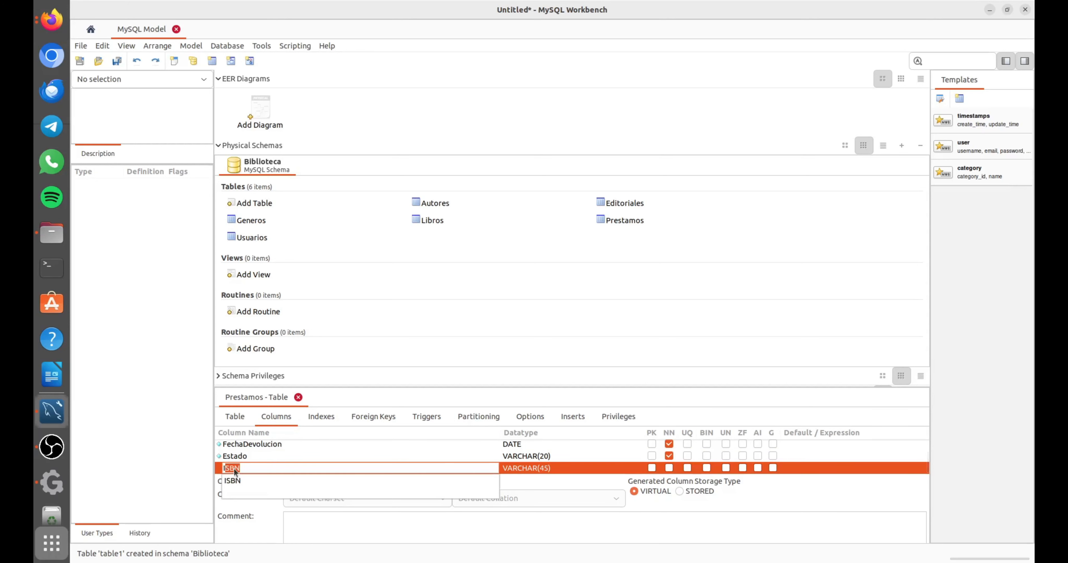
{"action": "left_click", "coordinate": [239, 480]}
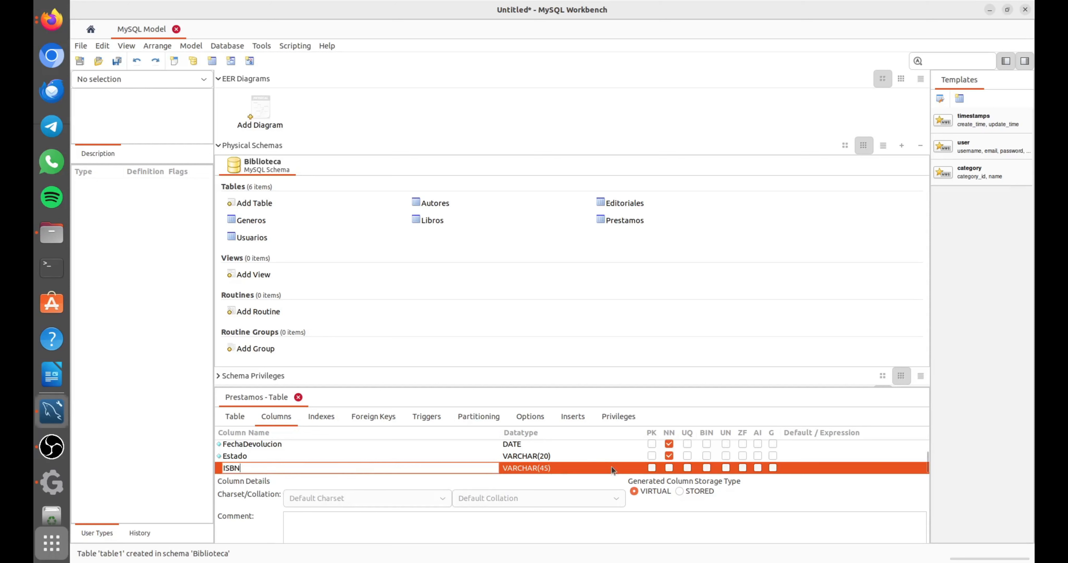
{"action": "key", "text": "Return"}
{"action": "left_click", "coordinate": [568, 456]}
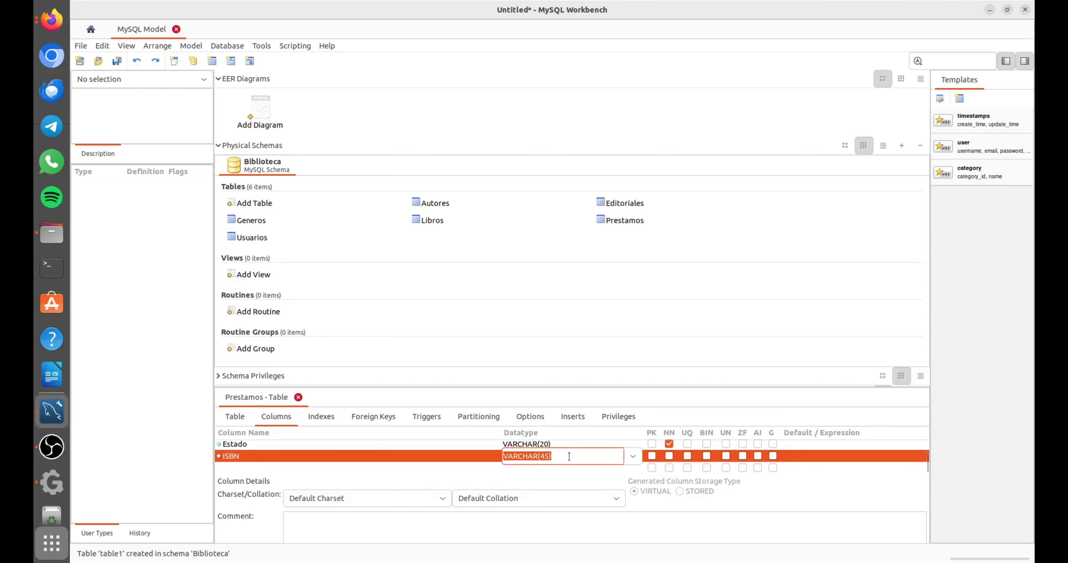
{"action": "left_click", "coordinate": [635, 456]}
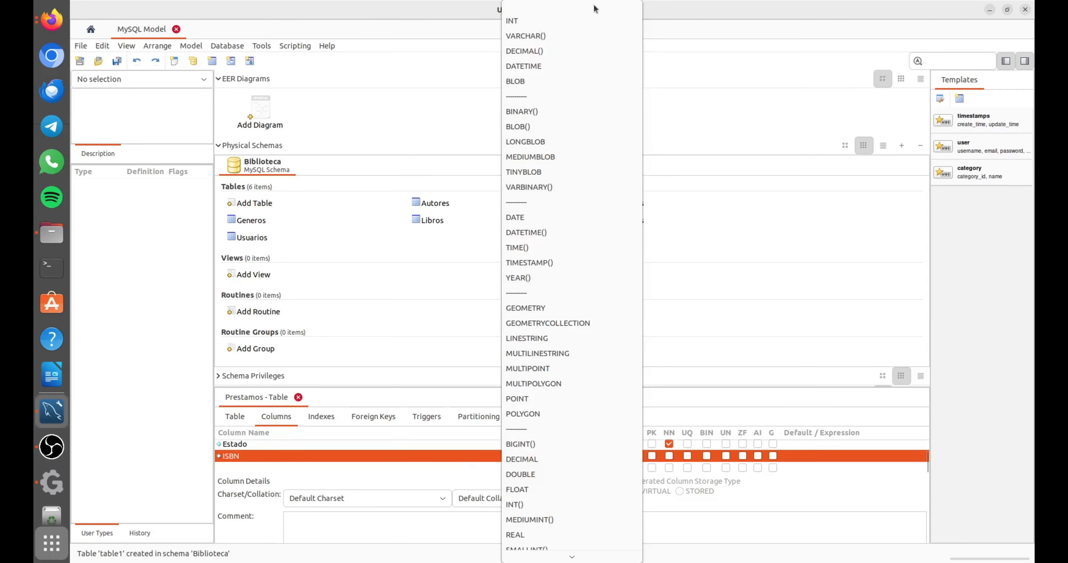
{"action": "left_click", "coordinate": [578, 21]}
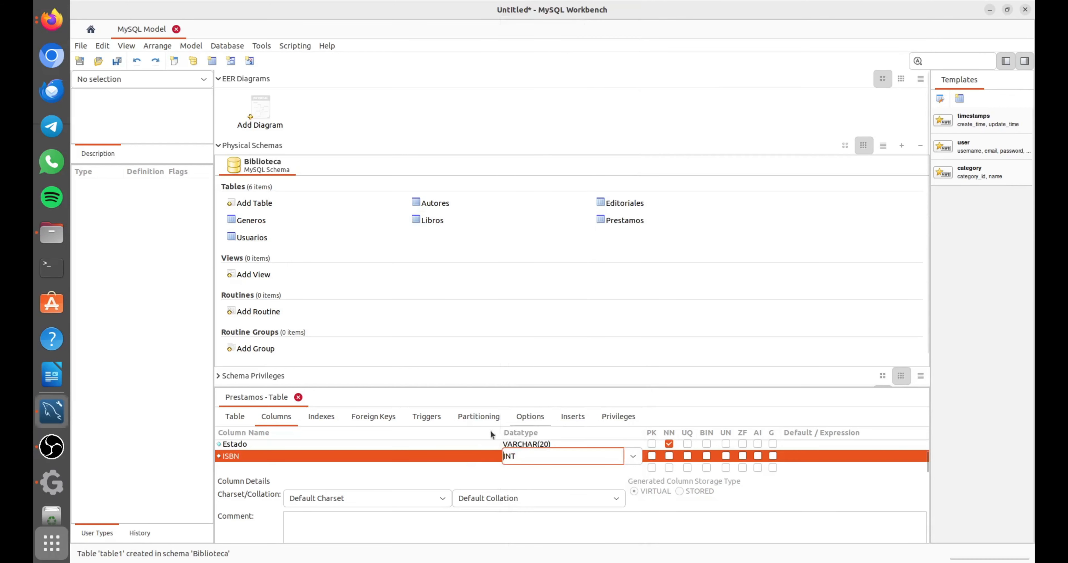
{"action": "left_click", "coordinate": [669, 455]}
Add a not-null INT column named idUsuario to the Prestamos table.
{"action": "left_click", "coordinate": [228, 467]}
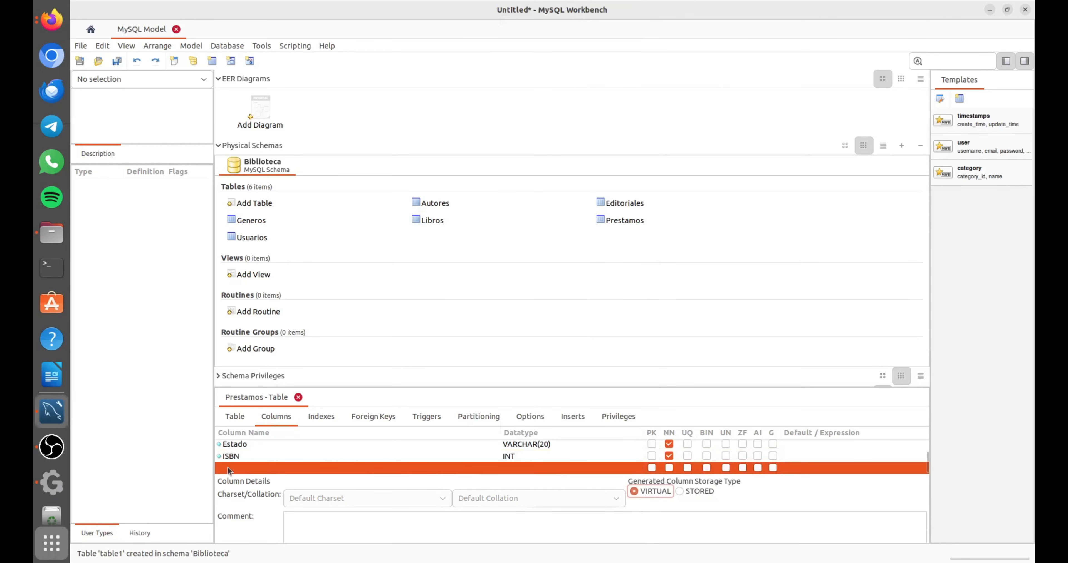
{"action": "left_click", "coordinate": [227, 467]}
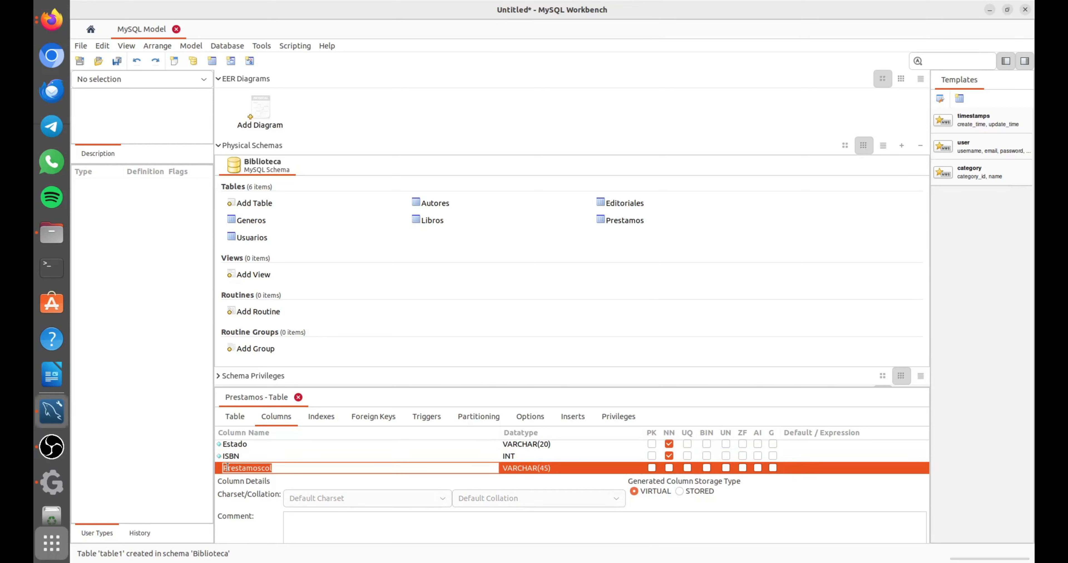
{"action": "type", "text": "id"}
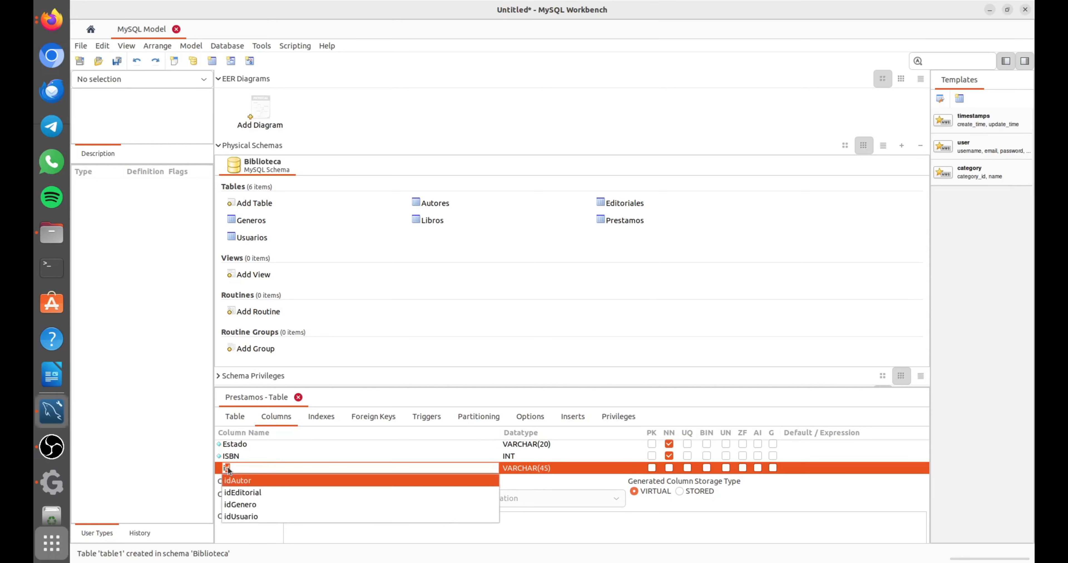
{"action": "left_click", "coordinate": [253, 517]}
{"action": "left_click", "coordinate": [600, 472]}
{"action": "left_click", "coordinate": [626, 456]}
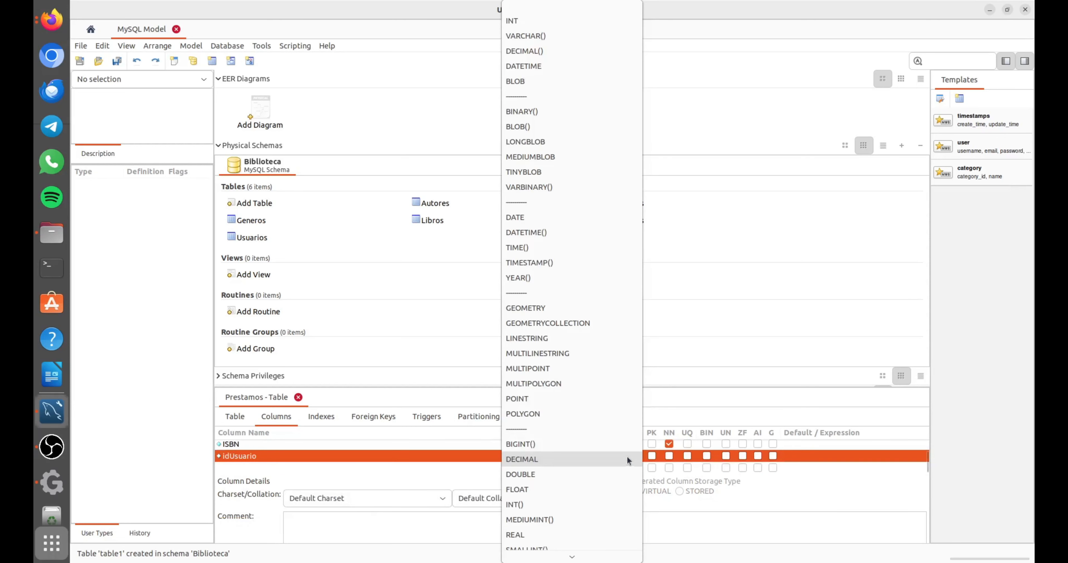
{"action": "left_click", "coordinate": [558, 19]}
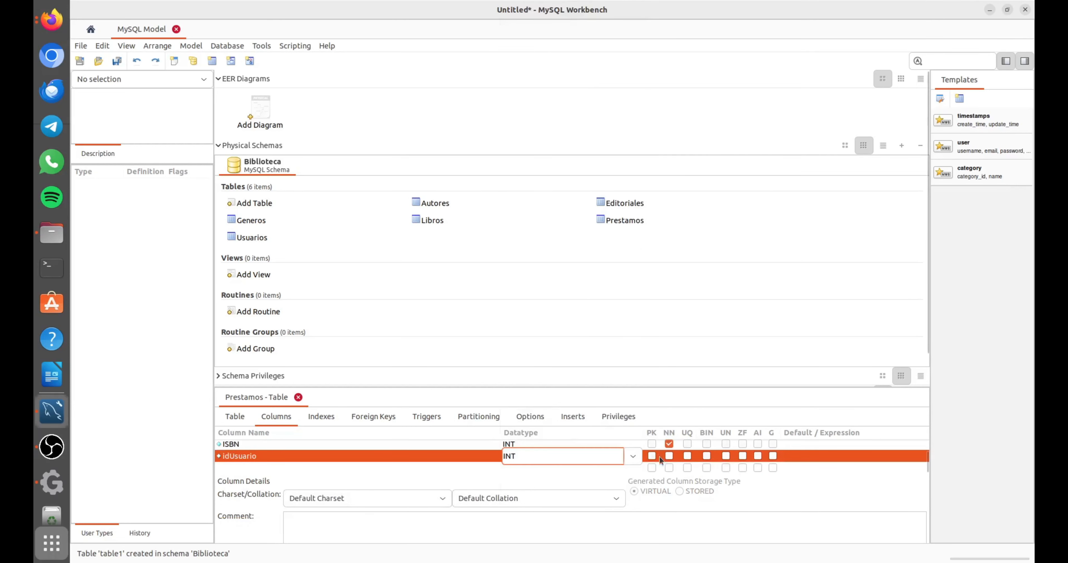
{"action": "left_click", "coordinate": [669, 456]}
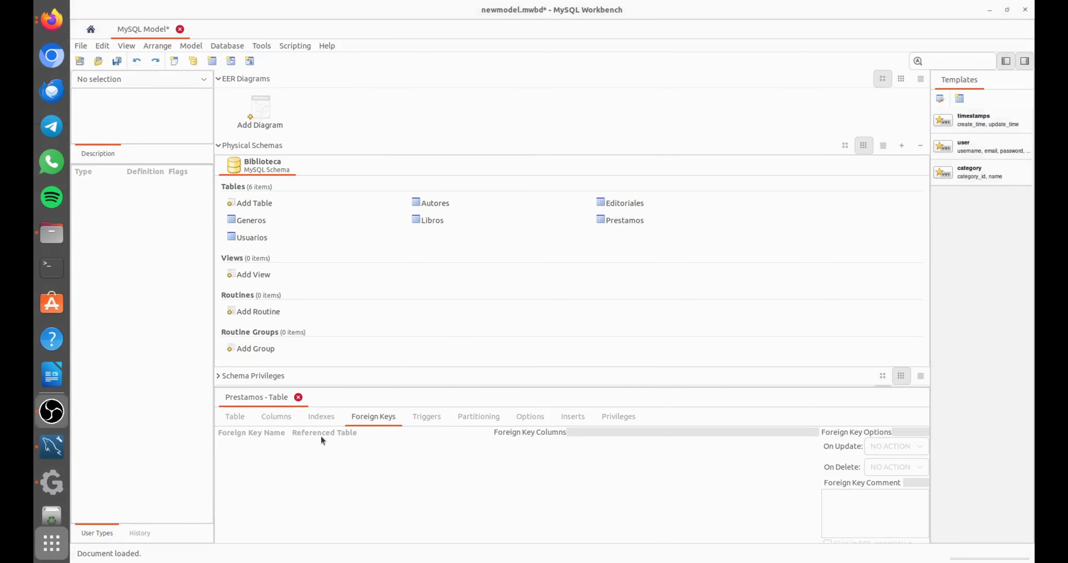
Create the foreign key fk_Libros in Prestamos, linking its ISBN column to ISBN in the Libros table.
{"action": "left_click", "coordinate": [259, 436]}
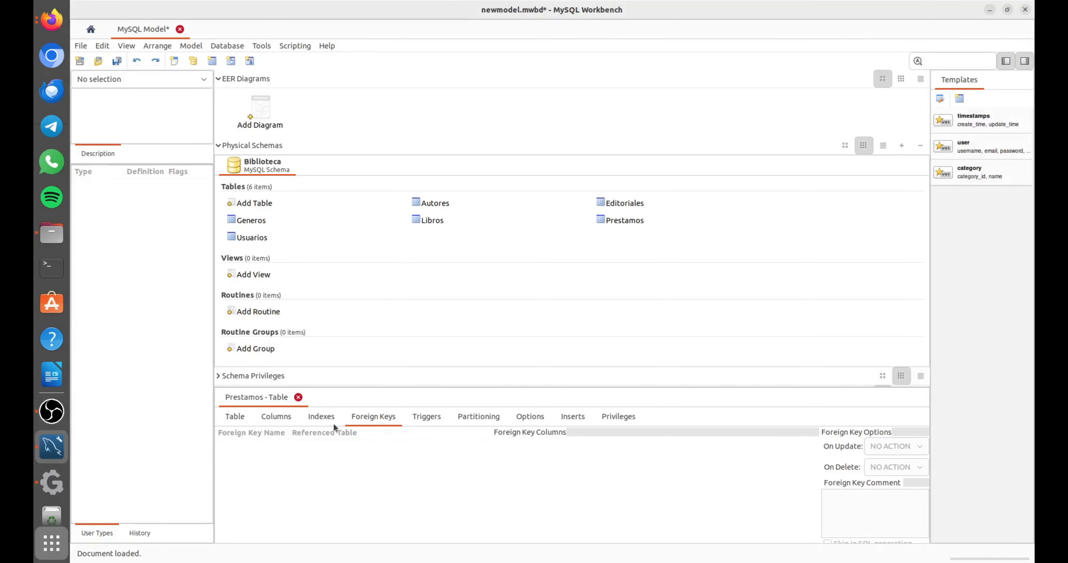
{"action": "left_click", "coordinate": [245, 445]}
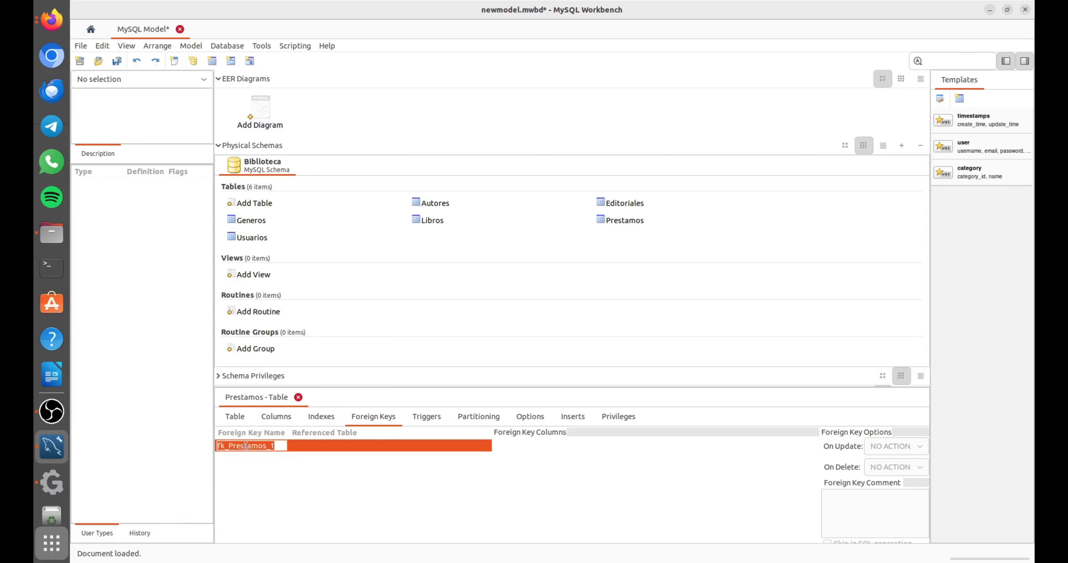
{"action": "key", "text": "End"}
{"action": "key", "text": "BackSpace"}
{"action": "key", "text": "BackSpace"}
{"action": "key", "text": "BackSpace"}
{"action": "key", "text": "BackSpace"}
{"action": "key", "text": "BackSpace"}
{"action": "key", "text": "BackSpace"}
{"action": "key", "text": "BackSpace"}
{"action": "key", "text": "BackSpace"}
{"action": "key", "text": "BackSpace"}
{"action": "key", "text": "BackSpace"}
{"action": "key", "text": "BackSpace"}
{"action": "type", "text": "Libros"}
{"action": "key", "text": "Return"}
{"action": "left_click", "coordinate": [311, 446]}
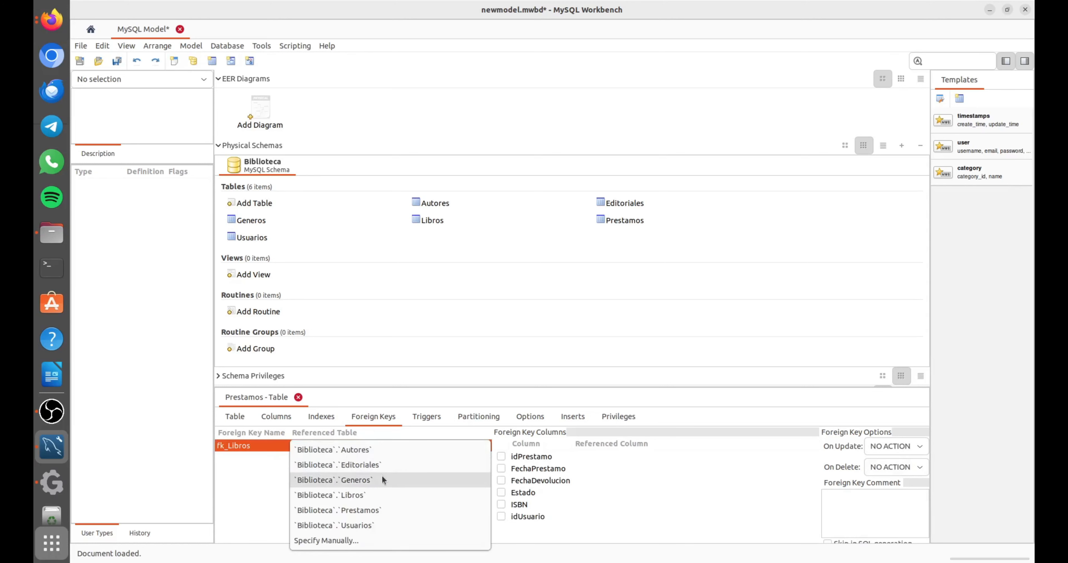
{"action": "left_click", "coordinate": [381, 493]}
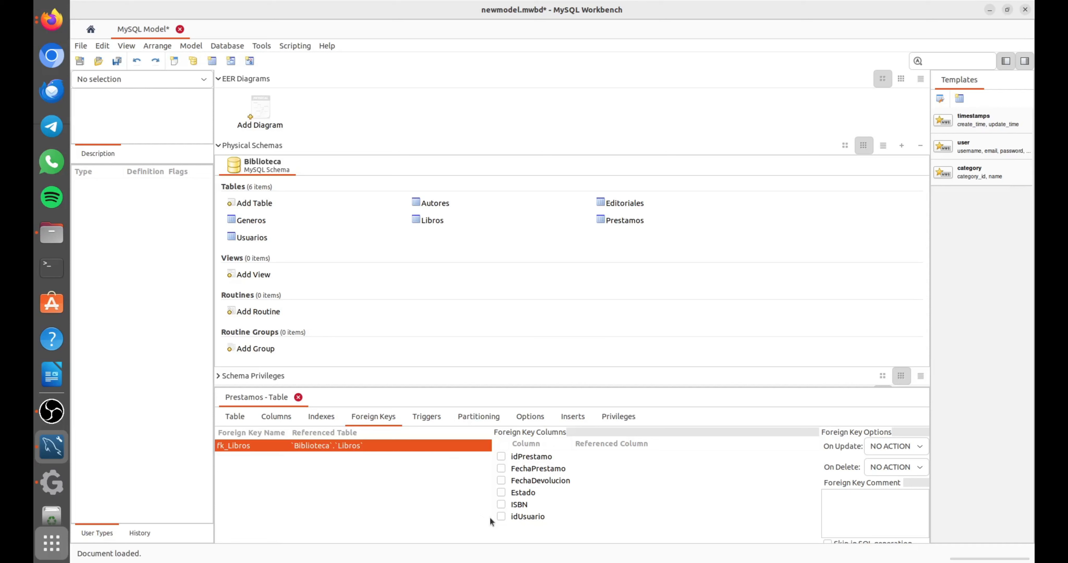
{"action": "left_click", "coordinate": [501, 504]}
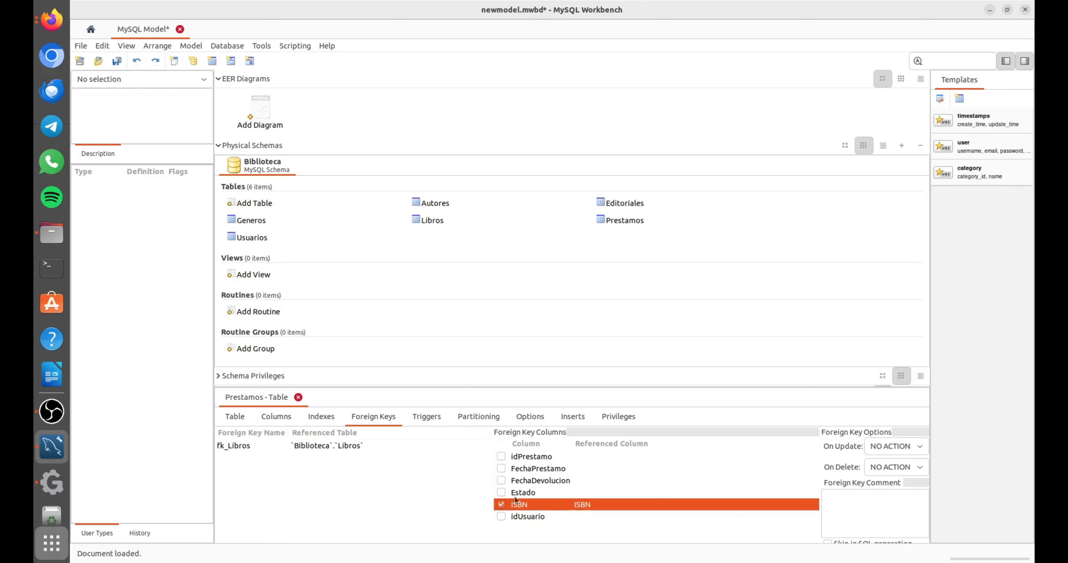
Create the foreign key fk_Usuarios in Prestamos, linking its idUsuario column to idUsuario in the Usuarios table, and close the table editor.
{"action": "left_click", "coordinate": [235, 457]}
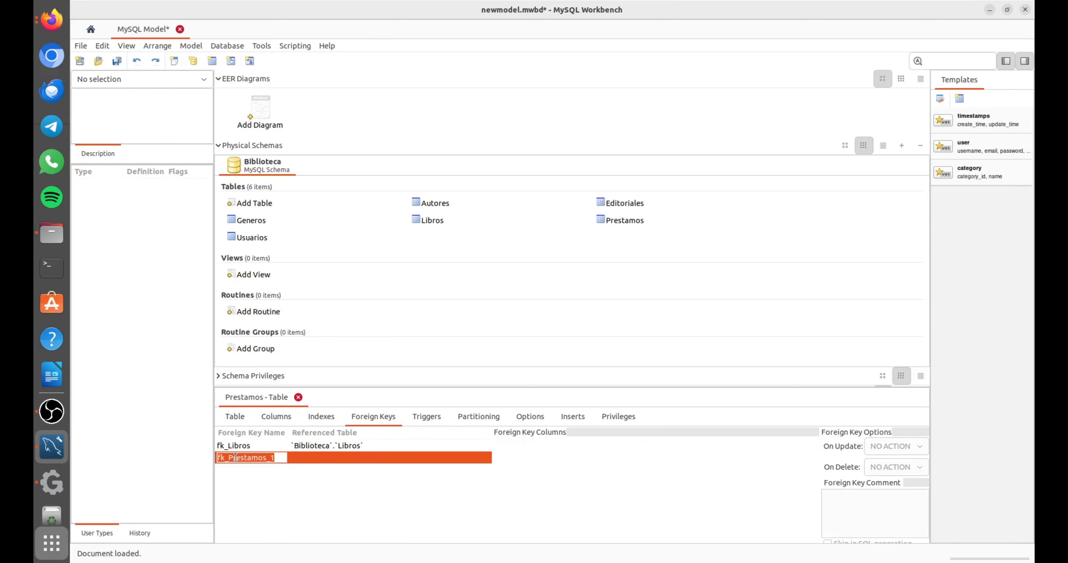
{"action": "key", "text": "End"}
{"action": "key", "text": "BackSpace"}
{"action": "key", "text": "BackSpace"}
{"action": "key", "text": "BackSpace"}
{"action": "key", "text": "BackSpace"}
{"action": "key", "text": "BackSpace"}
{"action": "key", "text": "BackSpace"}
{"action": "key", "text": "BackSpace"}
{"action": "key", "text": "BackSpace"}
{"action": "key", "text": "BackSpace"}
{"action": "key", "text": "BackSpace"}
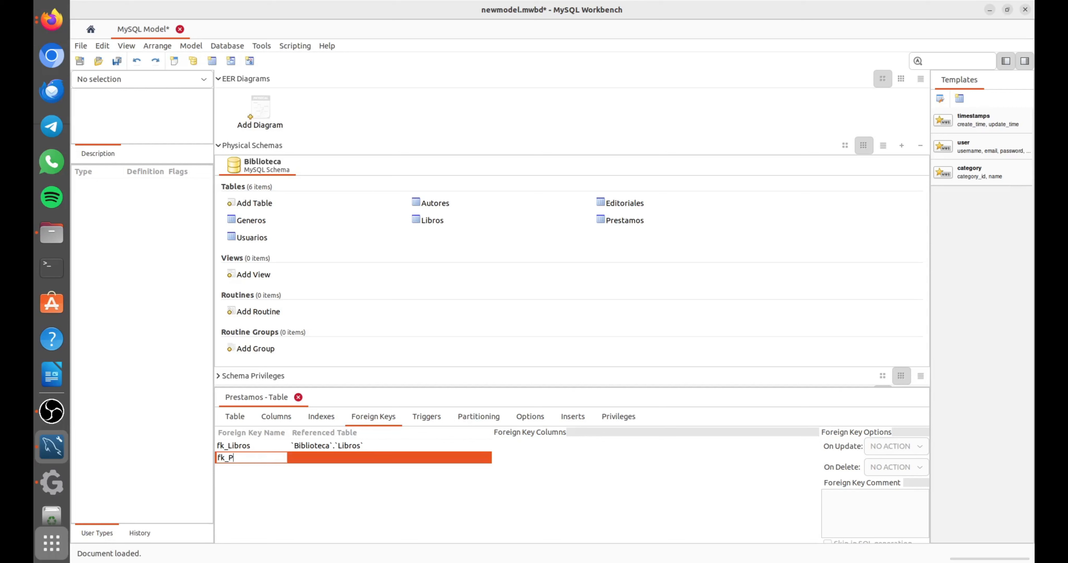
{"action": "key", "text": "BackSpace"}
{"action": "type", "text": "Usuarios"}
{"action": "key", "text": "Return"}
{"action": "left_click", "coordinate": [301, 457]}
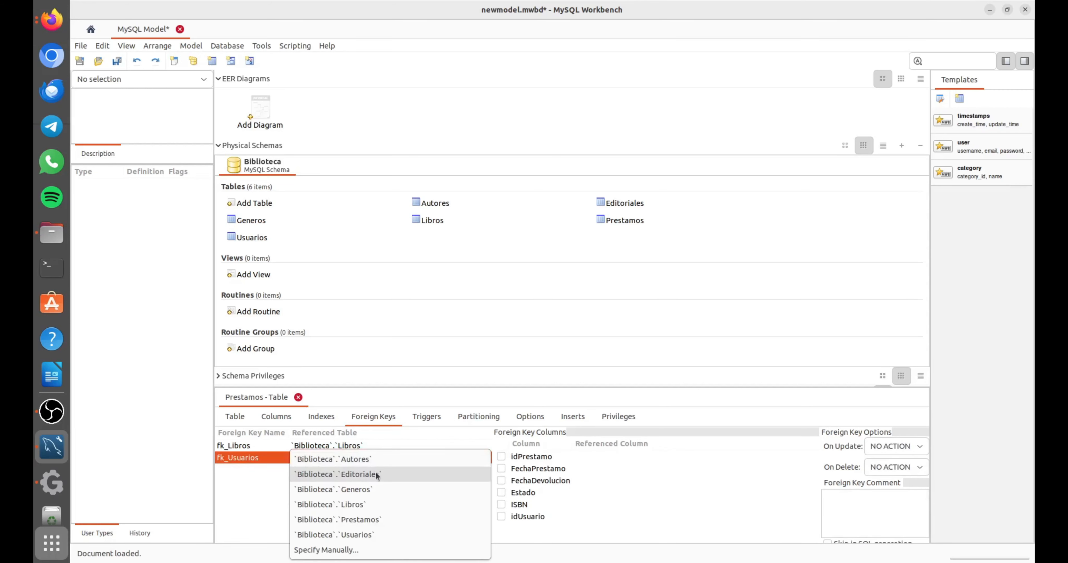
{"action": "left_click", "coordinate": [375, 531]}
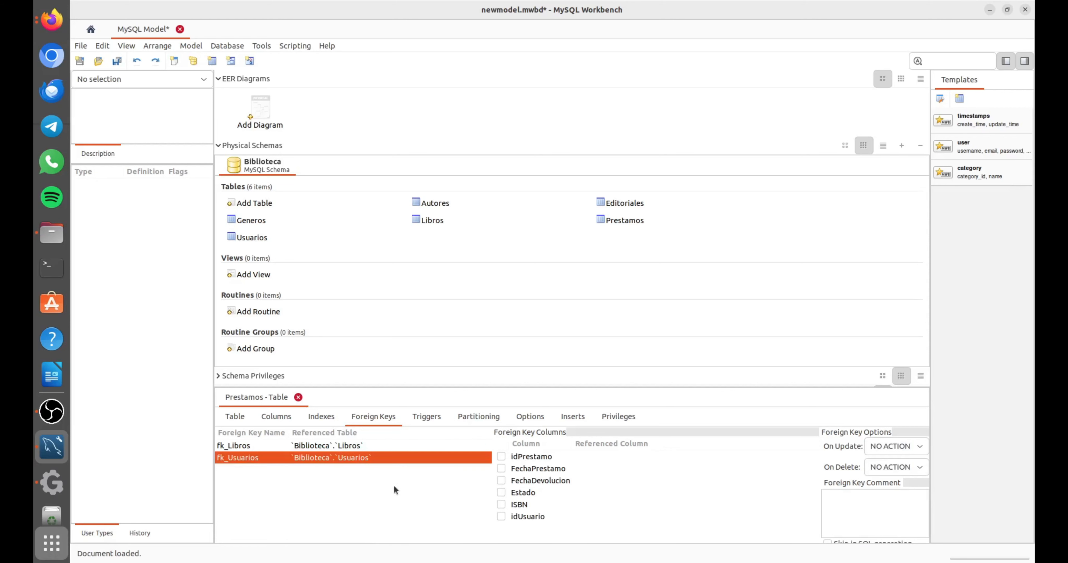
{"action": "left_click", "coordinate": [501, 516]}
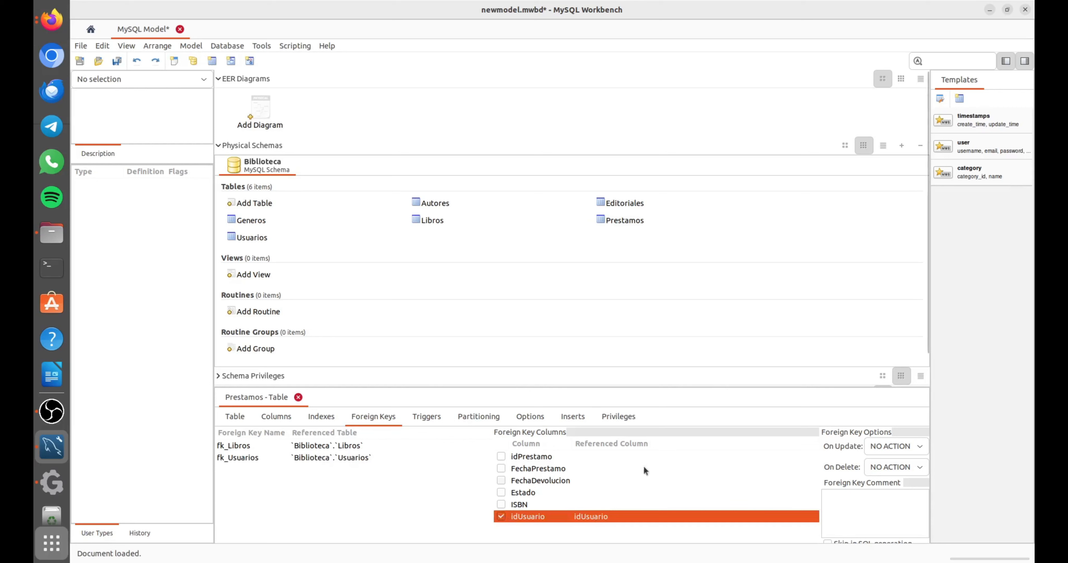
{"action": "left_click", "coordinate": [298, 397]}
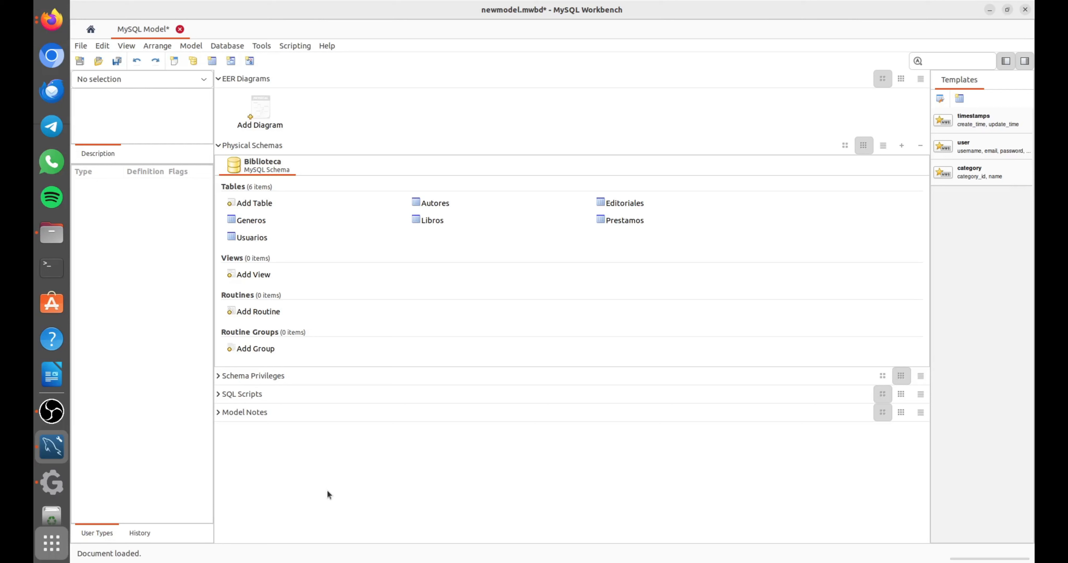
Create a new EER diagram for the model and place the Autores table on its canvas.
{"action": "double_click", "coordinate": [264, 105]}
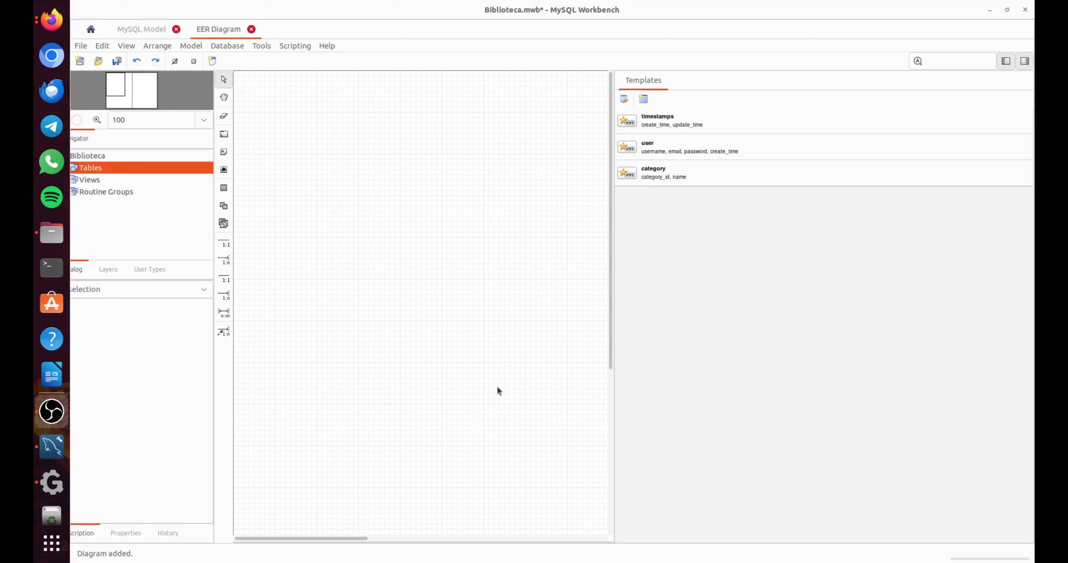
{"action": "double_click", "coordinate": [106, 166]}
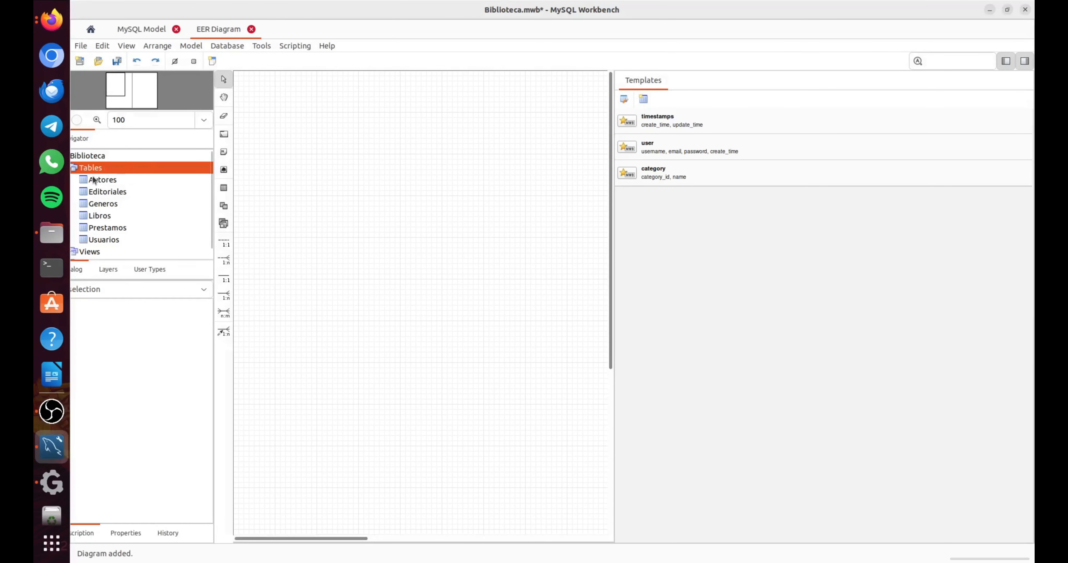
{"action": "left_click_drag", "start_coordinate": [96, 180], "coordinate": [375, 157]}
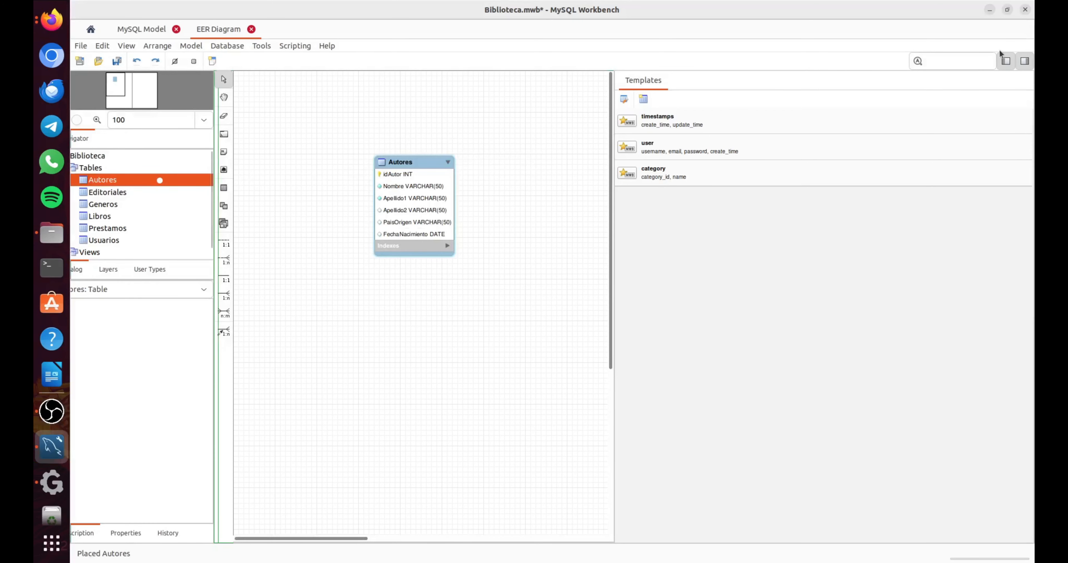
Hide the templates sidebar and place the Editoriales, Generos and Libros tables on the diagram canvas.
{"action": "left_click", "coordinate": [1006, 61]}
{"action": "left_click", "coordinate": [1006, 61]}
{"action": "left_click", "coordinate": [1024, 61]}
{"action": "left_click_drag", "start_coordinate": [92, 192], "coordinate": [496, 138]}
{"action": "left_click_drag", "start_coordinate": [114, 206], "coordinate": [448, 301]}
{"action": "left_click_drag", "start_coordinate": [106, 219], "coordinate": [344, 352]}
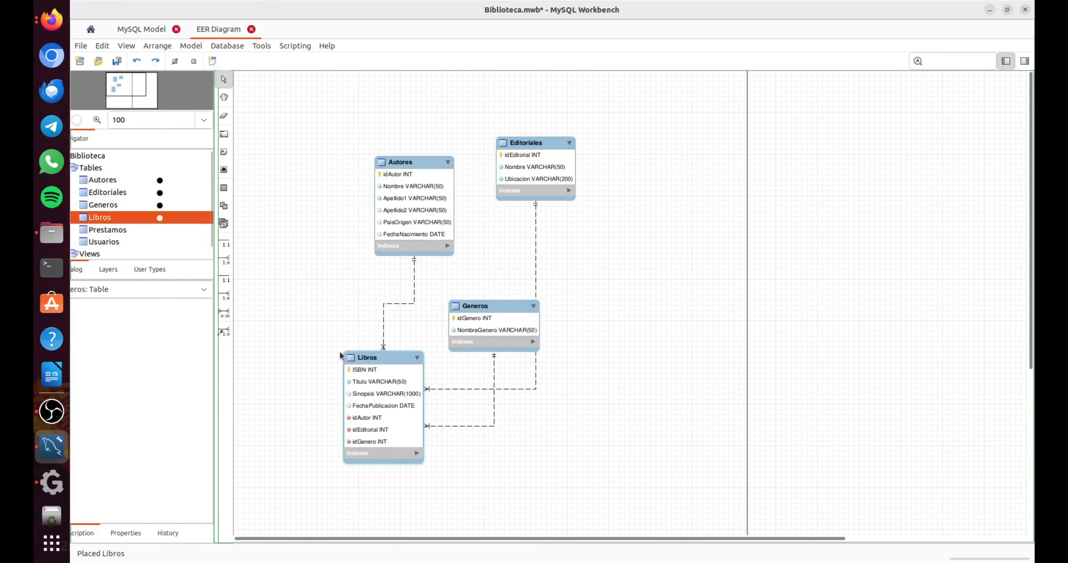
Place the Prestamos and Usuarios tables on the diagram, moving Generos and Prestamos to make room for them.
{"action": "left_click_drag", "start_coordinate": [506, 309], "coordinate": [581, 422]}
{"action": "left_click_drag", "start_coordinate": [107, 229], "coordinate": [563, 269]}
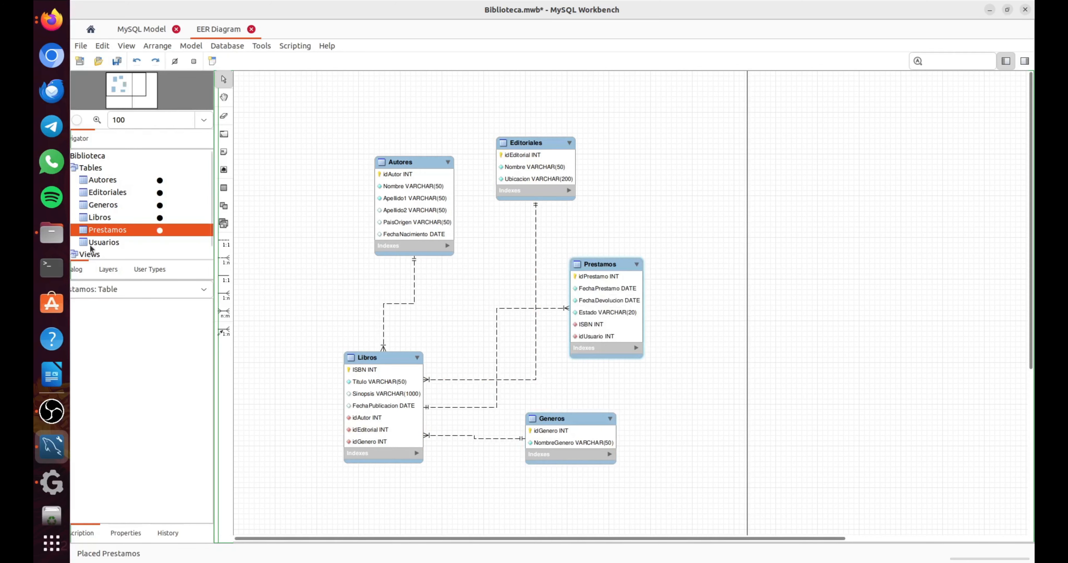
{"action": "left_click_drag", "start_coordinate": [95, 244], "coordinate": [667, 364]}
{"action": "left_click", "coordinate": [613, 269]}
{"action": "left_click_drag", "start_coordinate": [613, 269], "coordinate": [655, 237]}
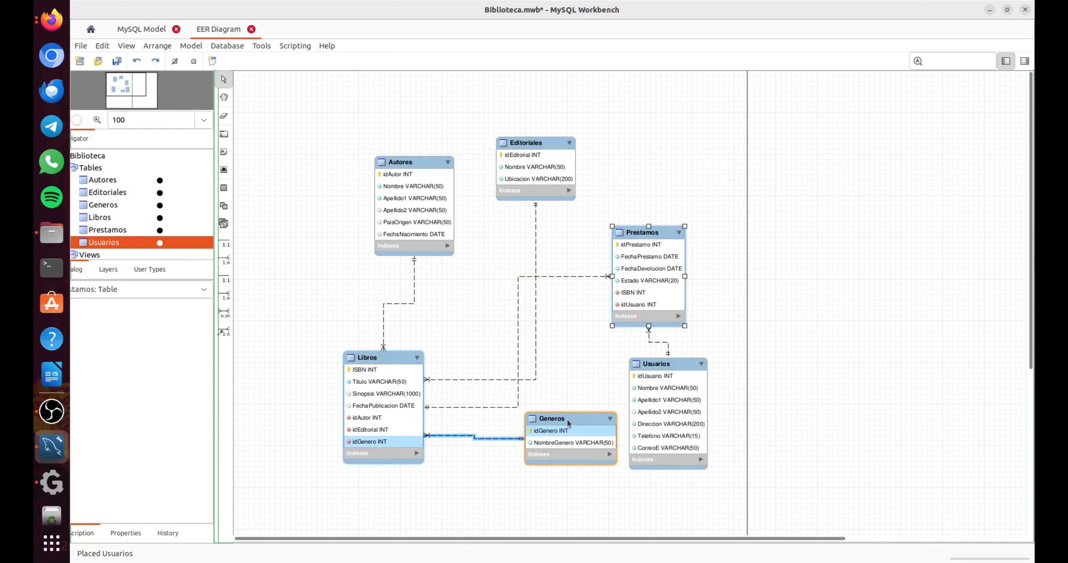
Rearrange the diagram with Autores left of Libros, Generos and Editoriales below it, Prestamos to its right and Usuarios directly below Prestamos.
{"action": "left_click_drag", "start_coordinate": [566, 419], "coordinate": [497, 443]}
{"action": "left_click_drag", "start_coordinate": [532, 145], "coordinate": [562, 414]}
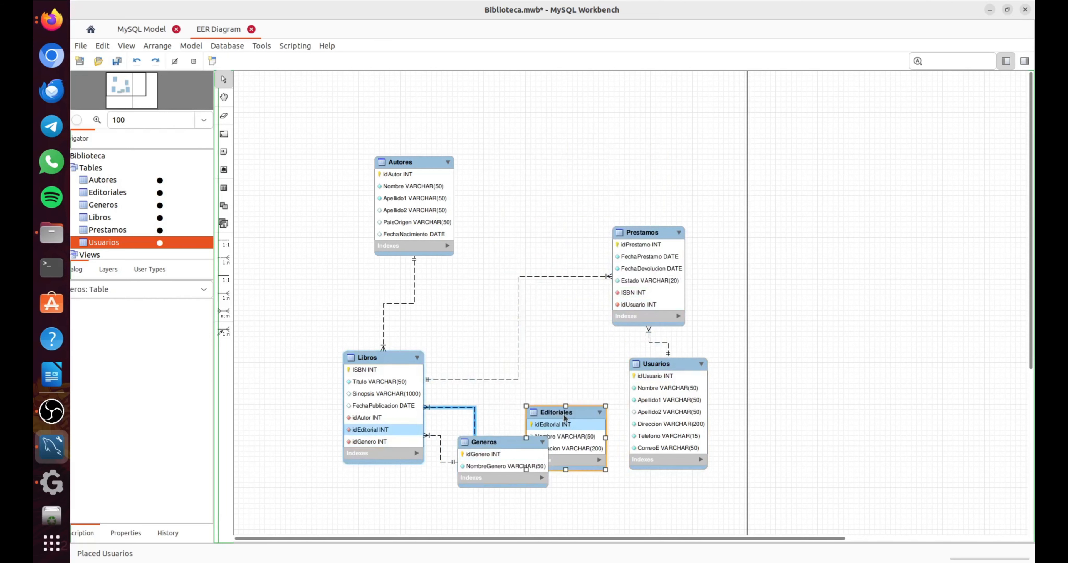
{"action": "left_click_drag", "start_coordinate": [415, 164], "coordinate": [332, 189]}
{"action": "left_click_drag", "start_coordinate": [394, 358], "coordinate": [482, 156]}
{"action": "left_click_drag", "start_coordinate": [524, 440], "coordinate": [379, 417]}
{"action": "left_click_drag", "start_coordinate": [588, 423], "coordinate": [519, 417]}
{"action": "left_click_drag", "start_coordinate": [658, 232], "coordinate": [619, 229]}
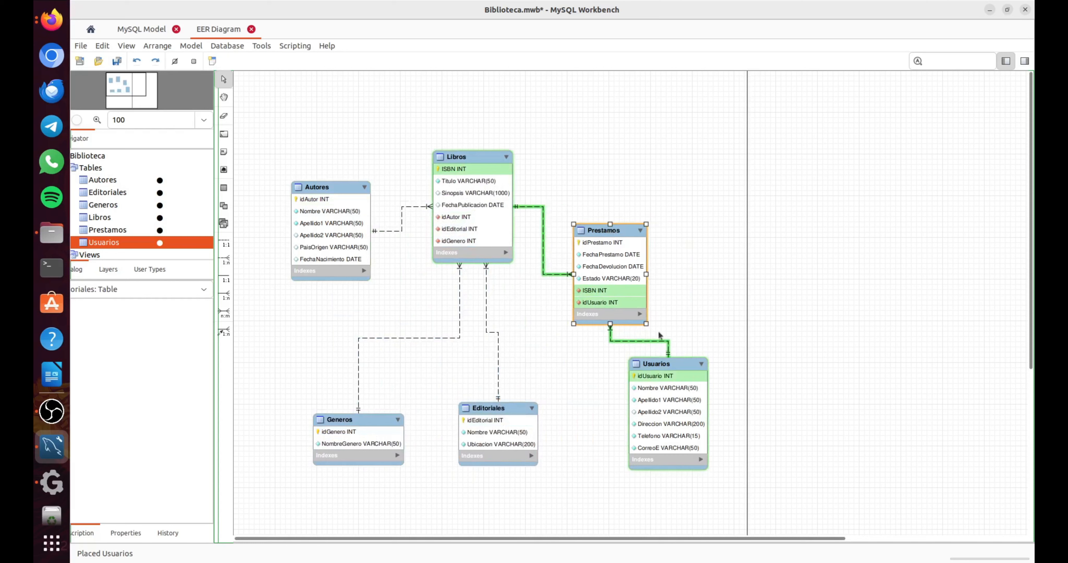
{"action": "left_click_drag", "start_coordinate": [661, 370], "coordinate": [609, 383]}
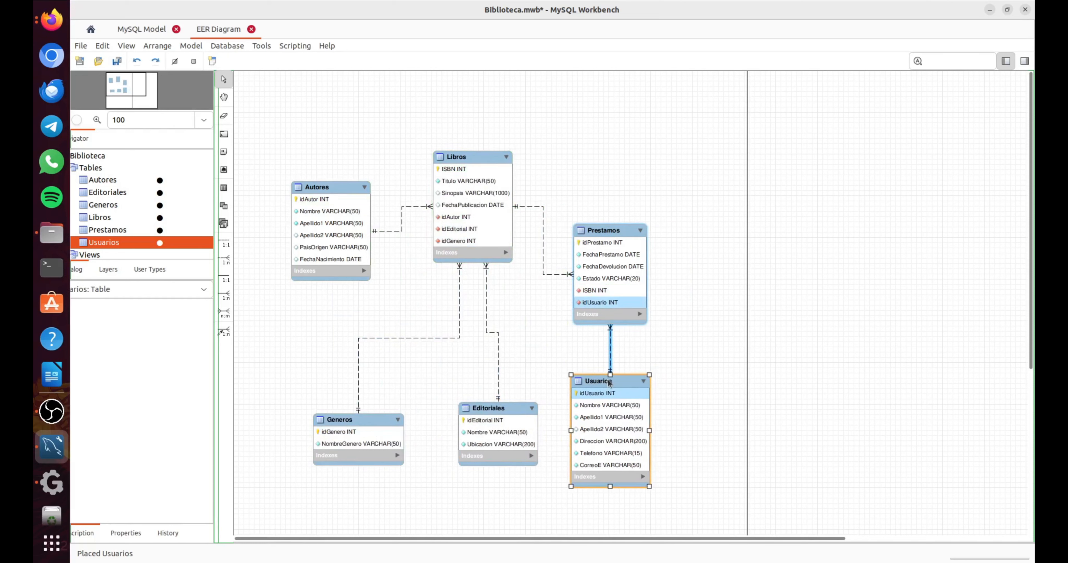
{"action": "left_click", "coordinate": [266, 337]}
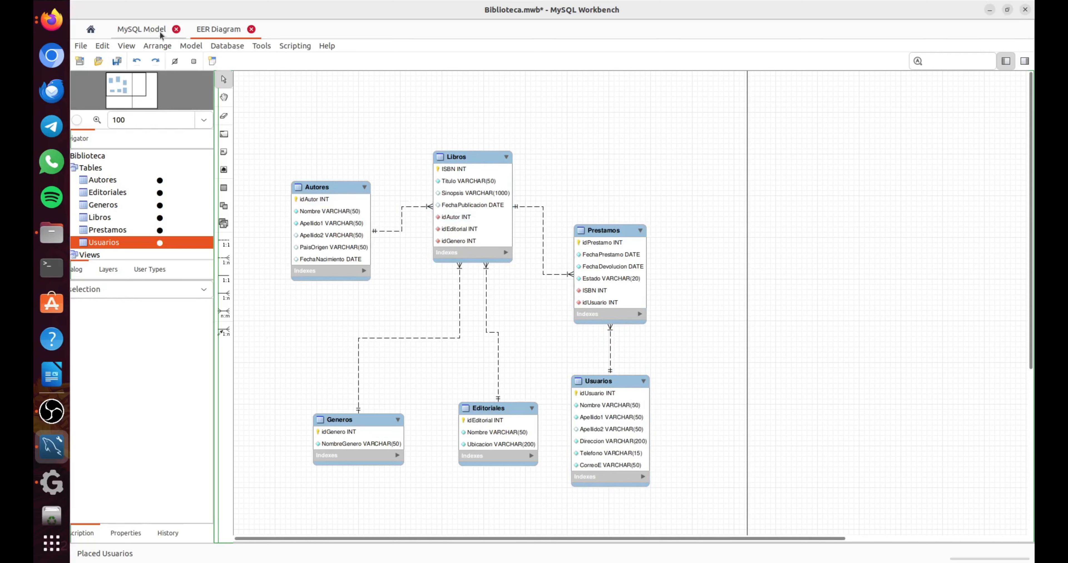
Return to the model overview and start a Forward Engineer SQL CREATE Script export with Biblioteca as the output file.
{"action": "left_click", "coordinate": [140, 30]}
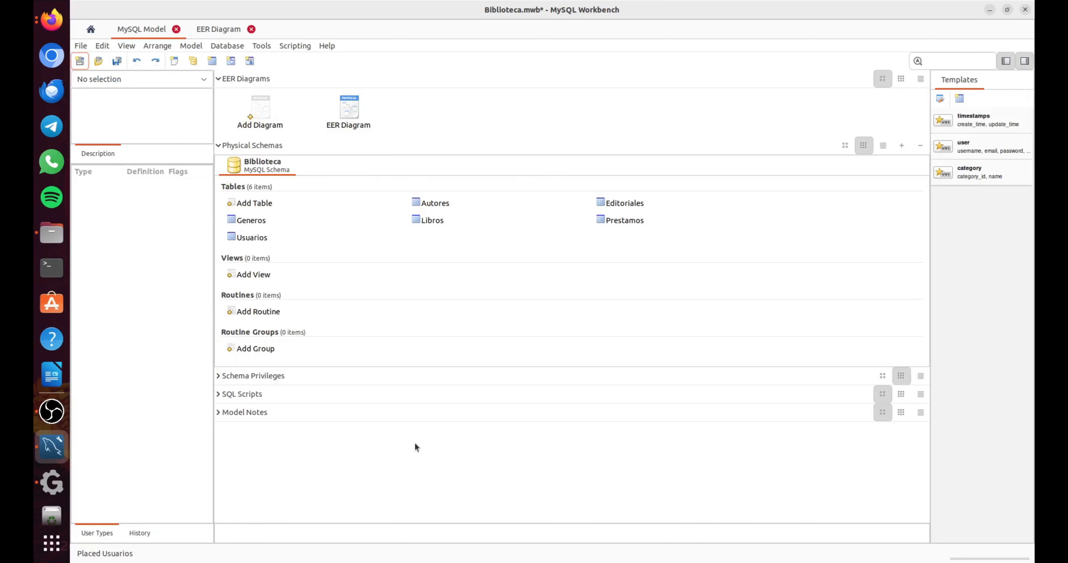
{"action": "left_click", "coordinate": [81, 46]}
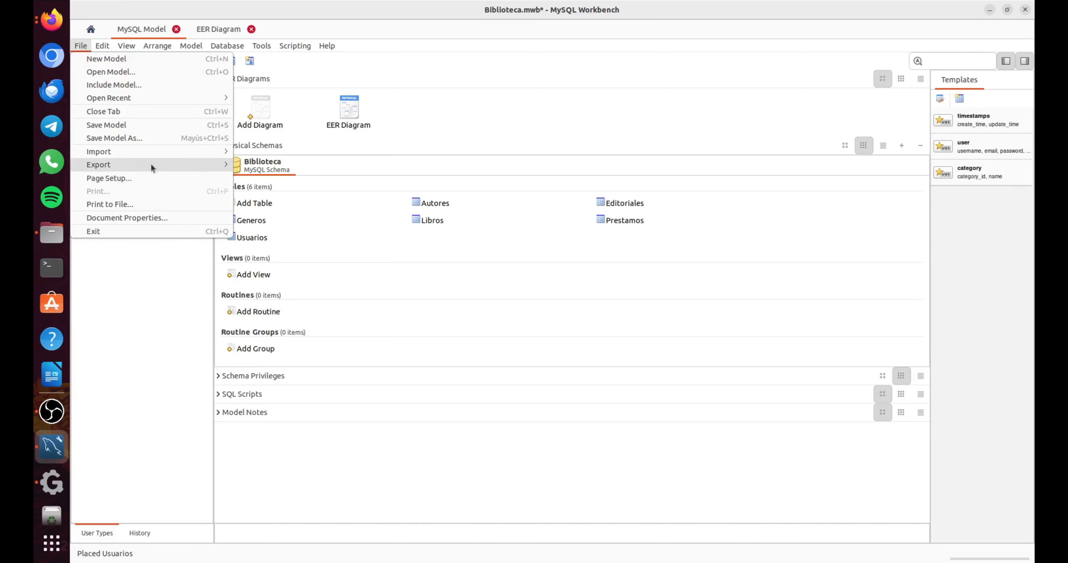
{"action": "mouse_move", "coordinate": [151, 165]}
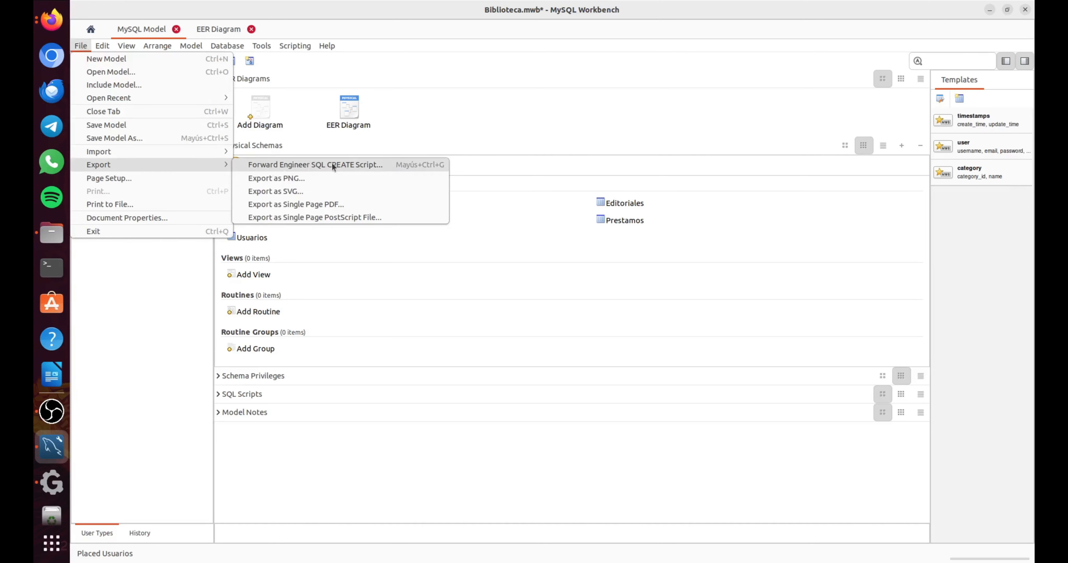
{"action": "left_click", "coordinate": [380, 165]}
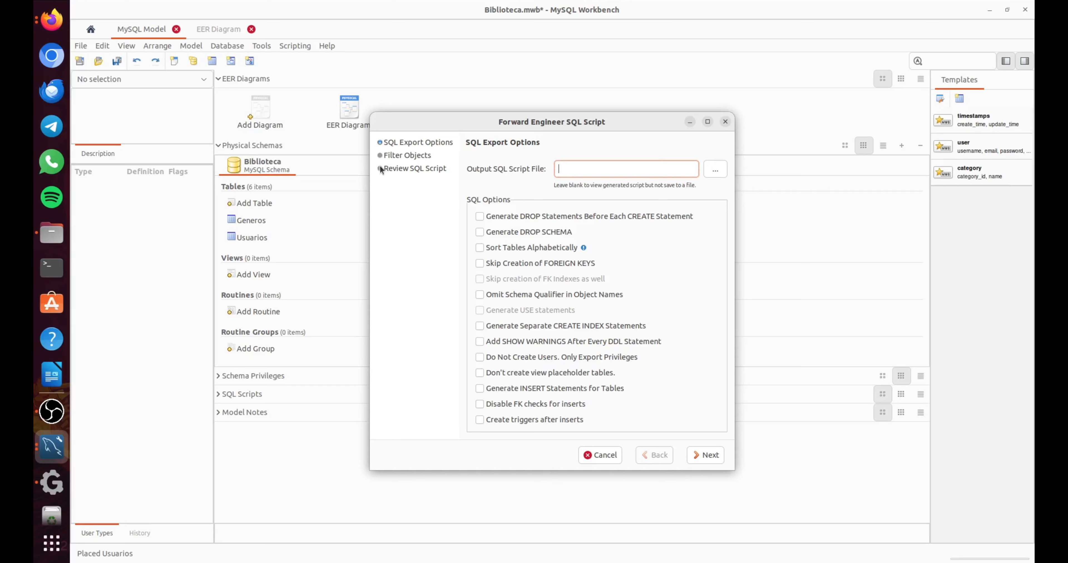
{"action": "type", "text": "Biblioteca"}
{"action": "key", "text": "Tab"}
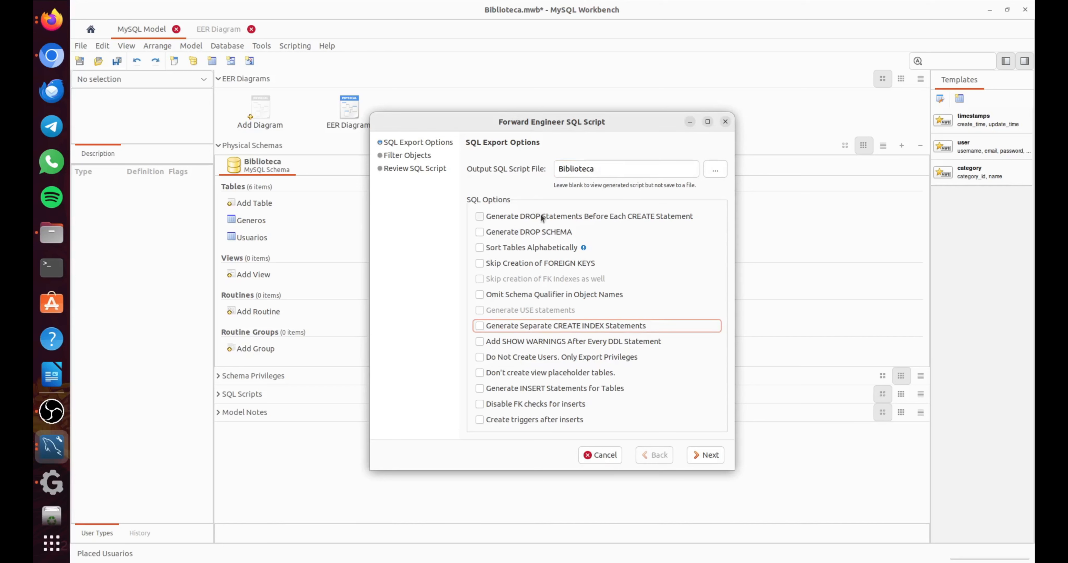
{"action": "left_click", "coordinate": [688, 171]}
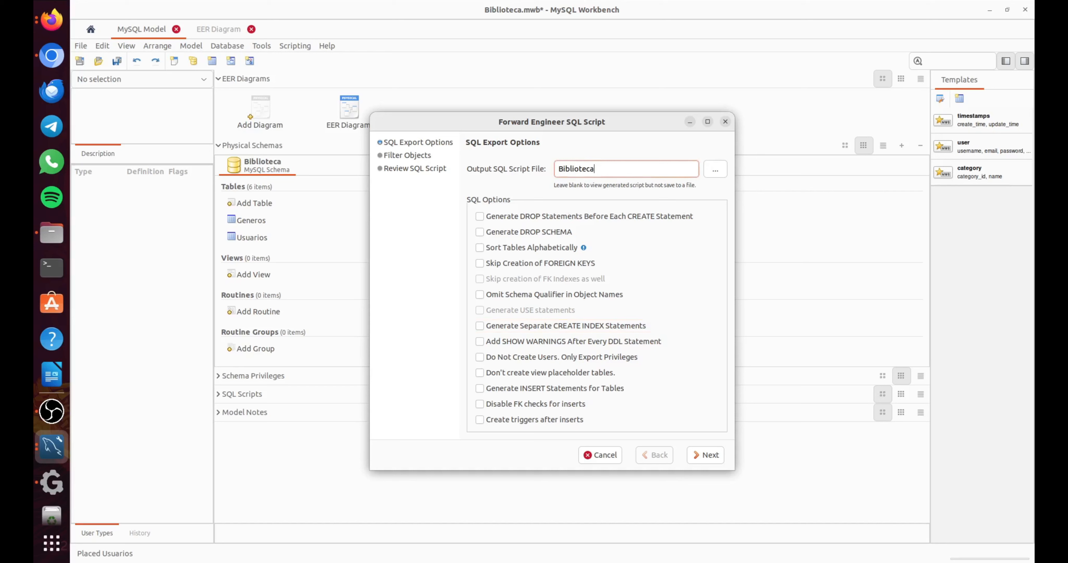
Enable DROP statements, DROP SCHEMA, alphabetical table sorting, separate CREATE INDEX statements, INSERT statements and triggers after inserts, and generate the table script for review.
{"action": "left_click", "coordinate": [480, 216]}
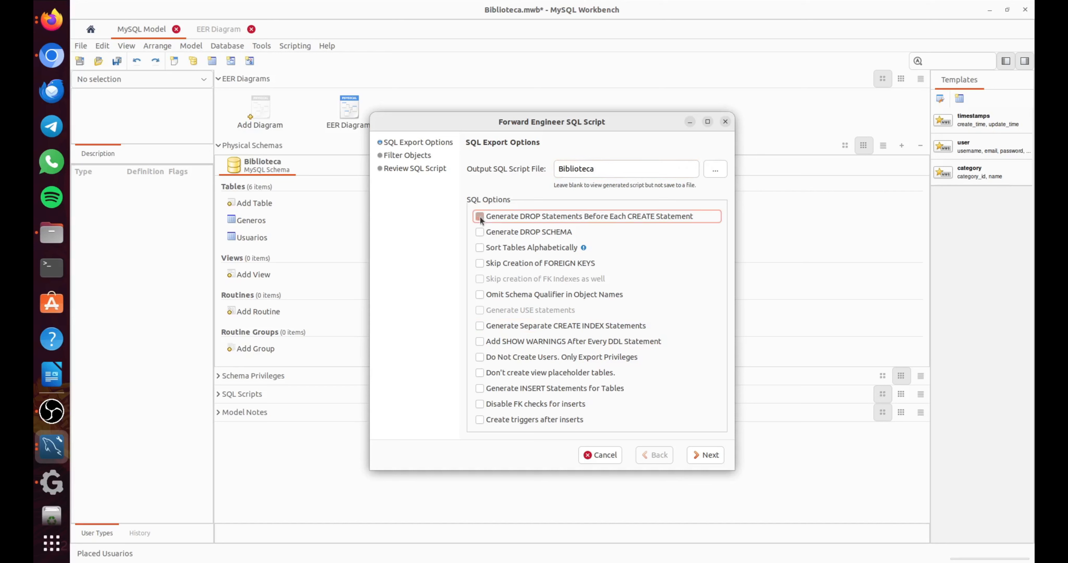
{"action": "left_click", "coordinate": [480, 232]}
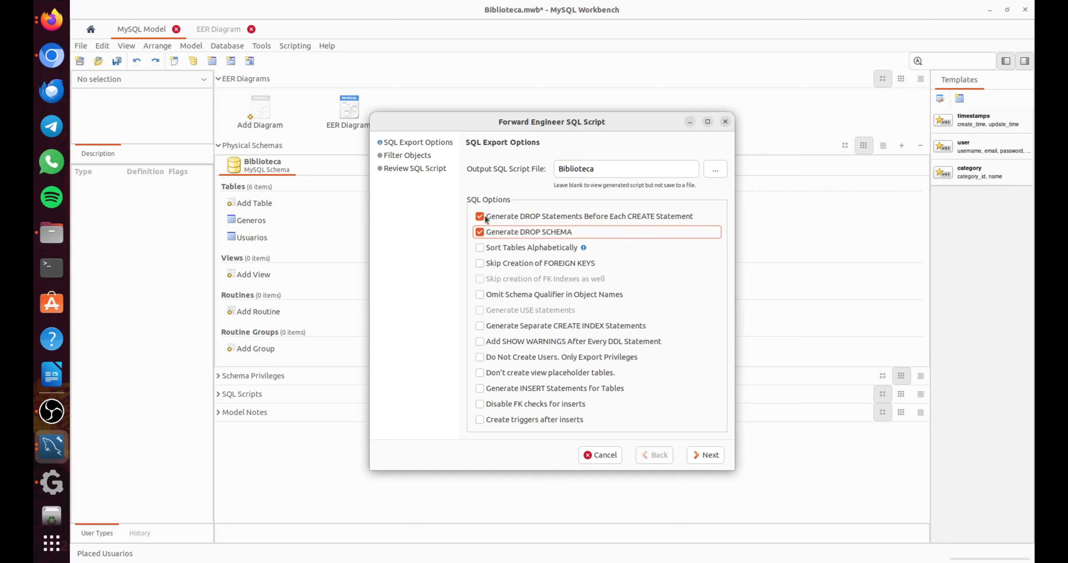
{"action": "left_click", "coordinate": [481, 248]}
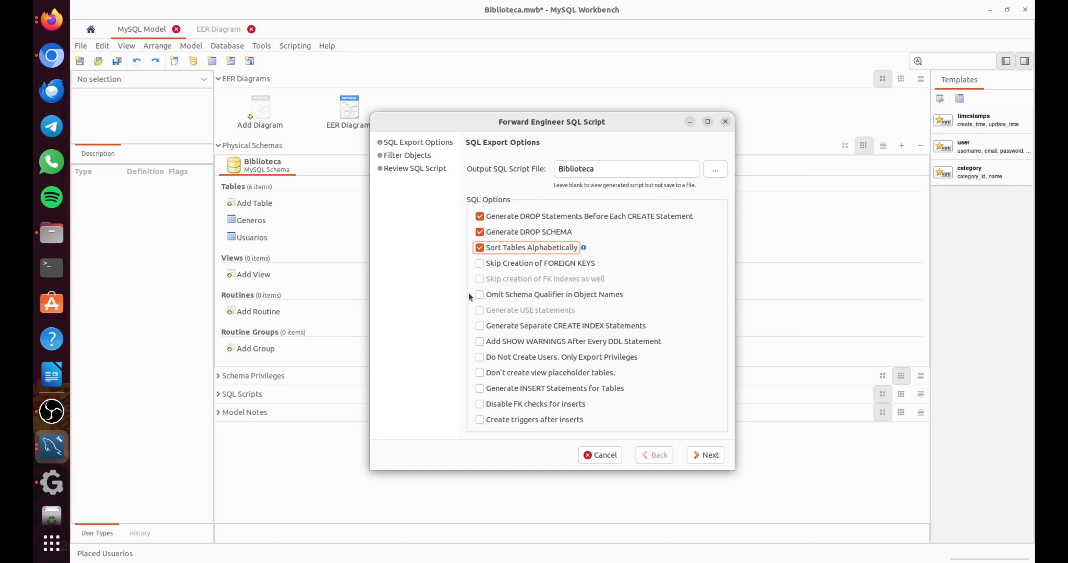
{"action": "left_click", "coordinate": [480, 327]}
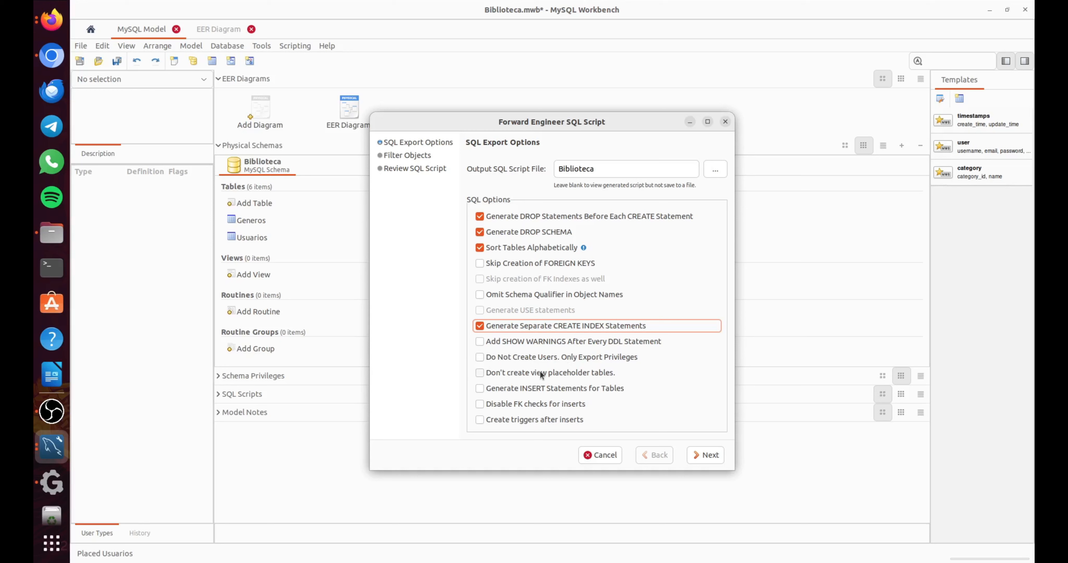
{"action": "left_click", "coordinate": [480, 388]}
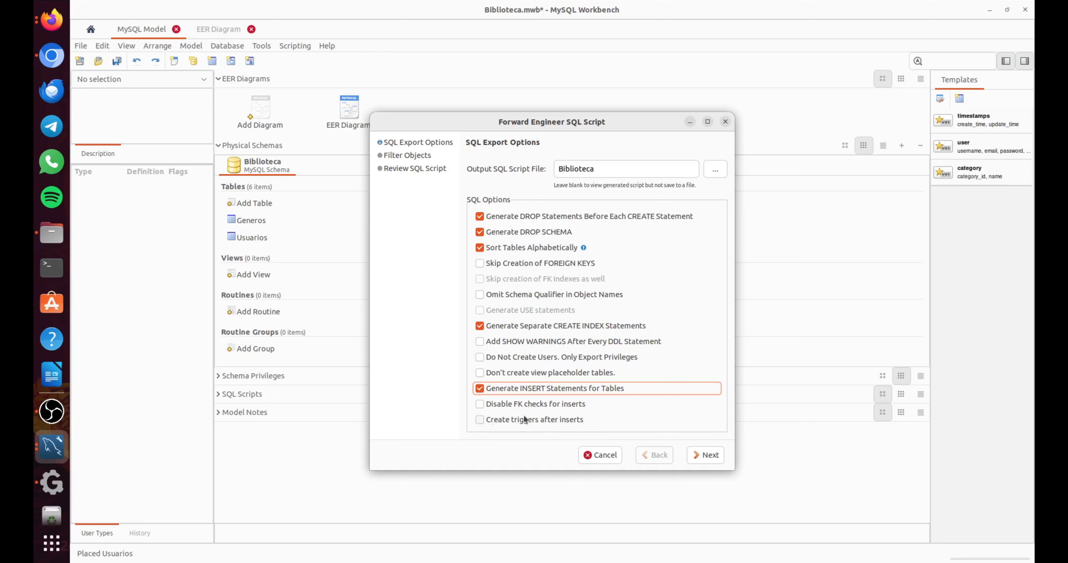
{"action": "left_click", "coordinate": [480, 420]}
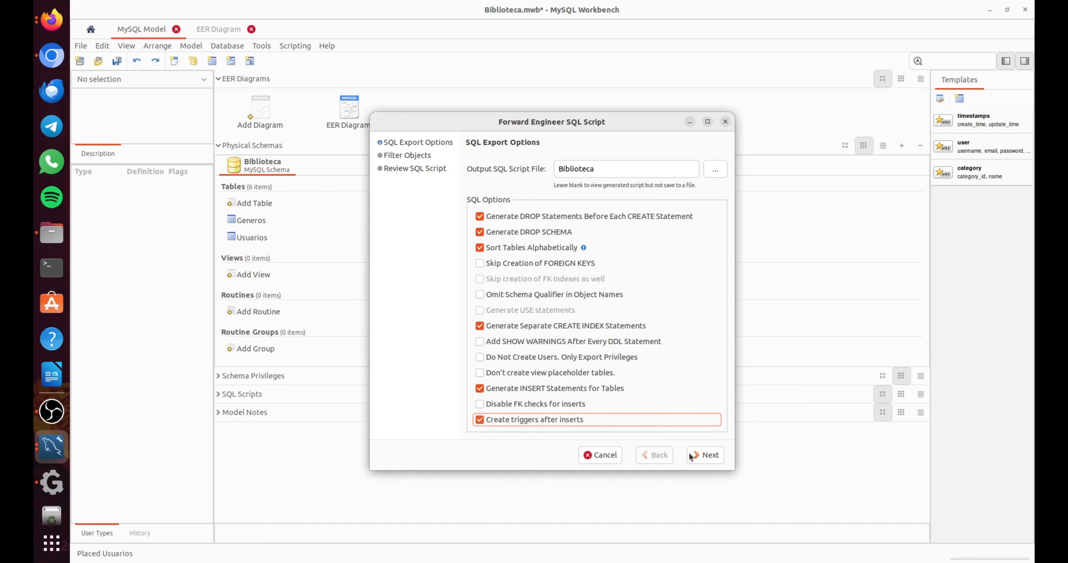
{"action": "left_click", "coordinate": [704, 456]}
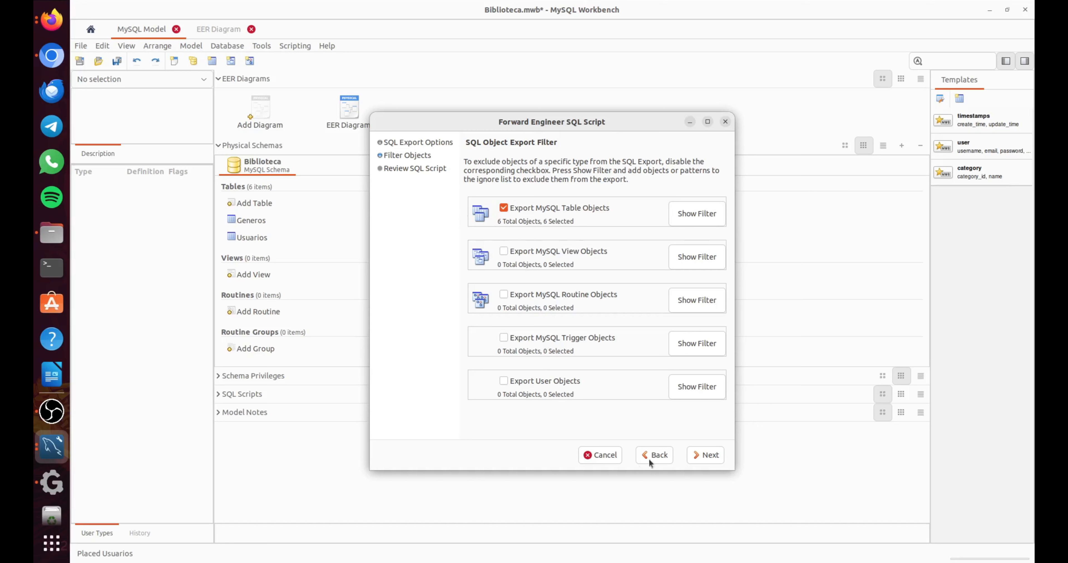
{"action": "left_click", "coordinate": [705, 457]}
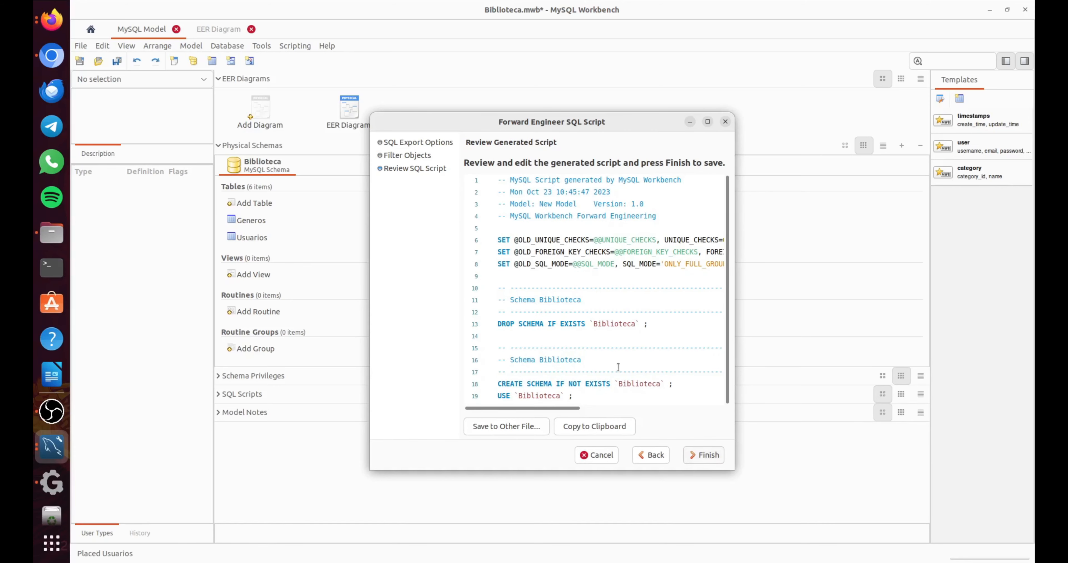